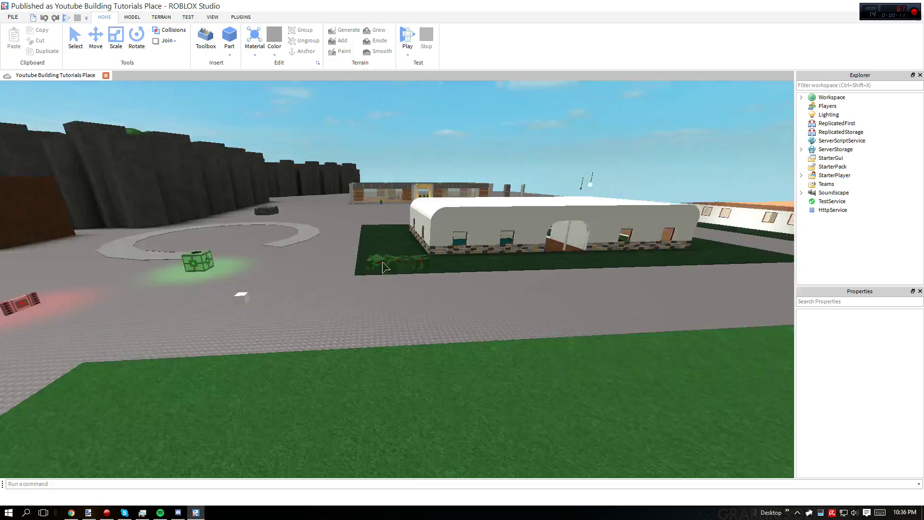
Look over the map's buildings, grass field and ramp from several viewpoints.
key(w)
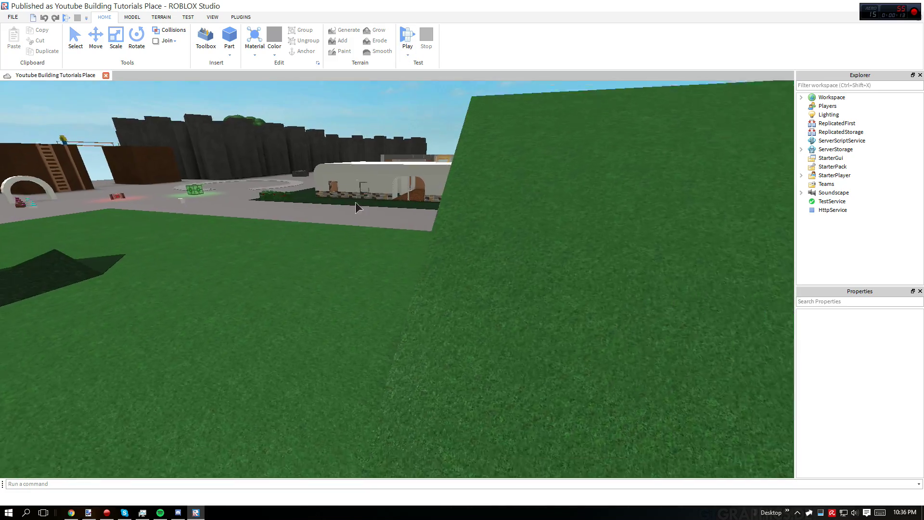
click(238, 19)
key(s)
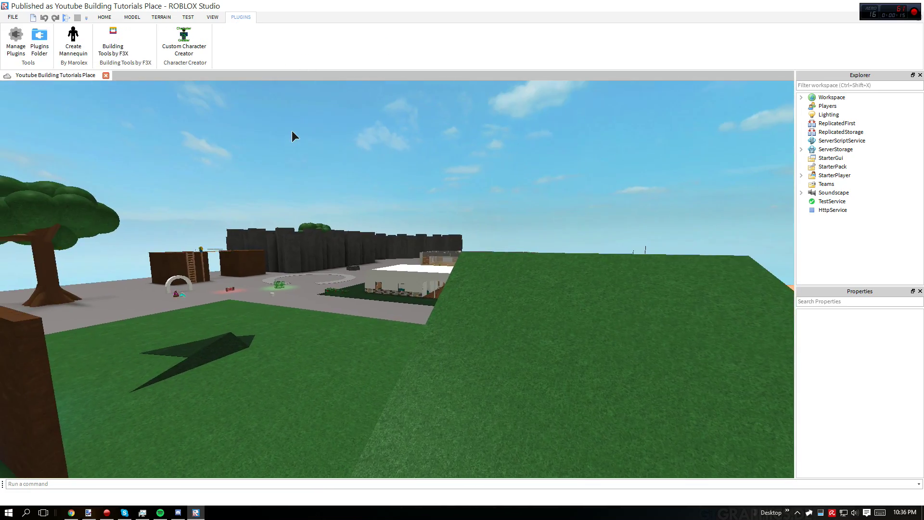
click(104, 17)
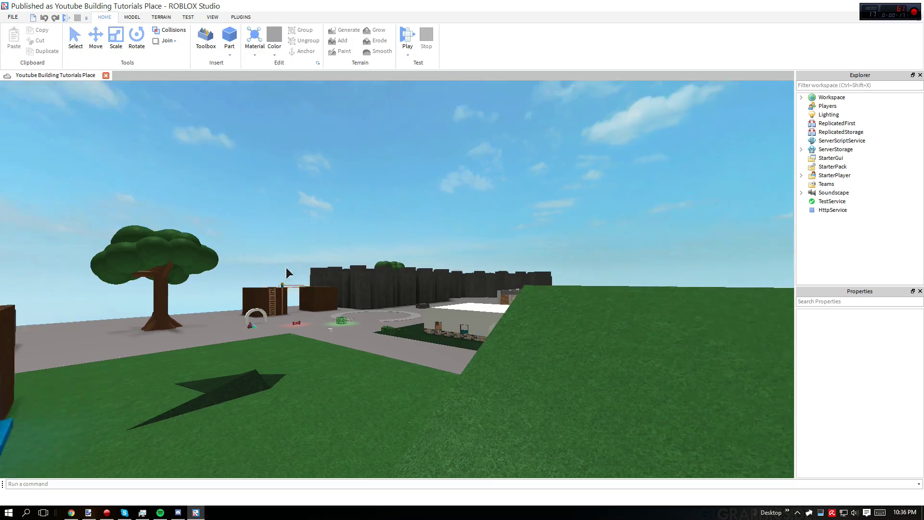
key(w)
right_drag(255, 229, 132, 76)
key(s)
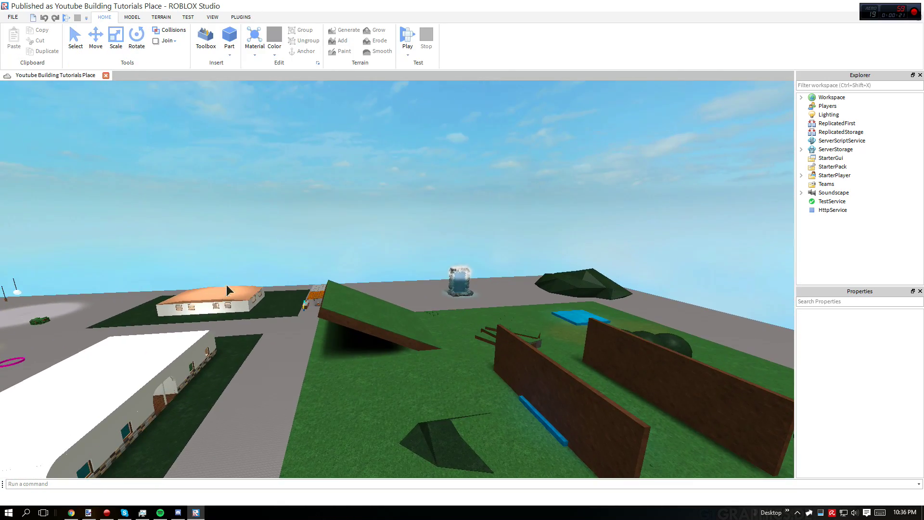
right_drag(227, 285, 65, 91)
key(w)
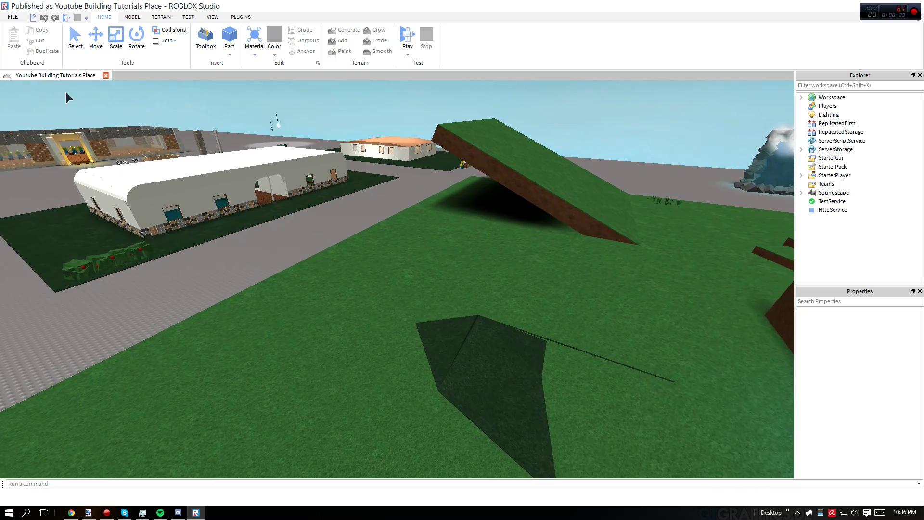
key(a)
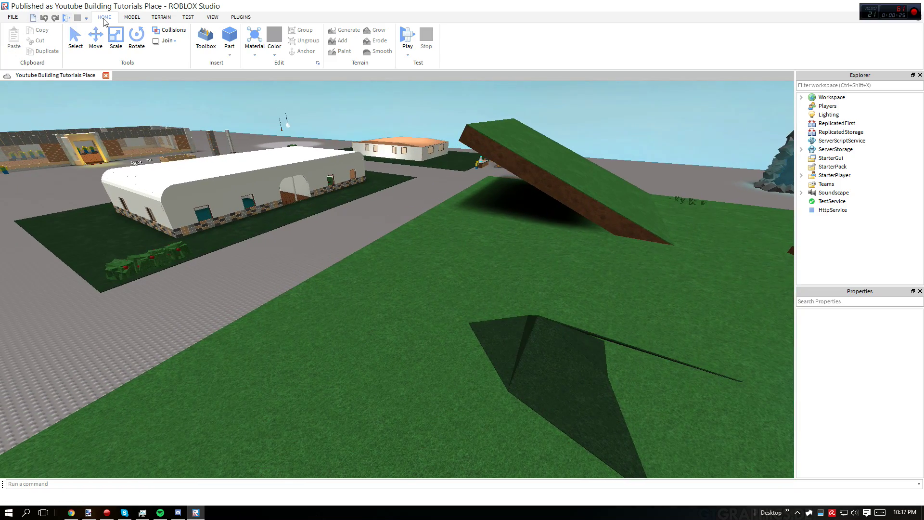
Select the dark green grass wedge on the lawn and shift it slightly along its blue axis.
right_drag(102, 83, 446, 327)
scroll(404, 295, up, 1)
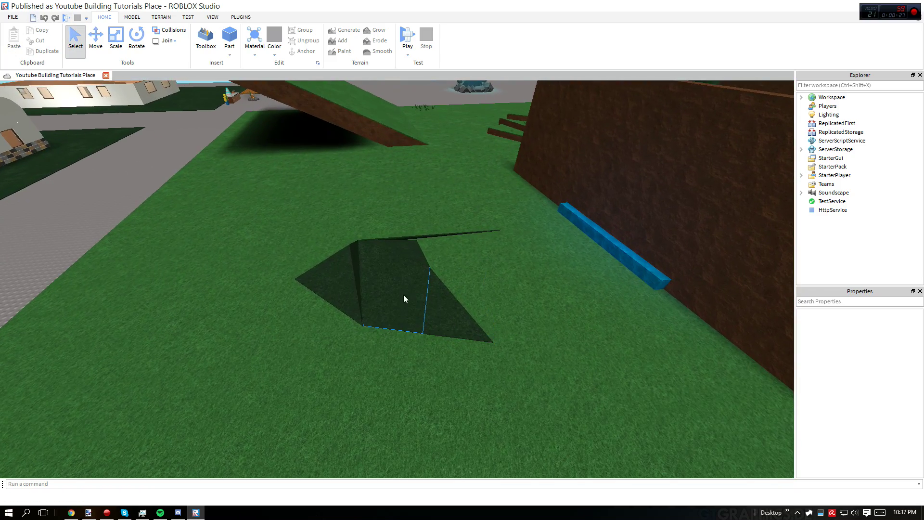
click(403, 296)
scroll(409, 320, up, 1)
scroll(523, 279, up, 3)
scroll(523, 279, up, 2)
right_drag(523, 279, 431, 343)
scroll(409, 322, down, 4)
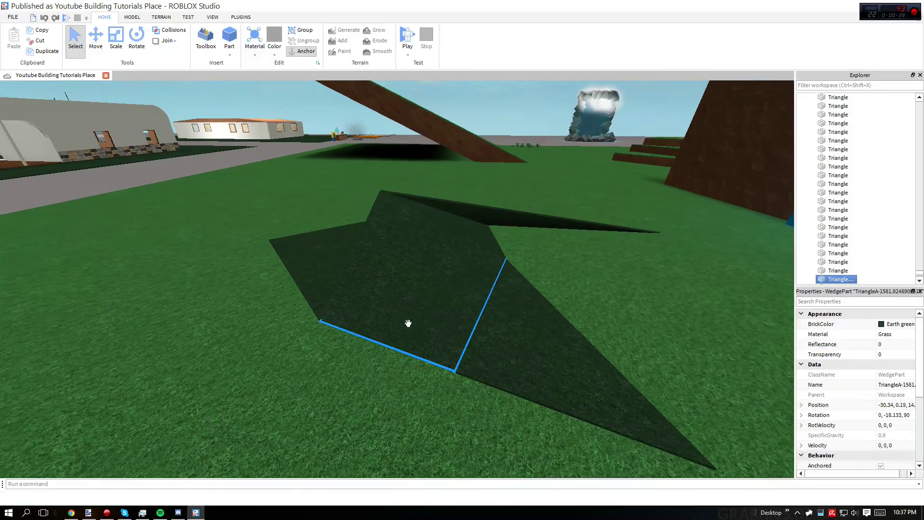
scroll(445, 297, up, 1)
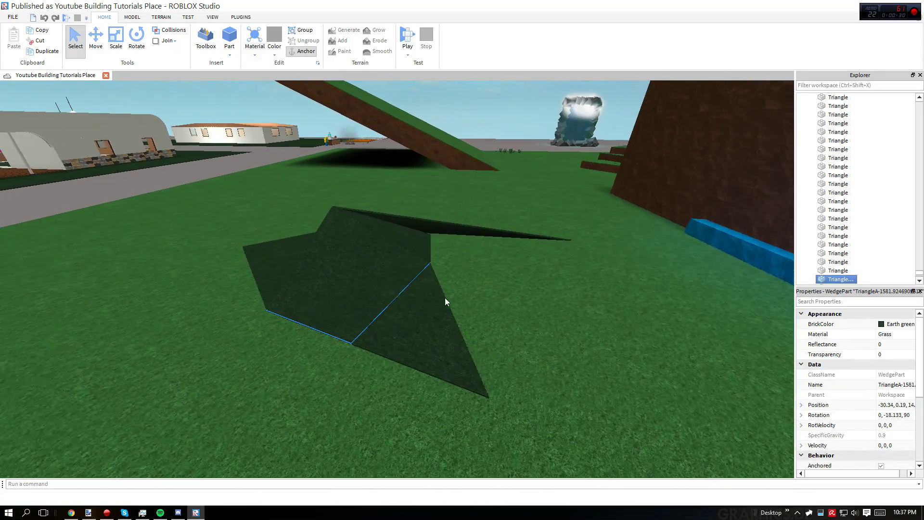
mouse_move(444, 298)
right_down()
mouse_move(454, 281)
mouse_move(443, 279)
right_up()
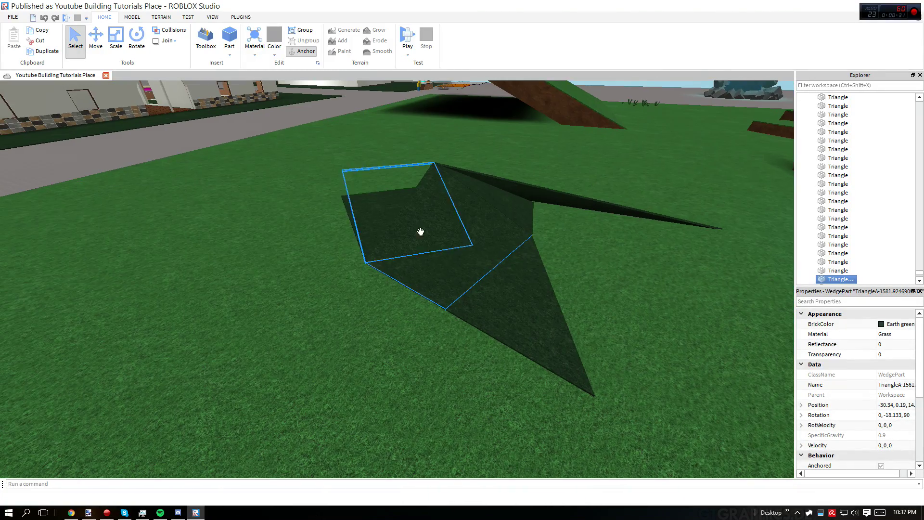
click(100, 47)
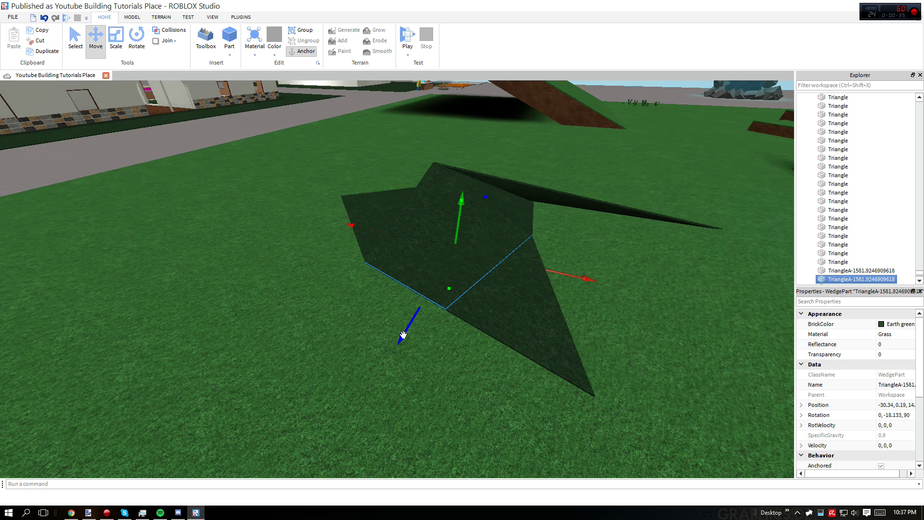
drag(403, 335, 398, 342)
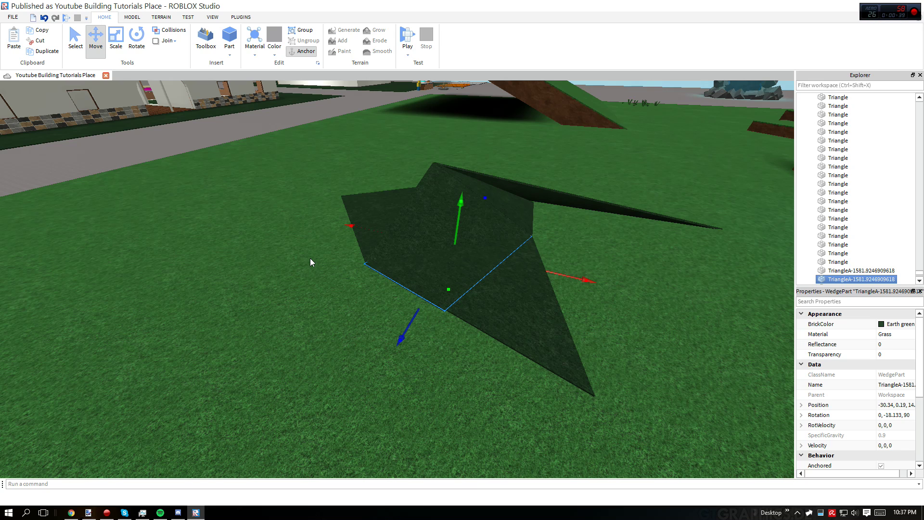
Duplicate the dark green wedge and place the copy on the open grass in front of the original shape.
right_drag(312, 260, 335, 282)
key(ctrl+d)
scroll(328, 247, up, 6)
scroll(335, 283, down, 5)
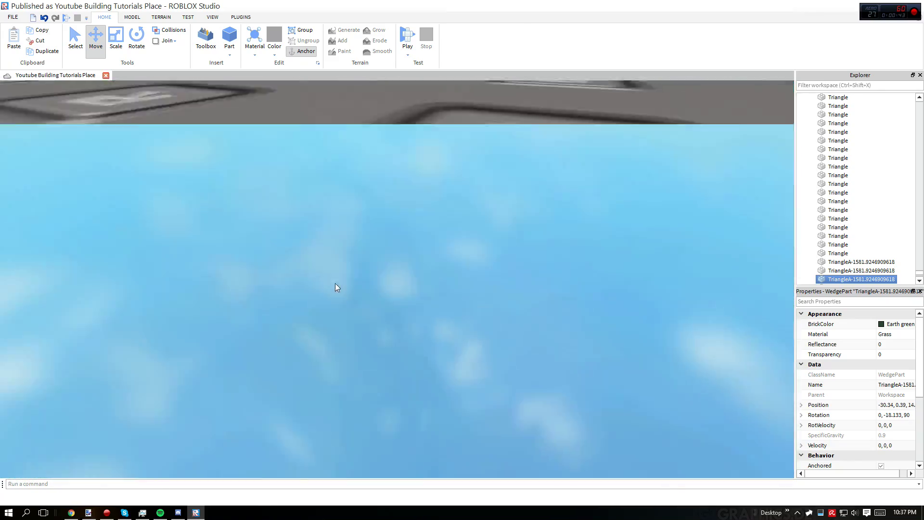
right_drag(389, 217, 436, 236)
right_drag(524, 255, 541, 263)
scroll(413, 367, down, 5)
drag(437, 335, 178, 379)
key(s)
key(a)
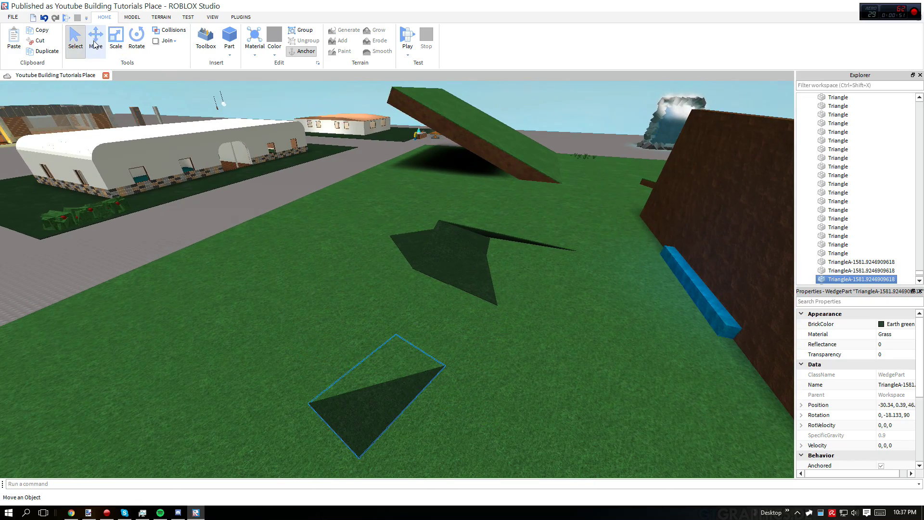
Show the Move and Scale handles on the copied wedge in turn.
right_drag(195, 180, 196, 186)
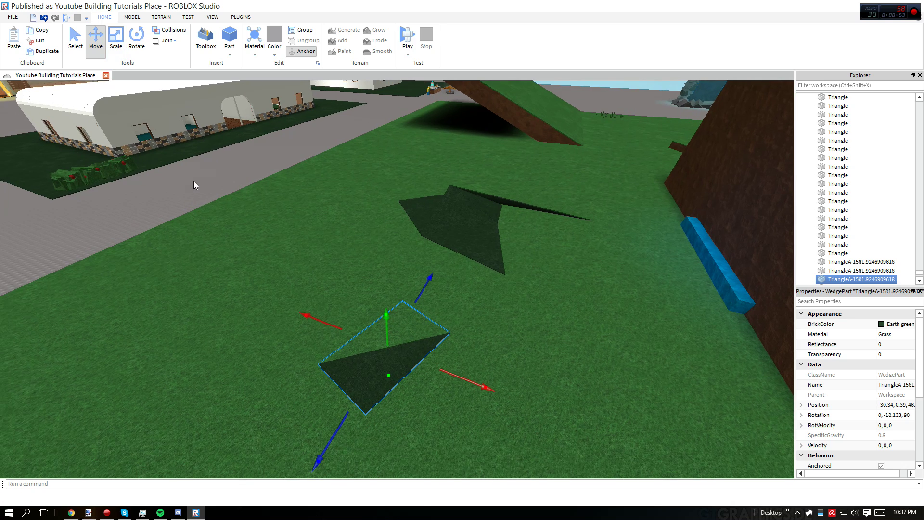
key(d)
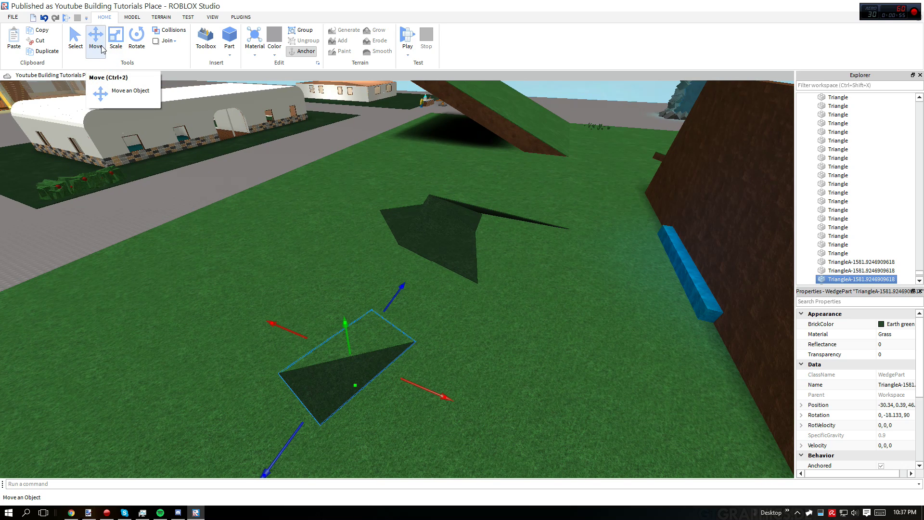
key(ctrl+3)
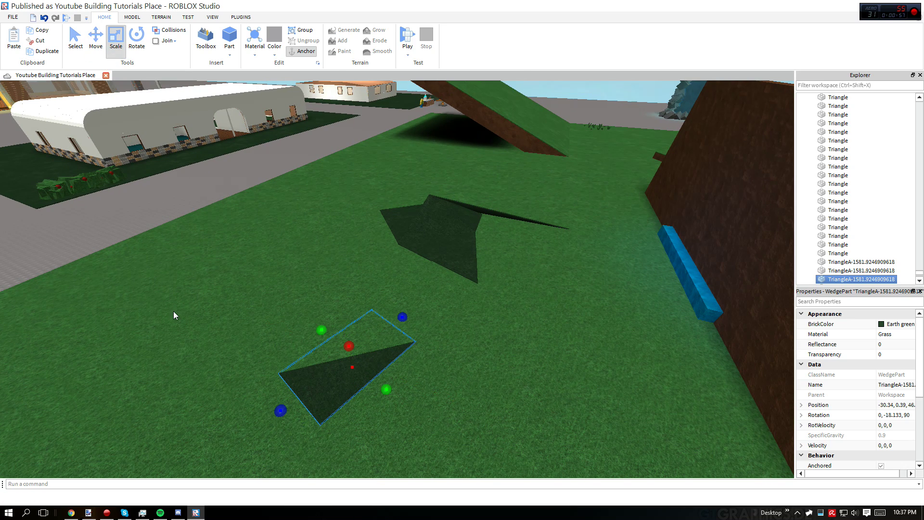
key(ctrl+2)
click(97, 51)
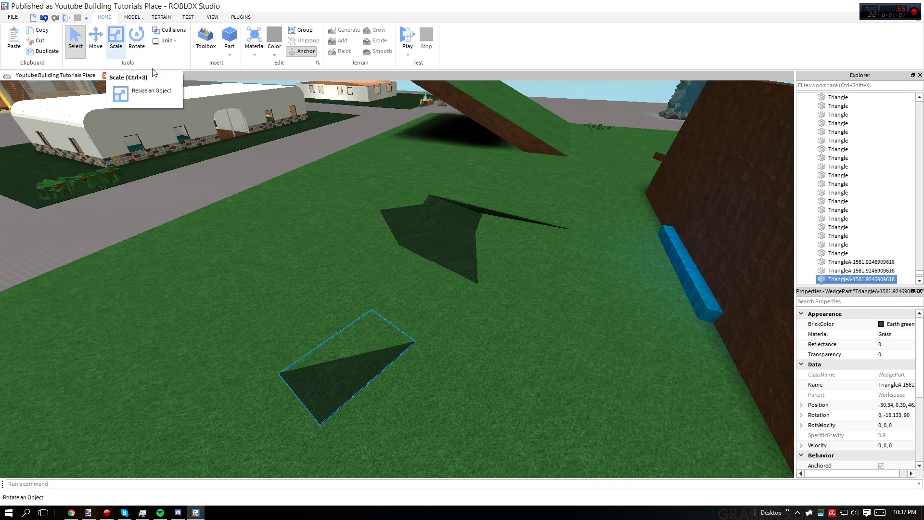
right_drag(327, 231, 405, 263)
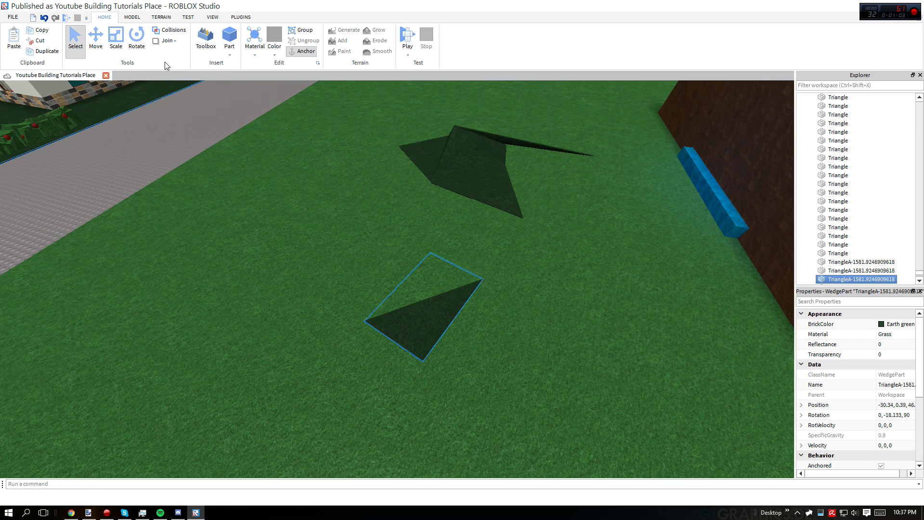
Rotate the copied wedge freely around several axes so it stands tilted out of the grass.
key(ctrl+4)
drag(435, 237, 252, 478)
right_drag(272, 414, 404, 222)
key(a)
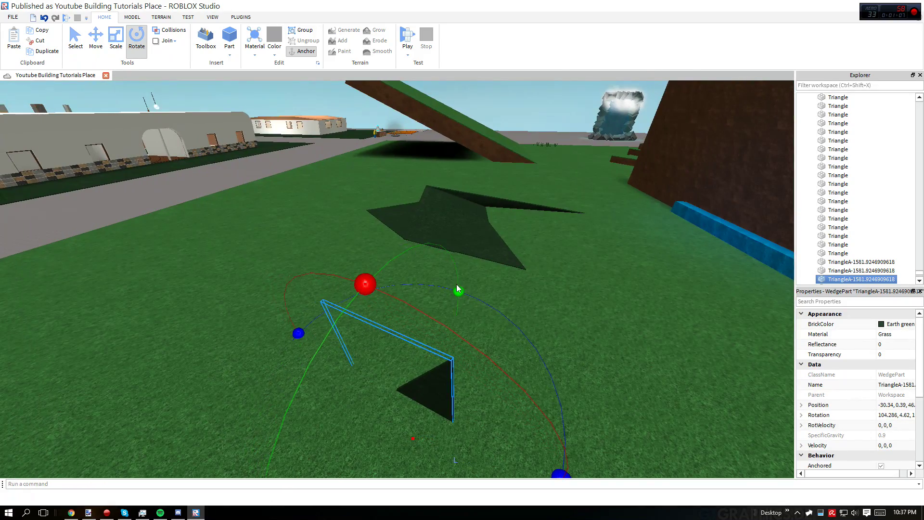
drag(458, 289, 507, 357)
right_drag(436, 312, 432, 296)
key(s)
key(d)
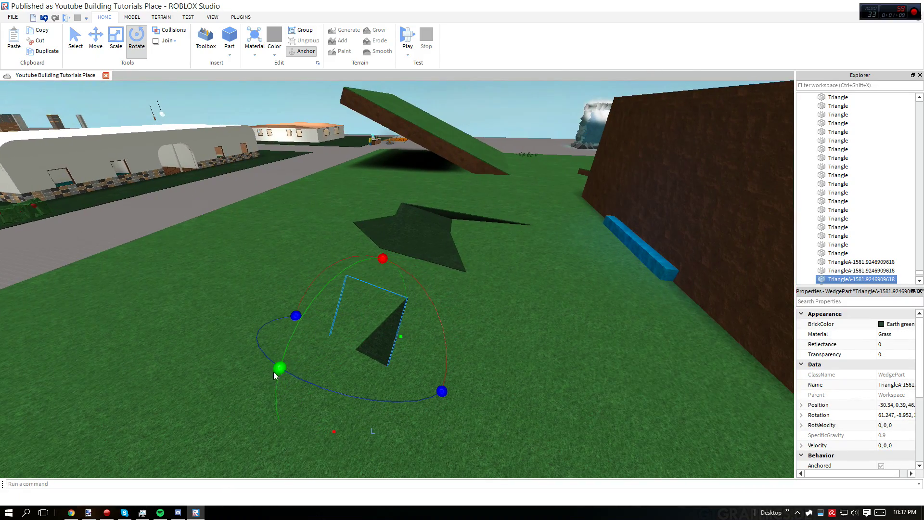
drag(279, 367, 304, 427)
drag(439, 393, 382, 250)
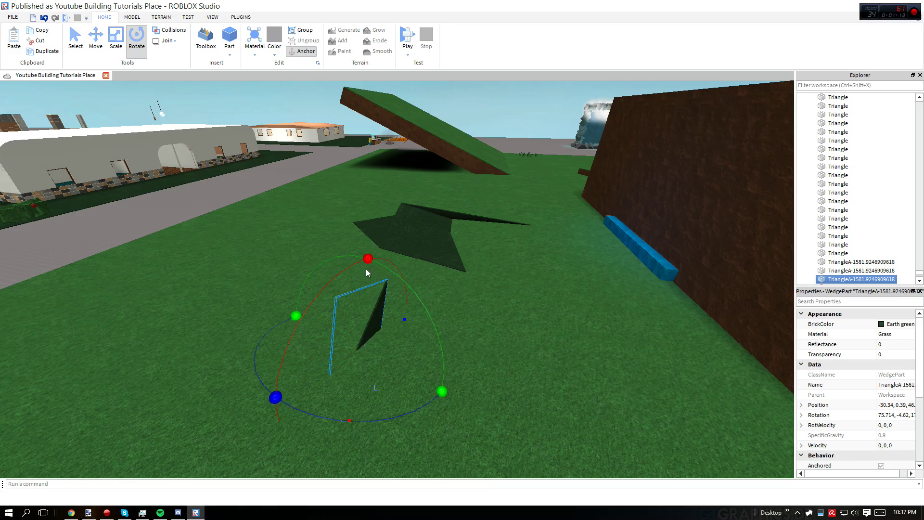
Duplicate the block part of the green glowing crate and slide the copy across the pavement to X -111.25.
key(w)
right_drag(366, 269, 342, 286)
click(356, 295)
right_drag(366, 348, 258, 196)
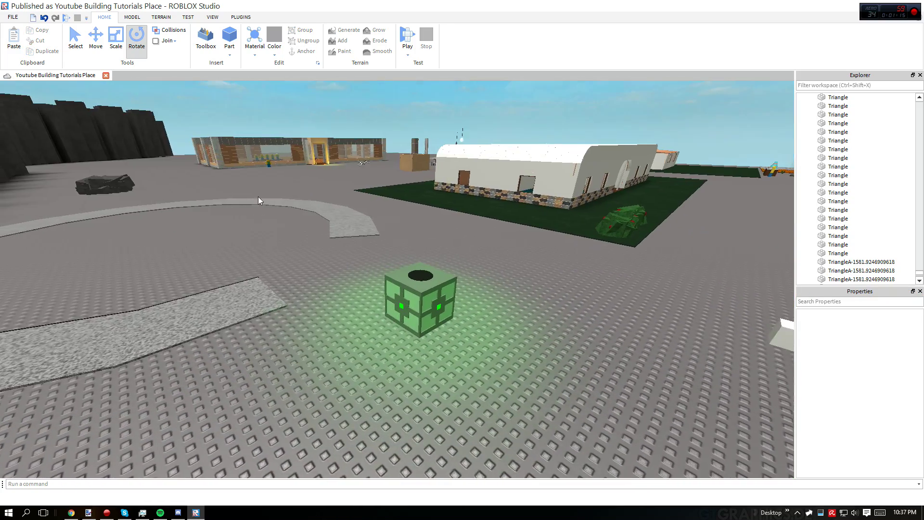
key(w)
key(d)
click(398, 313)
right_drag(398, 315, 401, 325)
key(w)
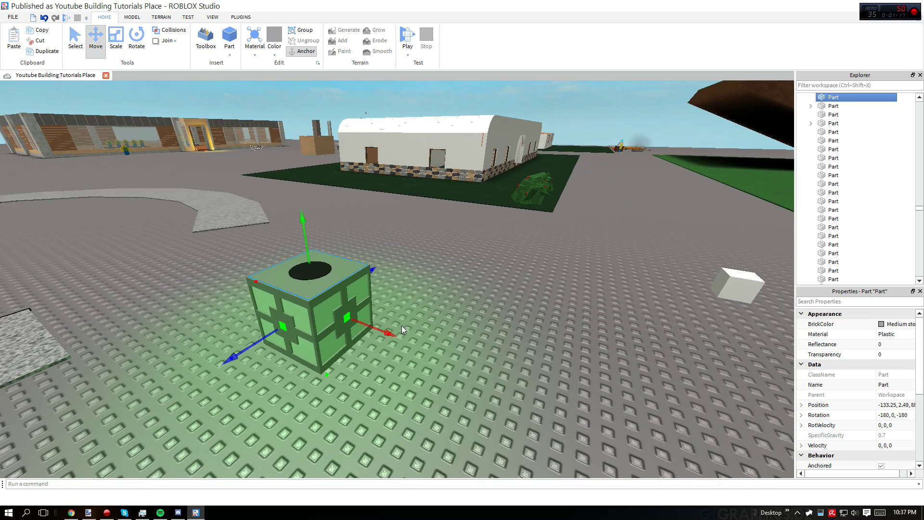
key(ctrl+d)
drag(384, 330, 439, 351)
right_drag(428, 348, 439, 351)
drag(438, 351, 529, 358)
click(527, 327)
key(d)
right_drag(528, 327, 452, 278)
key(a)
click(434, 313)
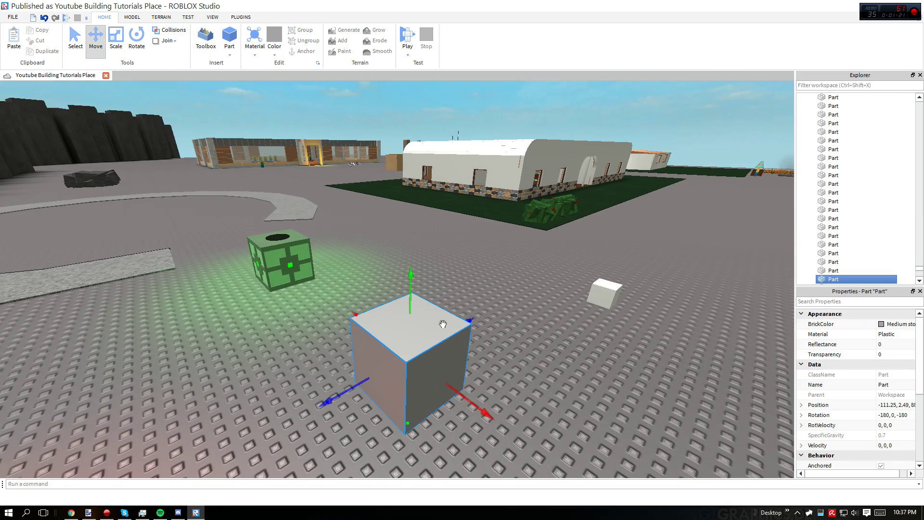
Turn on collisions, duplicate the plain gray block and slide the copy back against the side of the green crate.
key(d)
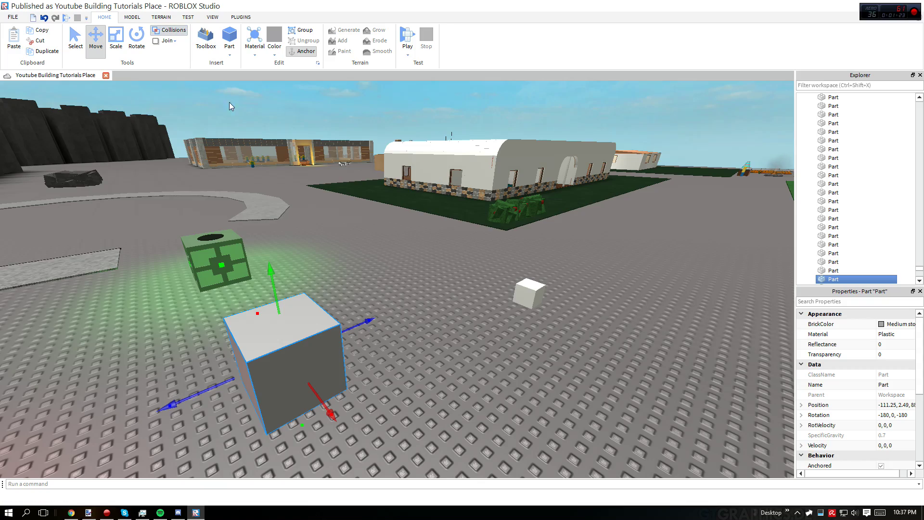
right_drag(229, 103, 349, 205)
key(s)
key(a)
right_drag(371, 287, 522, 351)
key(w)
key(a)
key(ctrl+d)
key(a)
drag(519, 293, 337, 299)
right_drag(336, 299, 495, 319)
key(w)
key(a)
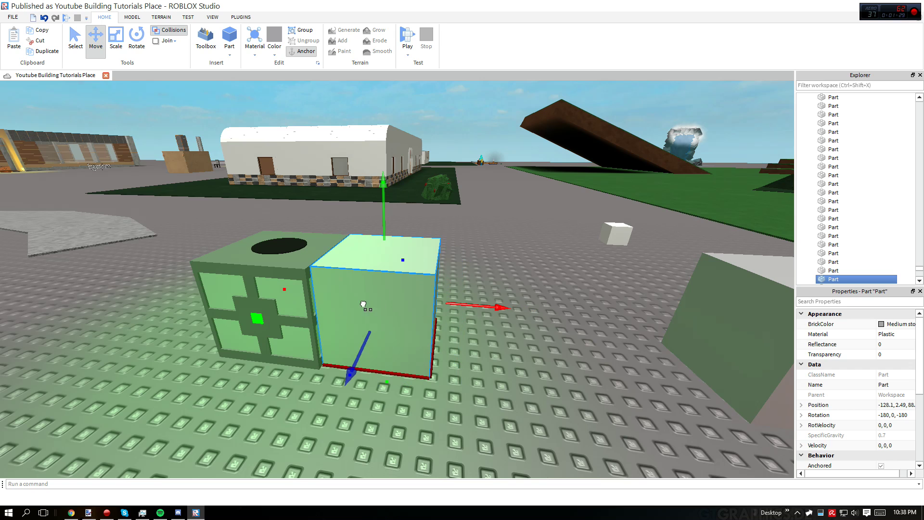
drag(319, 304, 439, 321)
key(d)
right_drag(439, 321, 443, 315)
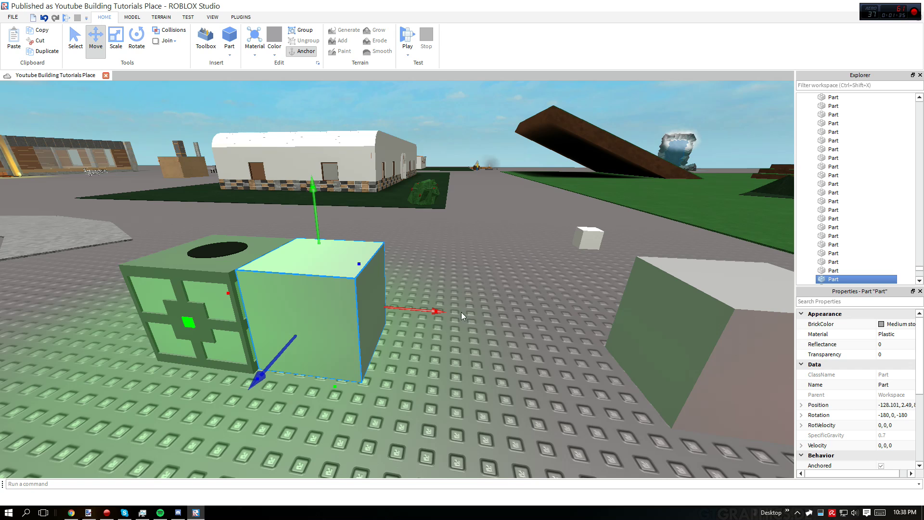
Turn off collisions and delete the copied block beside the green crate.
drag(461, 312, 495, 271)
key(Delete)
key(d)
right_drag(498, 159, 503, 147)
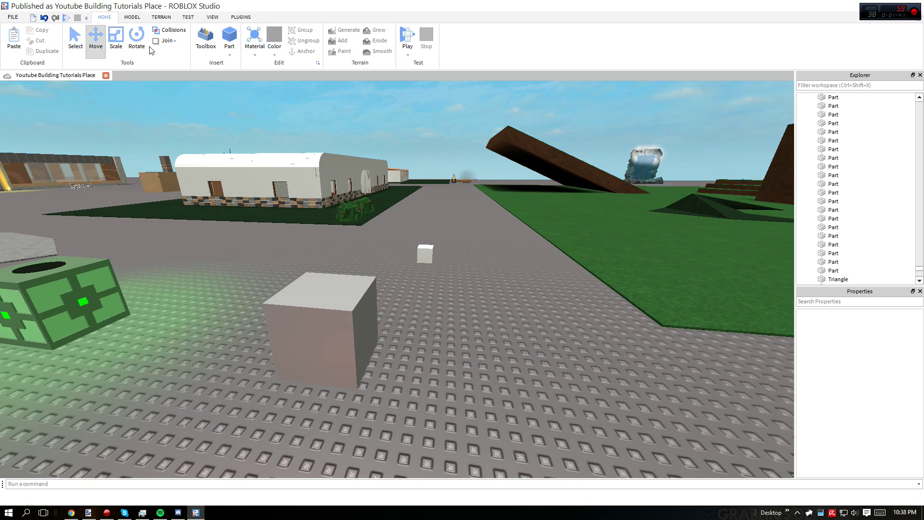
Set the Join mode to Always.
key(a)
click(175, 41)
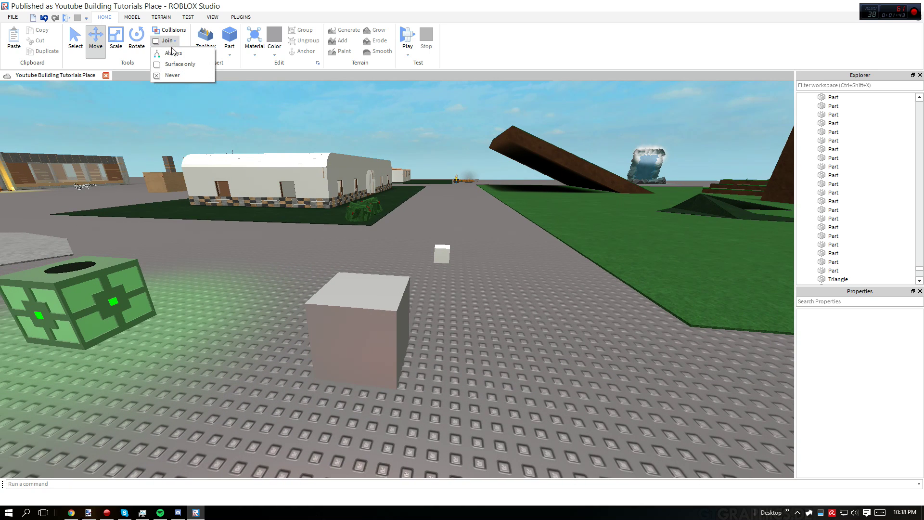
click(191, 54)
Duplicate the plain gray block and position the copy against the green crate at X -128.25 and height 2.89.
click(364, 327)
key(ctrl+d)
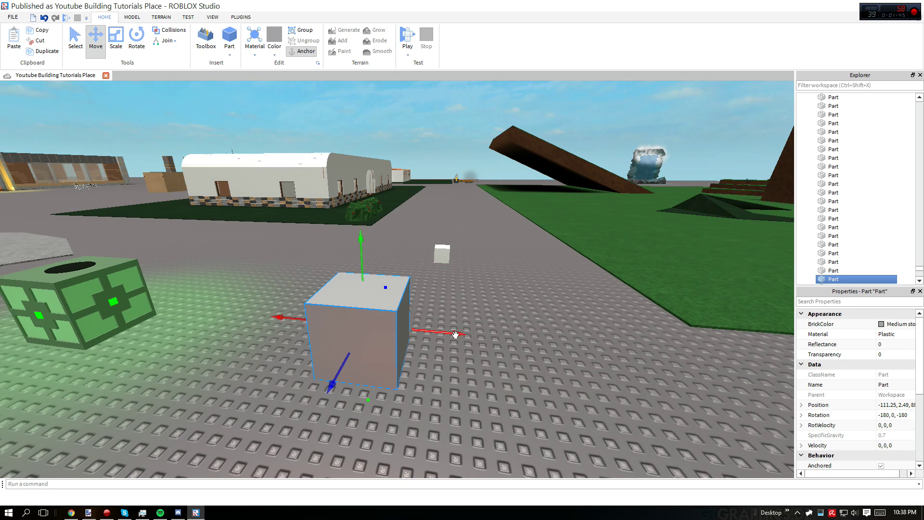
key(a)
drag(454, 335, 434, 313)
right_drag(457, 263, 471, 262)
key(w)
key(a)
drag(475, 328, 451, 329)
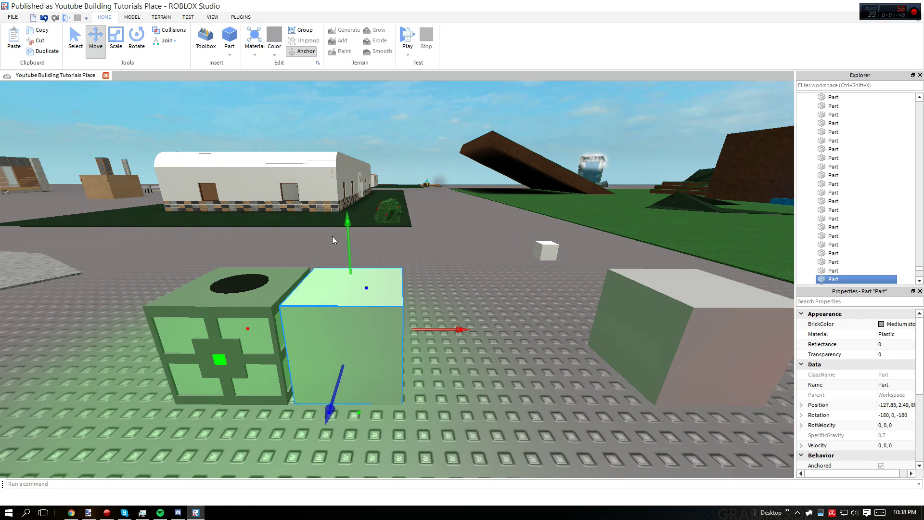
drag(346, 223, 347, 212)
drag(453, 324, 445, 323)
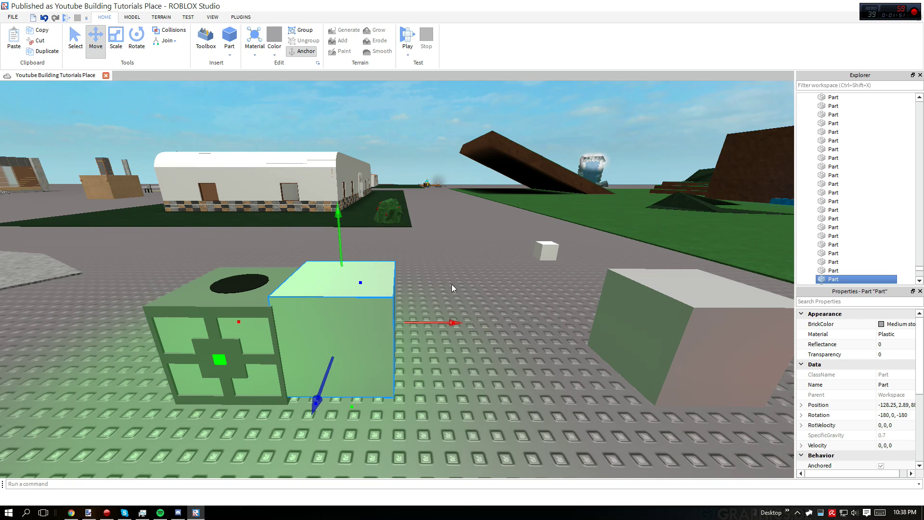
Delete the copied block beside the green crate and set the Join mode to Never.
key(Delete)
key(d)
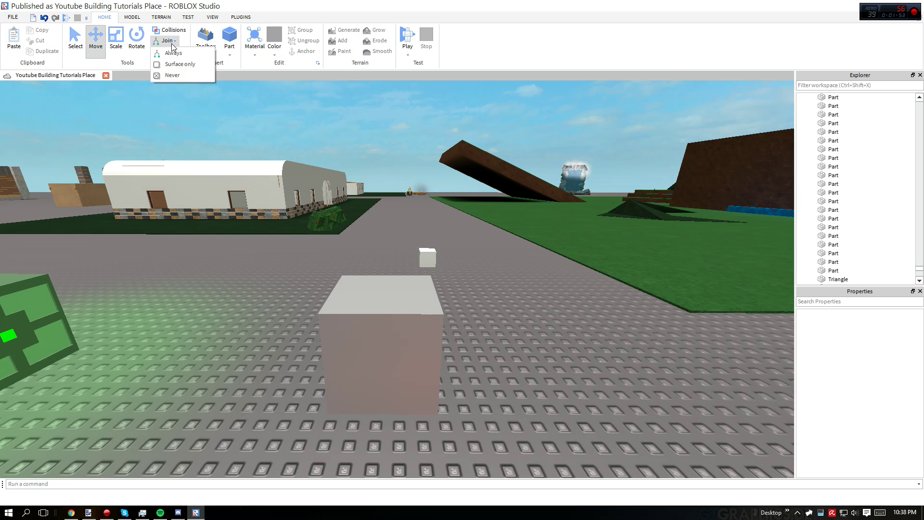
click(180, 58)
click(168, 41)
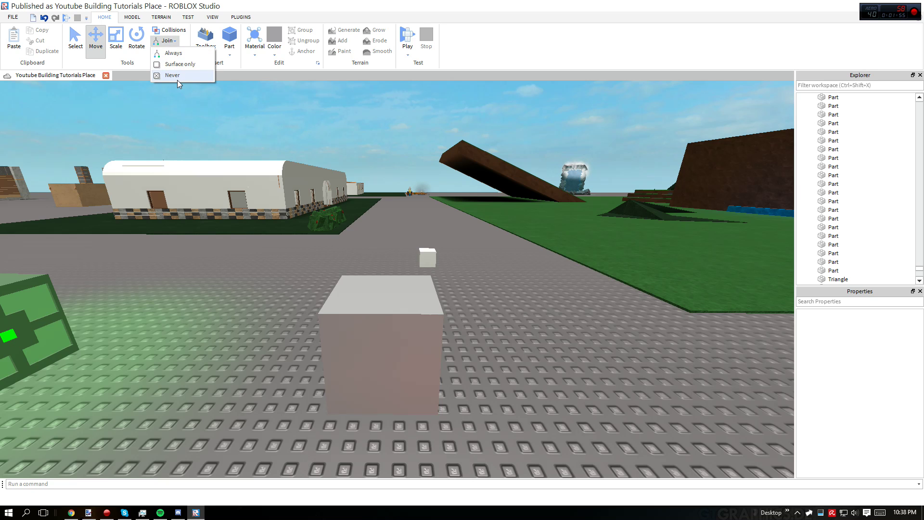
click(173, 75)
Set the Join mode to Surface only.
right_drag(270, 339, 269, 336)
key(s)
key(a)
click(173, 42)
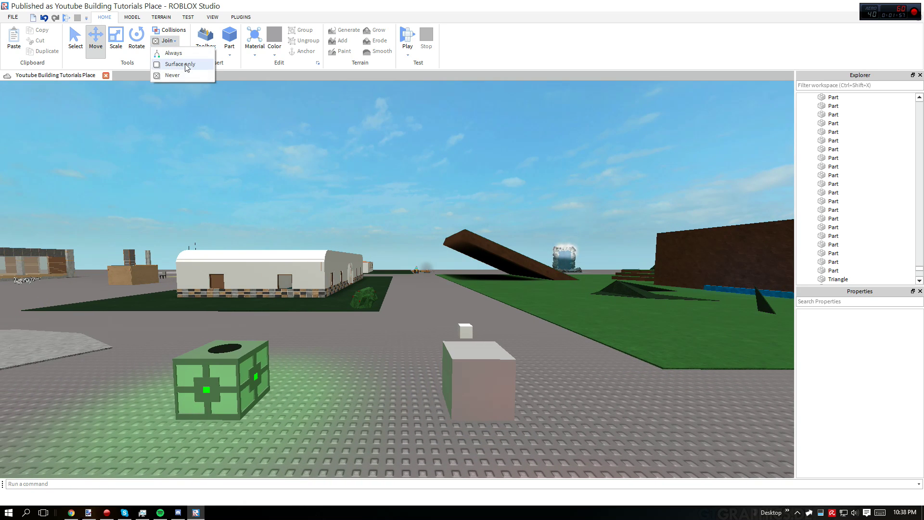
click(181, 64)
Try sliding a duplicate of the plain gray block toward the green crate to about X -122.1, and delete the duplicate.
right_drag(395, 310, 398, 321)
key(w)
key(d)
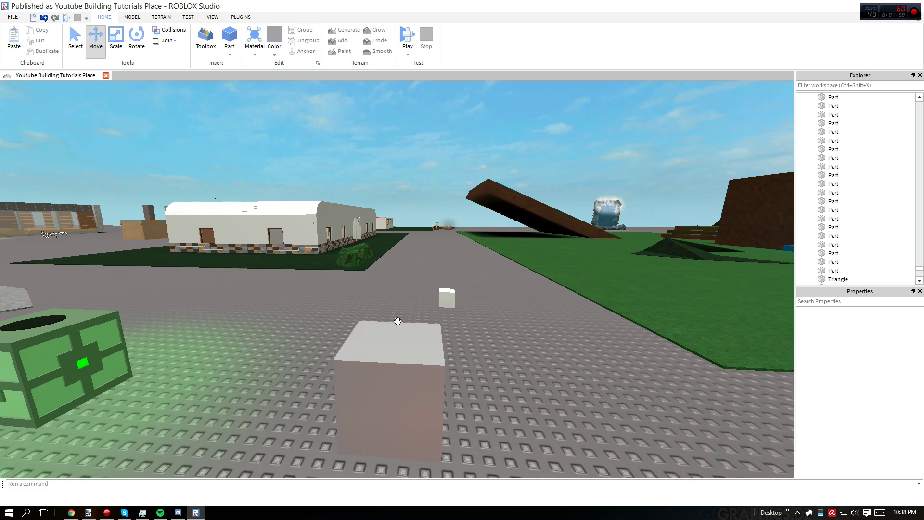
click(375, 351)
key(ctrl+d)
key(a)
drag(368, 371, 303, 385)
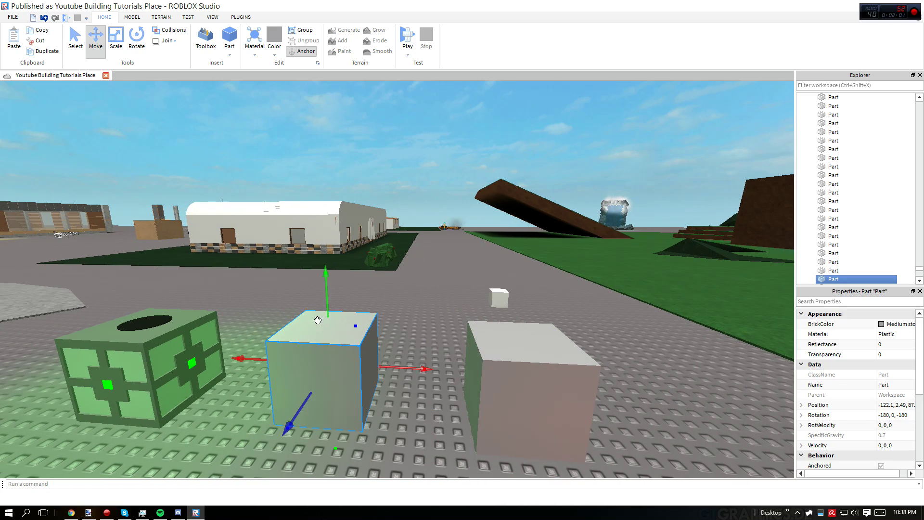
key(Delete)
Open the Toolbox and look through its asset categories, keeping Models as the category.
key(s)
click(207, 39)
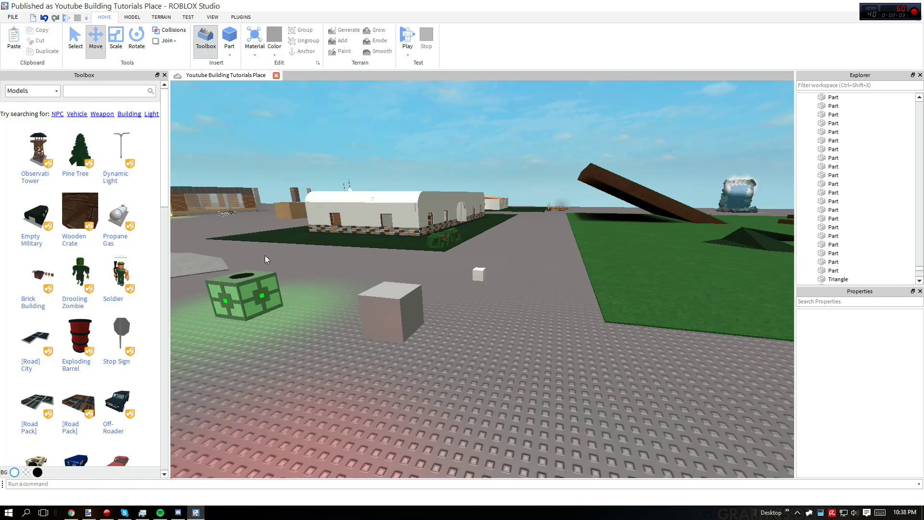
right_drag(264, 255, 271, 179)
key(w)
click(52, 91)
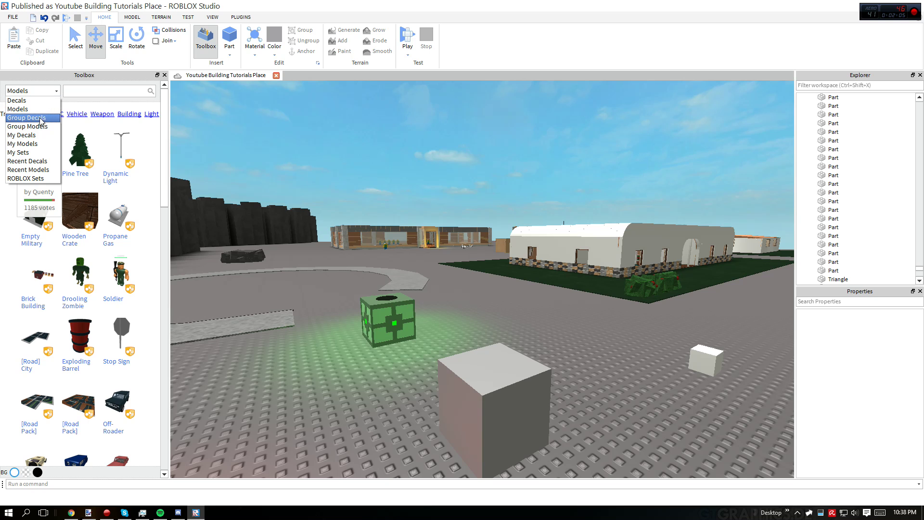
click(39, 109)
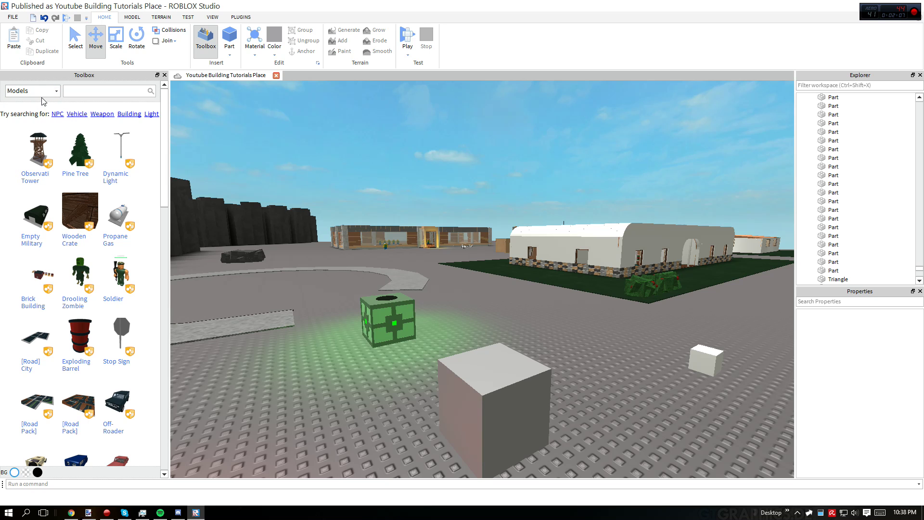
click(42, 96)
click(185, 209)
key(w)
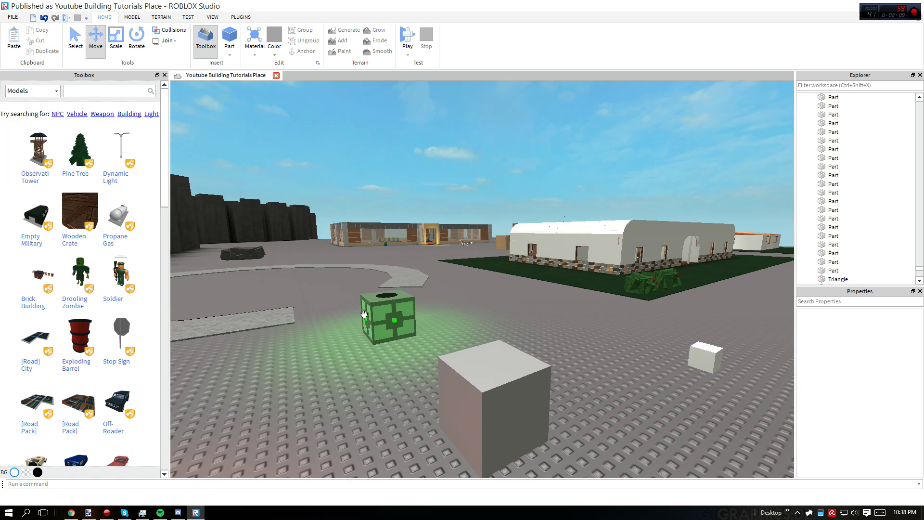
right_drag(319, 250, 545, 305)
key(a)
key(d)
key(w)
key(s)
key(d)
key(s)
key(w)
key(w)
key(d)
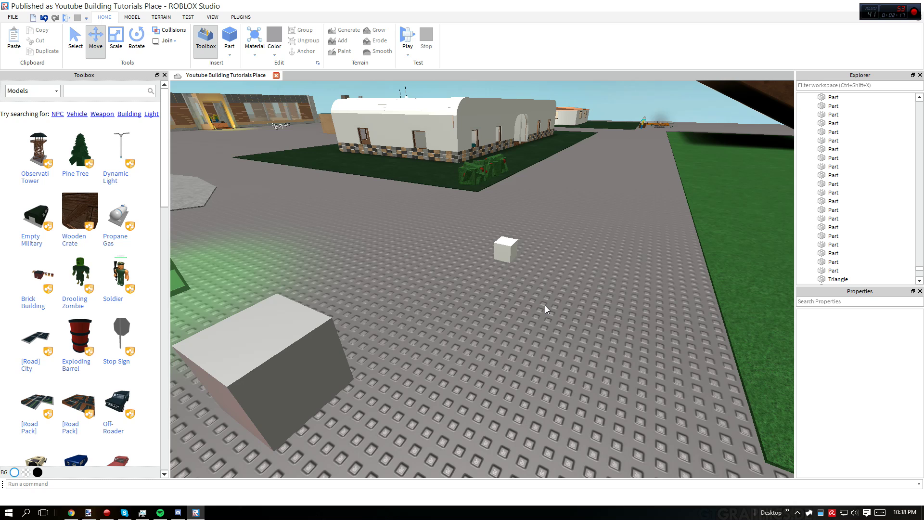
key(s)
key(a)
key(d)
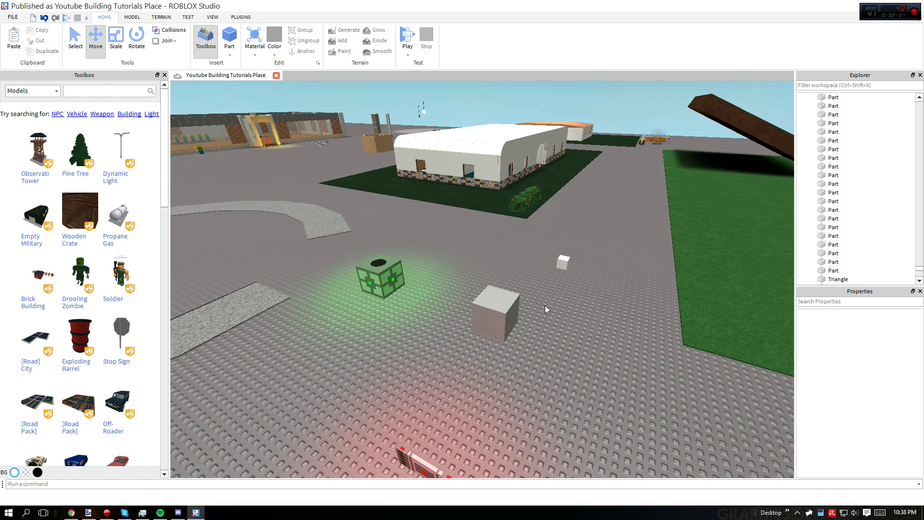
key(s)
key(a)
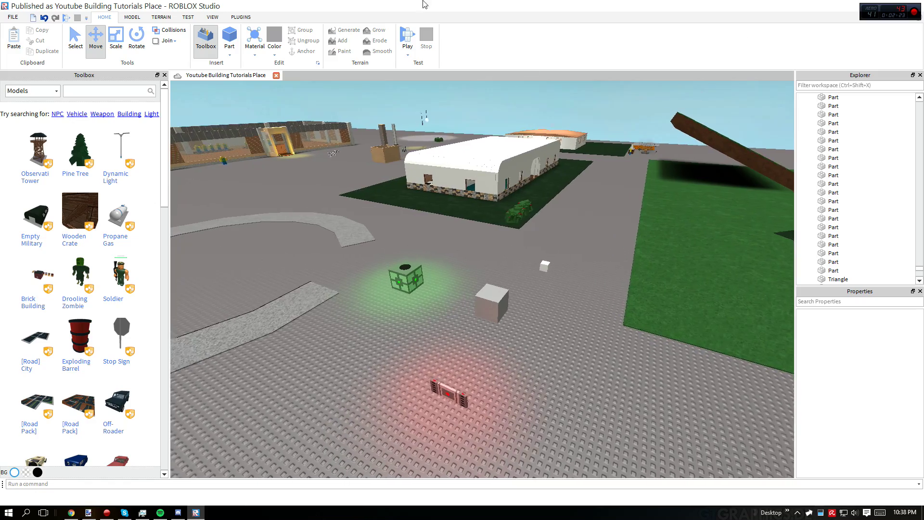
Close the Toolbox and insert a new block part near the small white cube.
click(196, 50)
right_drag(331, 238, 331, 235)
key(w)
key(a)
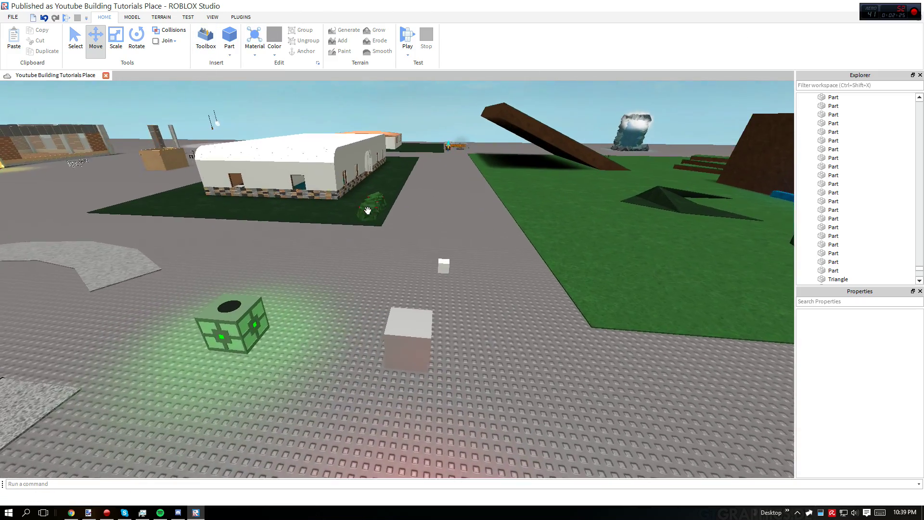
key(d)
click(230, 38)
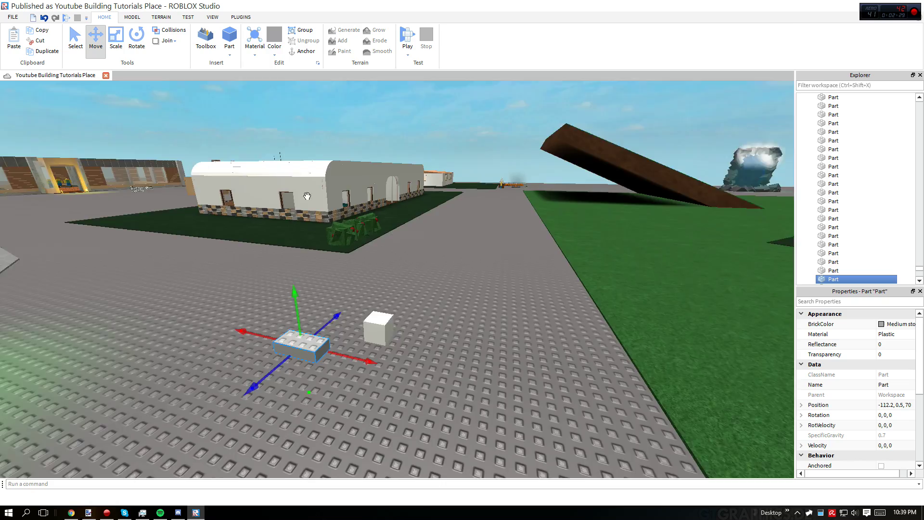
Raise and delete the extra part, and move the remaining studded brick to about -99.2, 0.49, 79.2.
right_drag(307, 196, 244, 58)
key(s)
key(d)
key(w)
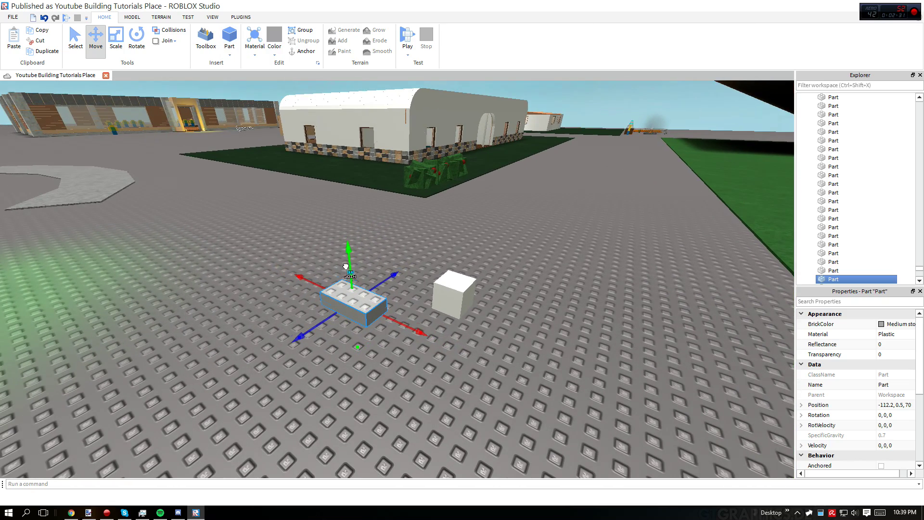
drag(345, 266, 343, 175)
click(473, 245)
click(378, 223)
key(Delete)
key(s)
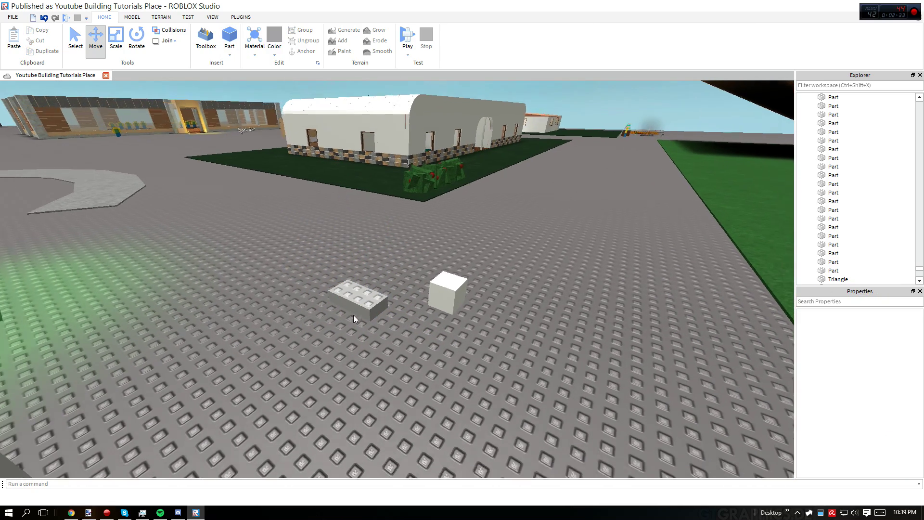
drag(364, 305, 432, 414)
key(s)
Insert a sphere, a wedge and a cylinder one after another, deleting each before inserting the next shape.
click(229, 57)
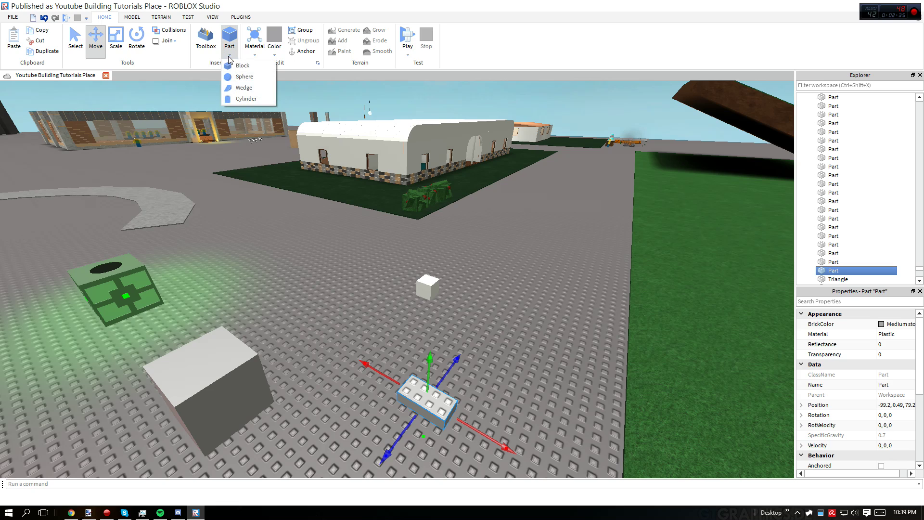
click(244, 77)
key(Delete)
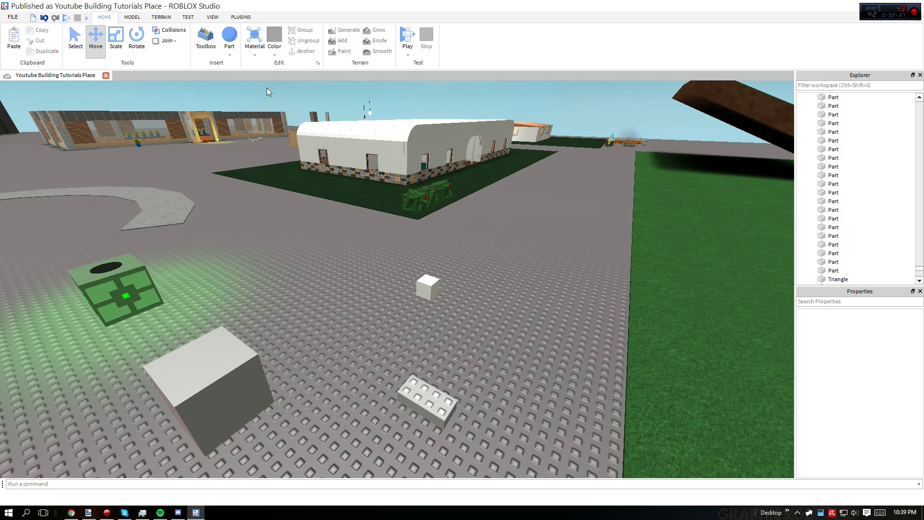
click(230, 58)
click(245, 86)
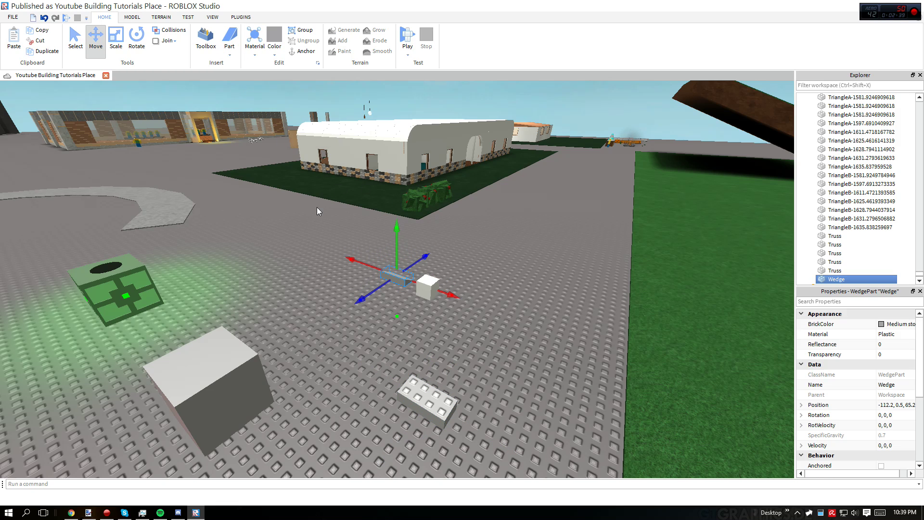
key(Delete)
click(230, 56)
click(248, 98)
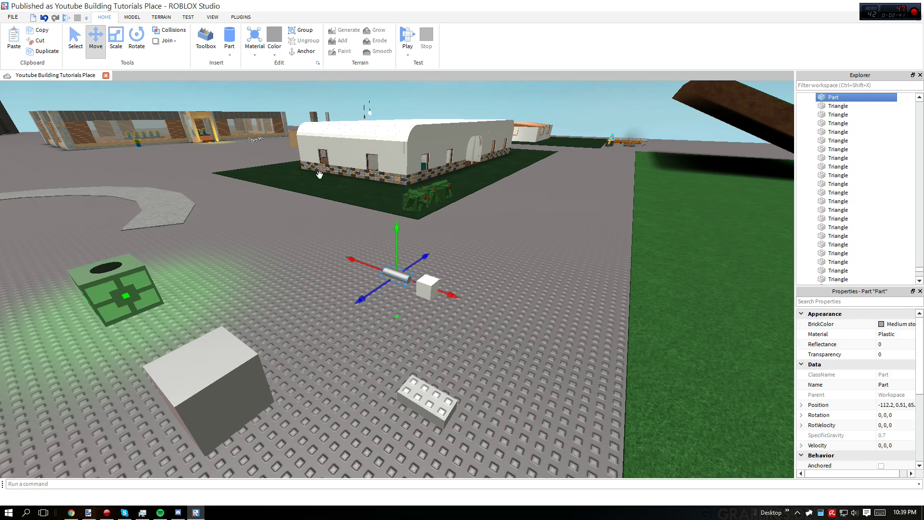
key(Delete)
Color the large plain gray block red and deselect it.
key(a)
mouse_move(288, 115)
right_down()
mouse_move(311, 158)
mouse_move(306, 118)
right_up()
key(d)
click(277, 54)
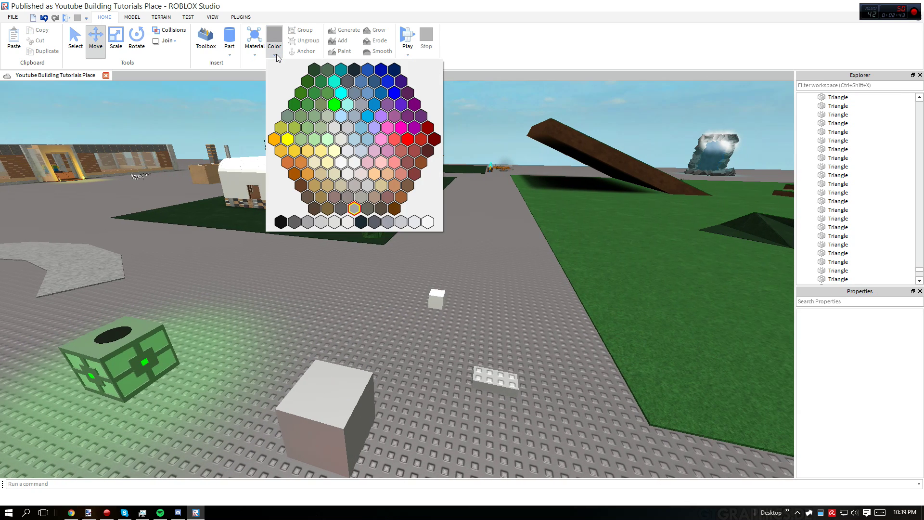
click(408, 139)
click(321, 411)
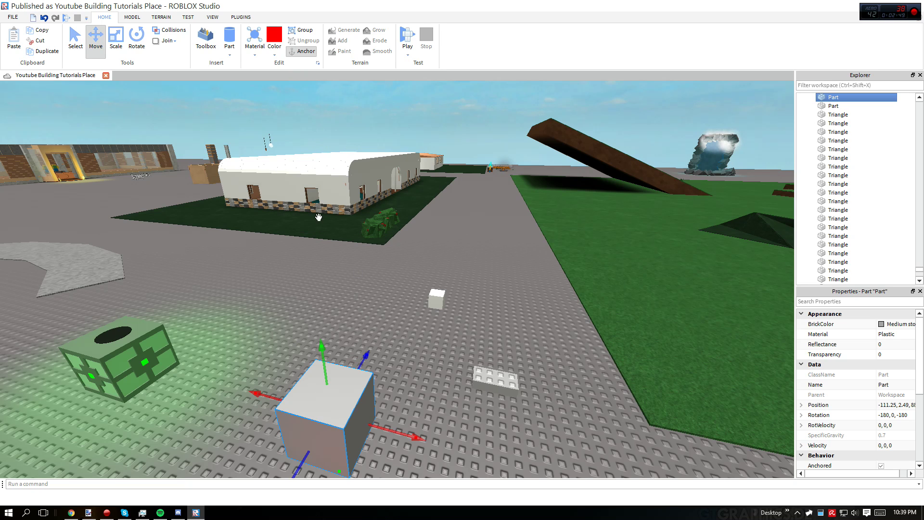
click(275, 55)
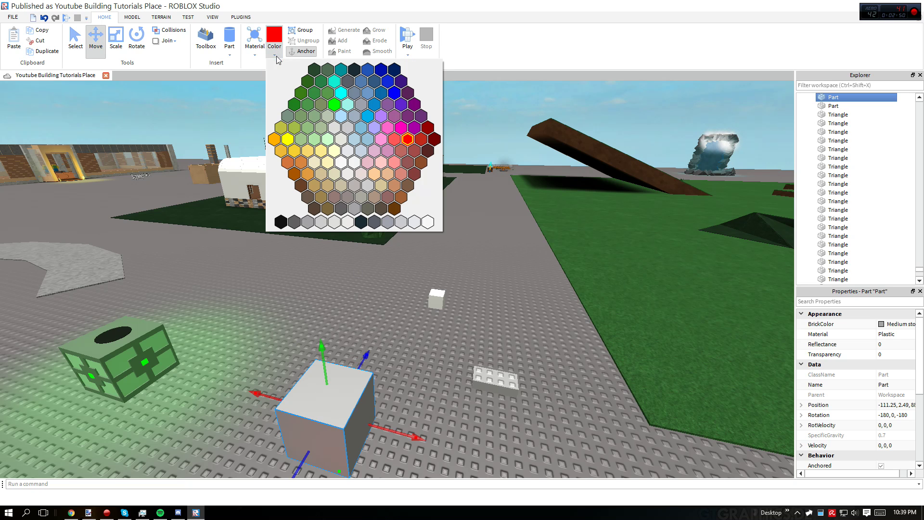
click(406, 142)
click(356, 298)
key(s)
key(a)
mouse_move(356, 297)
right_down()
mouse_move(399, 318)
mouse_move(369, 305)
right_up()
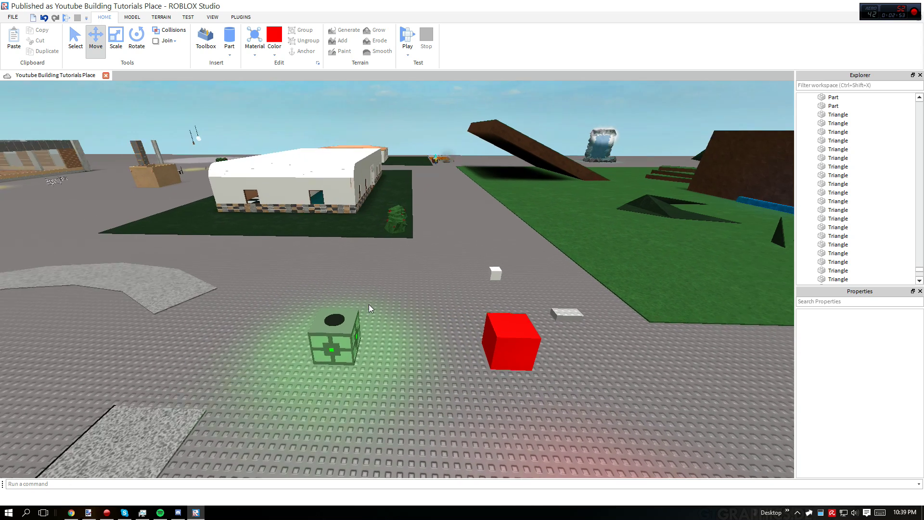
click(313, 339)
shift+click(494, 328)
shift+click(554, 314)
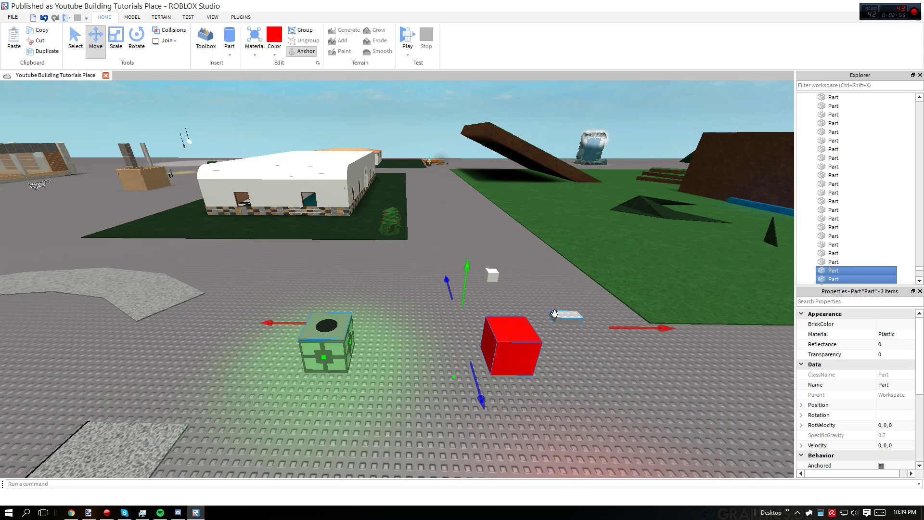
Select the small white cube, the studded brick and the red block together and color them Hot pink.
click(499, 276)
click(488, 272)
shift+click(551, 317)
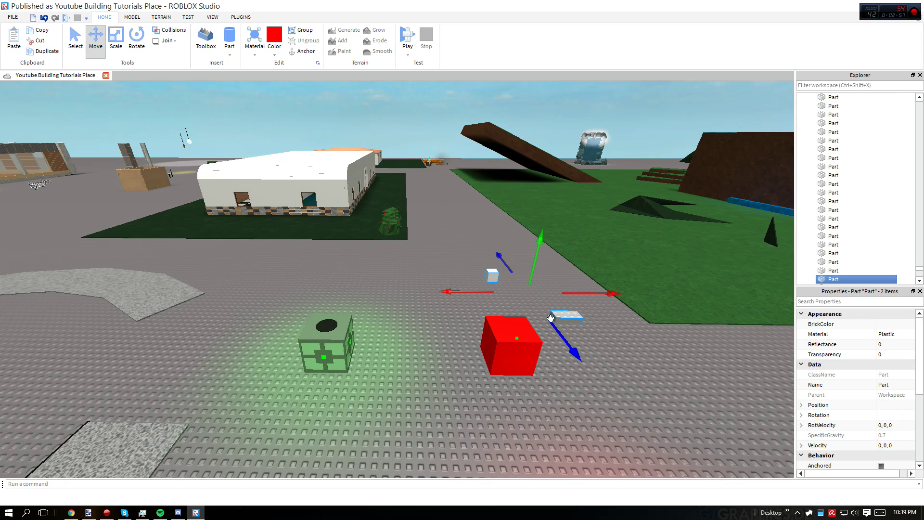
right_drag(434, 342, 439, 337)
key(d)
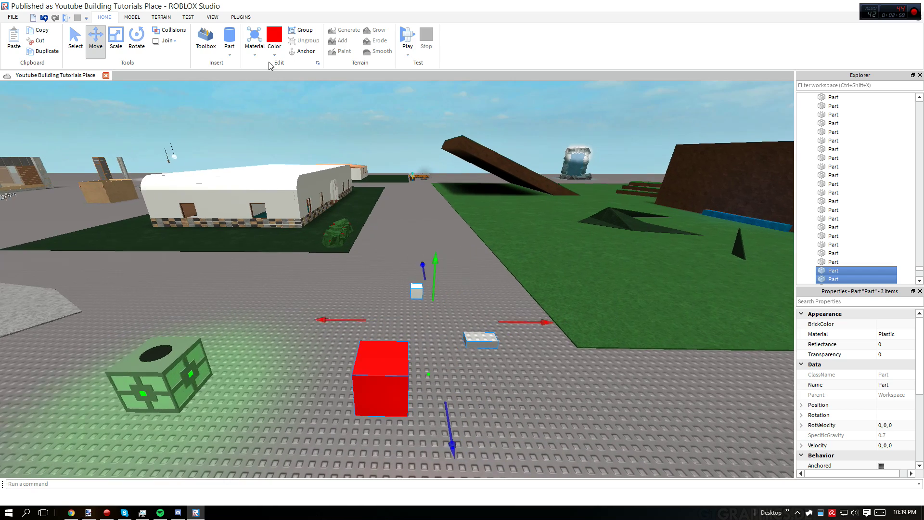
click(274, 54)
click(406, 127)
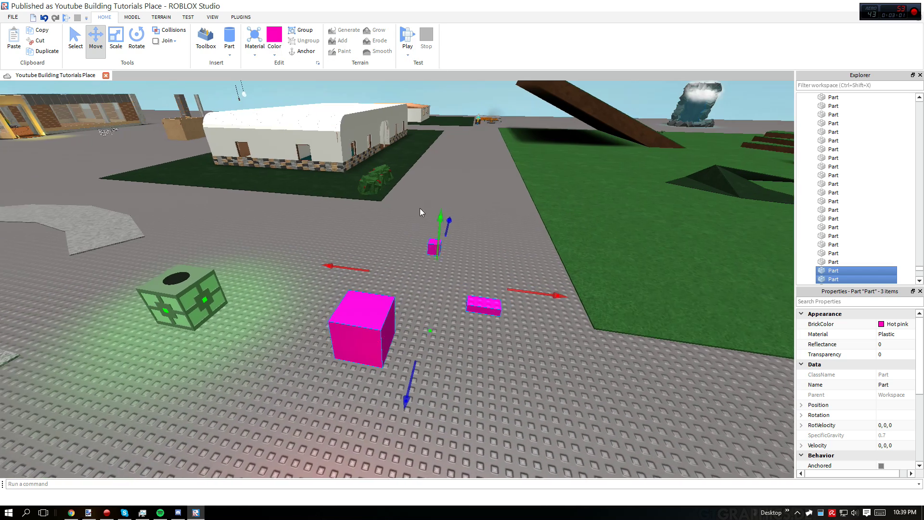
Select the pink block, studded brick and small cube together, open the color palette and close it without choosing a color.
click(349, 264)
click(340, 342)
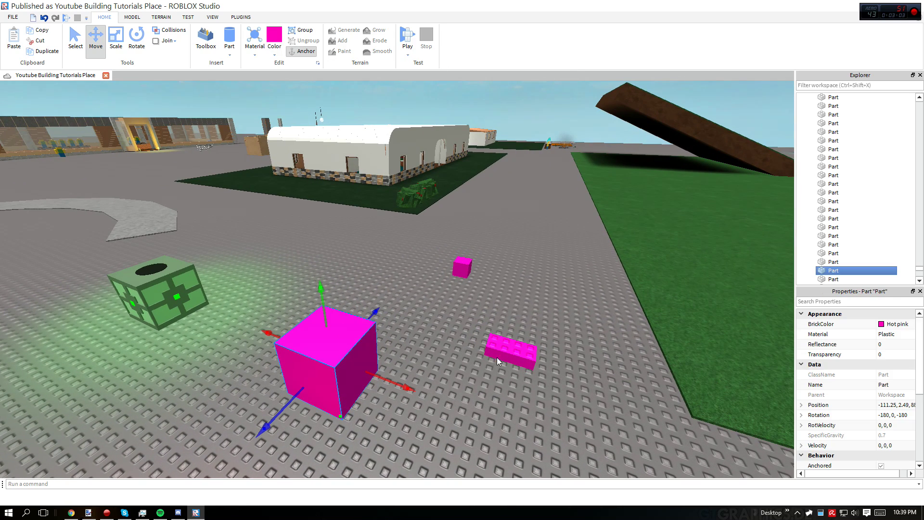
shift+click(510, 351)
shift+click(463, 268)
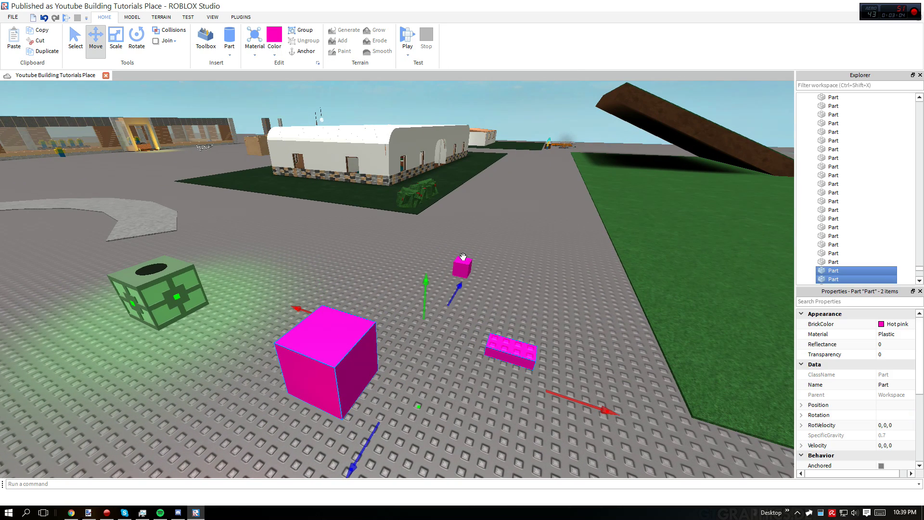
click(274, 55)
click(525, 269)
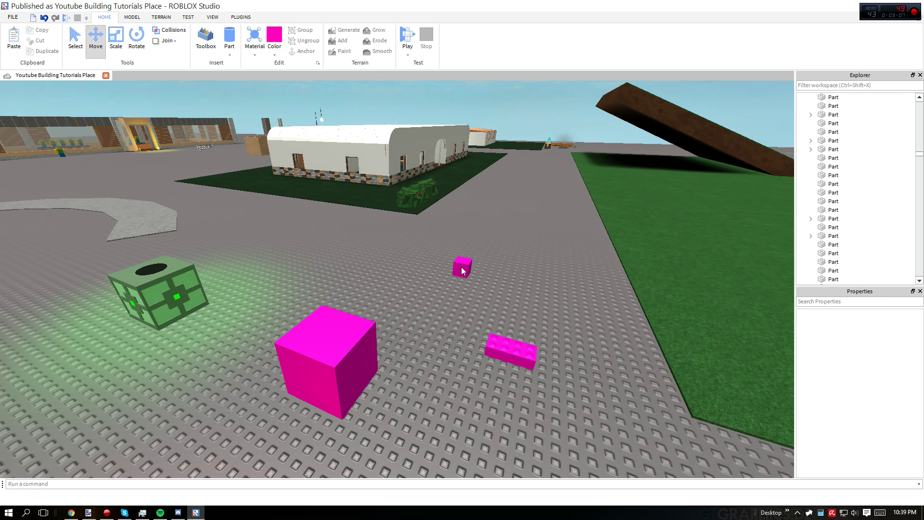
Draw a selection box around the pink parts and clear the selection.
drag(261, 224, 259, 267)
drag(345, 267, 584, 381)
click(531, 269)
Box-select all the parts of the white round-roofed building.
key(w)
right_drag(531, 269, 527, 266)
key(s)
drag(278, 156, 510, 339)
key(d)
key(w)
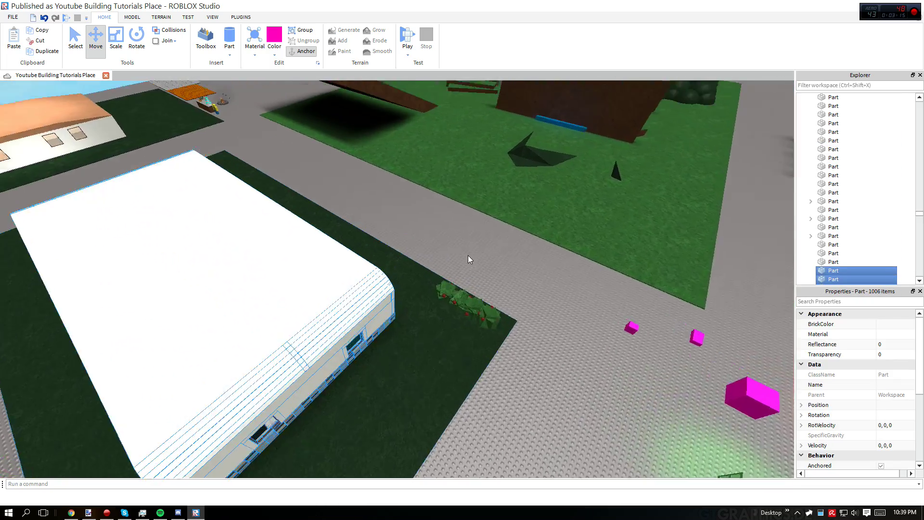
right_drag(468, 255, 468, 255)
scroll(469, 259, down, 15)
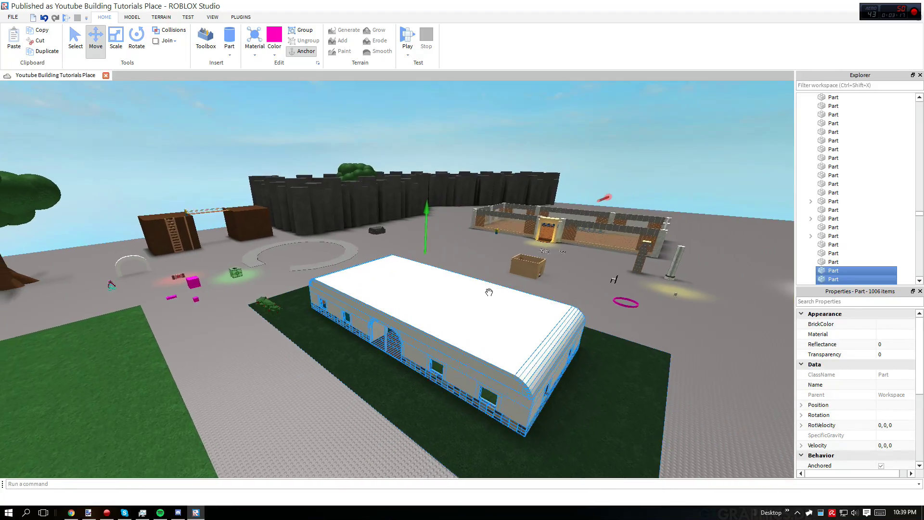
key(a)
key(w)
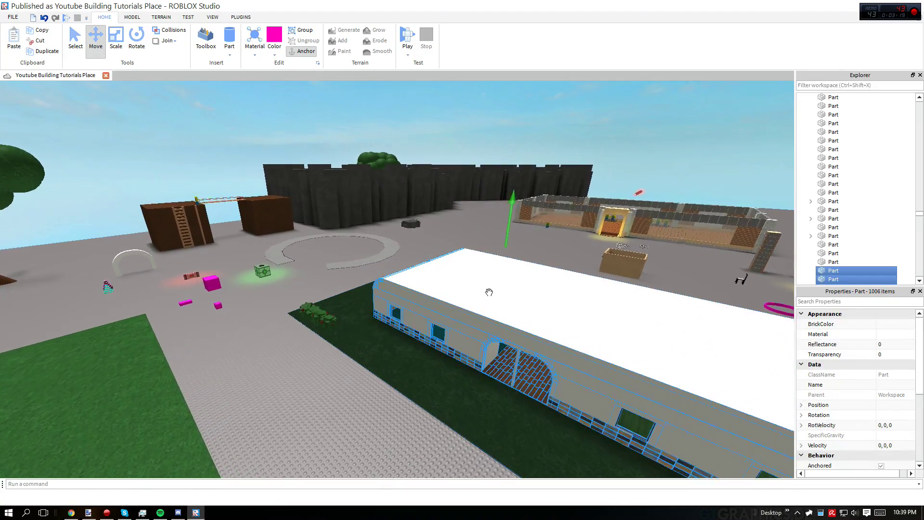
key(w)
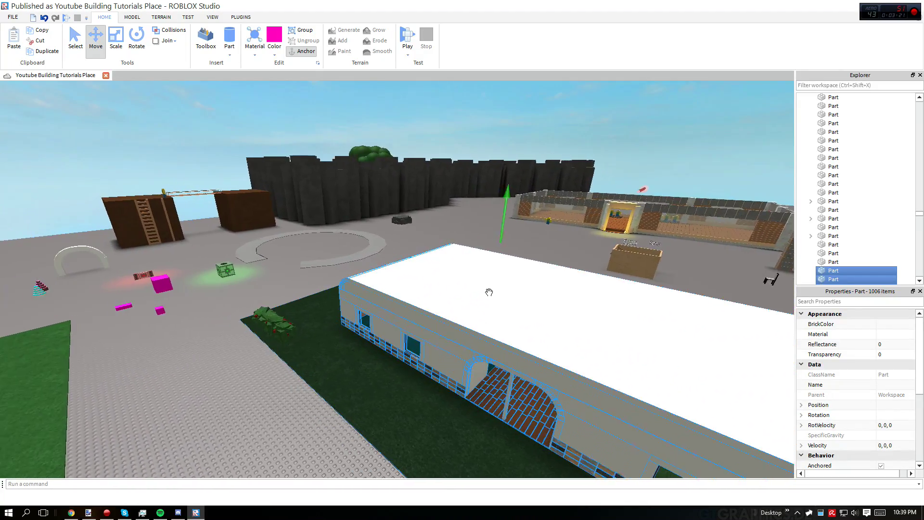
Clear the selection of the white round-roofed building's parts.
key(w)
key(a)
click(379, 301)
right_drag(379, 300, 380, 300)
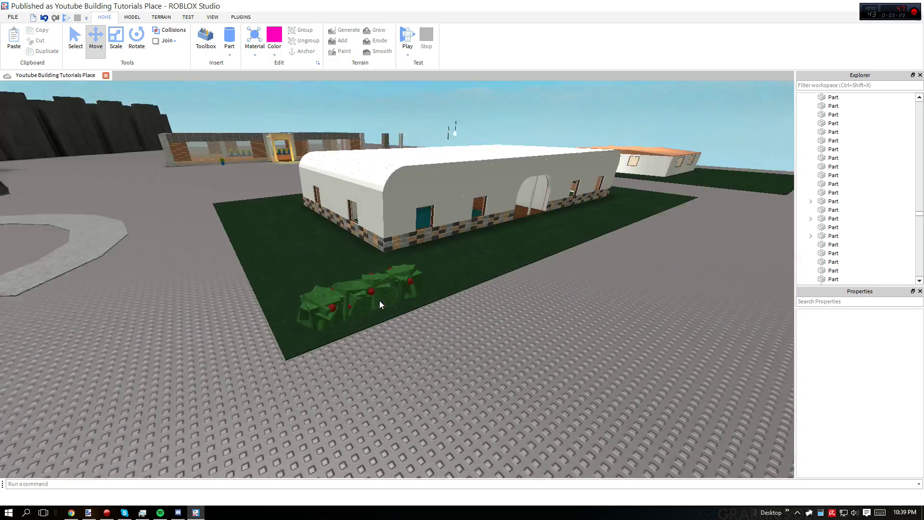
Box-select the parts of the green glowing crate and clear the selection.
key(s)
right_drag(246, 308, 252, 227)
key(w)
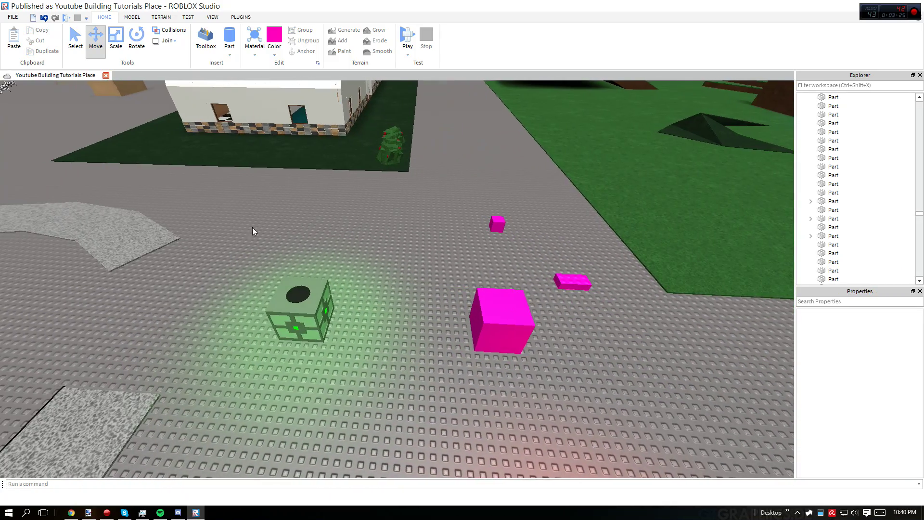
drag(225, 191, 332, 368)
key(d)
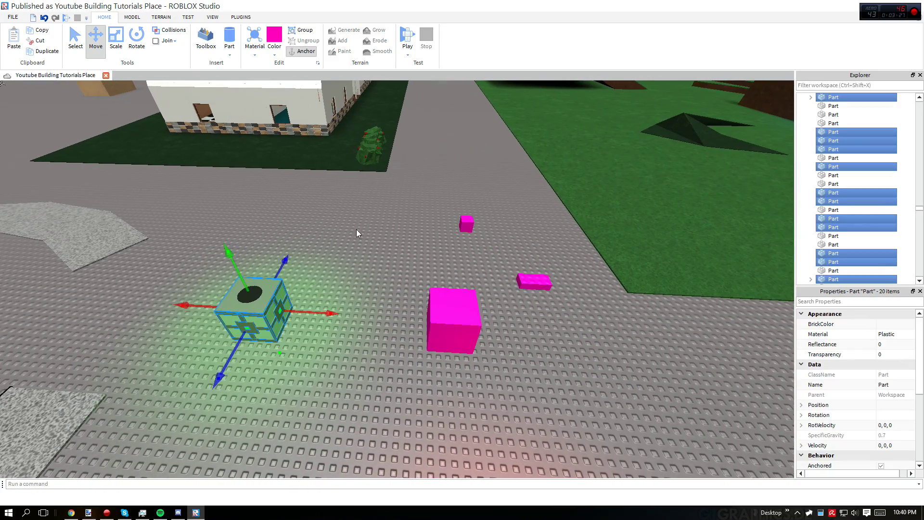
click(340, 233)
Box-select the white building and the orange-roofed building in turn from above, clearing the selection each time.
key(s)
right_drag(338, 233, 330, 161)
key(w)
key(s)
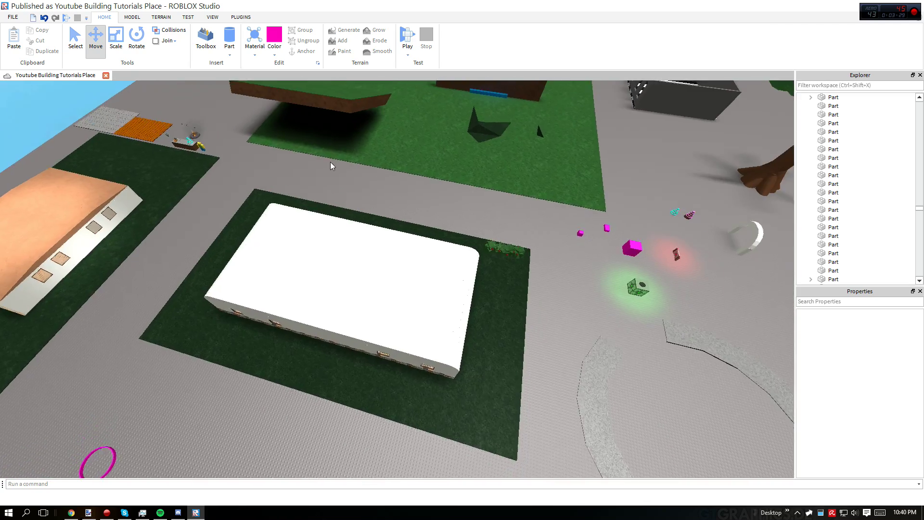
drag(306, 222, 414, 324)
drag(481, 341, 497, 352)
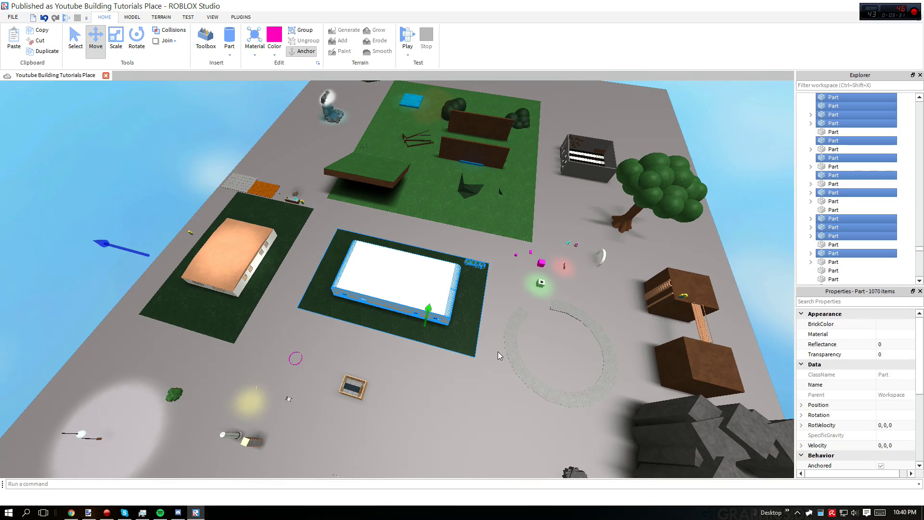
scroll(445, 288, up, 4)
right_drag(444, 286, 433, 332)
click(453, 357)
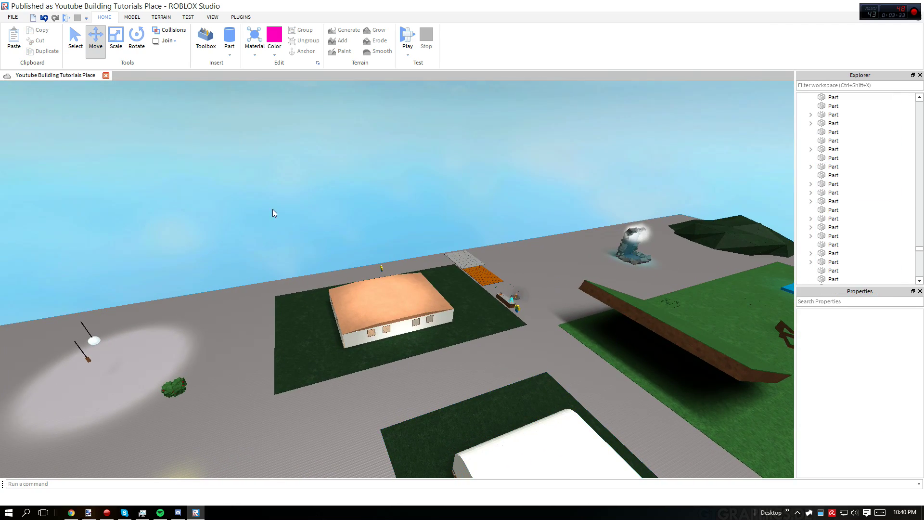
drag(272, 209, 507, 390)
click(489, 373)
Draw a selection box across most of the map from high above and clear the selection.
right_drag(490, 375, 589, 409)
scroll(358, 219, down, 8)
right_drag(287, 225, 308, 236)
scroll(288, 226, down, 6)
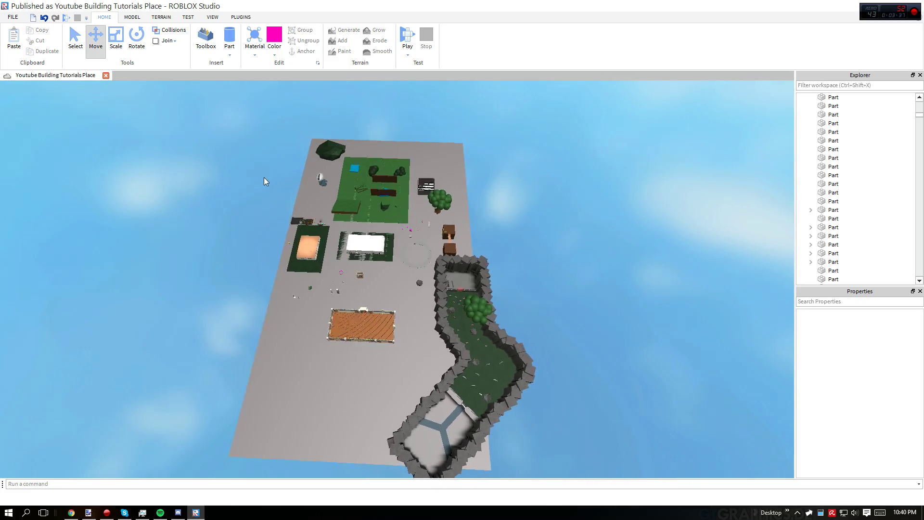
drag(245, 131, 647, 413)
right_drag(647, 412, 644, 385)
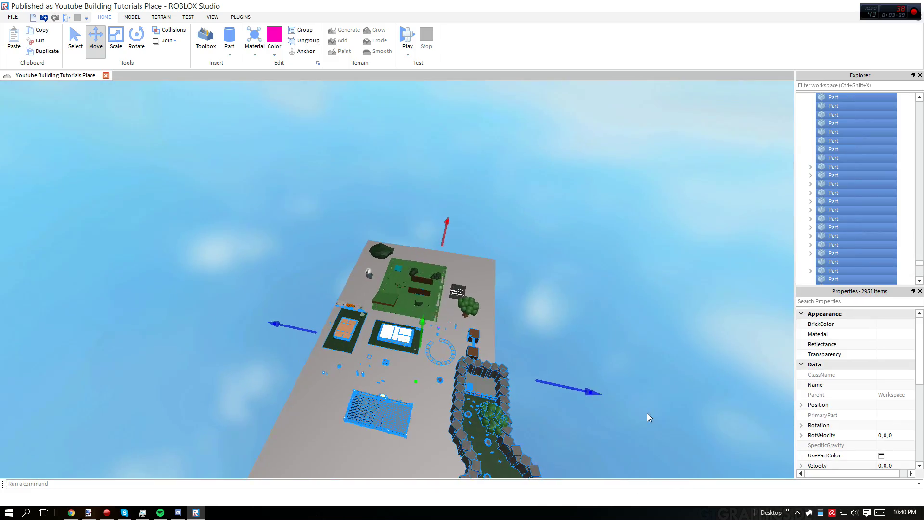
right_drag(565, 280, 558, 294)
scroll(530, 281, up, 2)
click(519, 244)
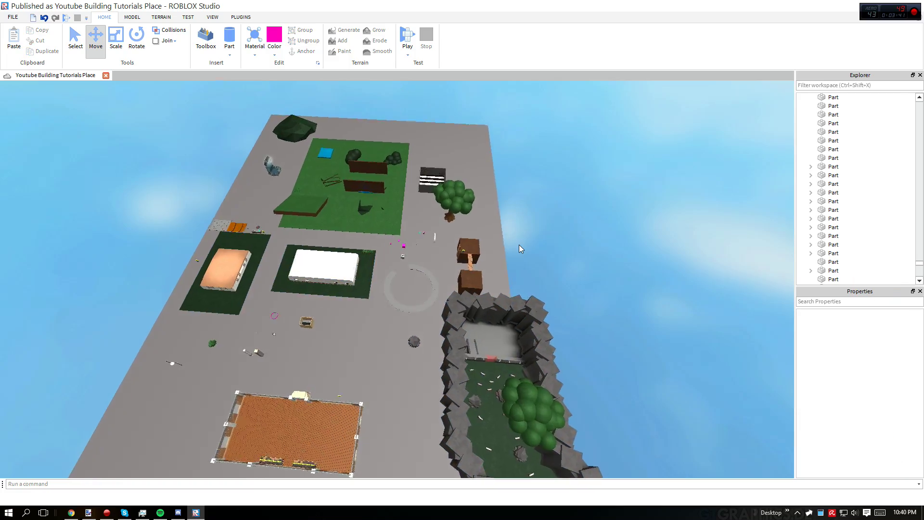
Select the large pink cube, the small pink cube and the studded pink brick together and group them.
scroll(415, 256, up, 6)
key(w)
right_drag(361, 258, 266, 261)
key(d)
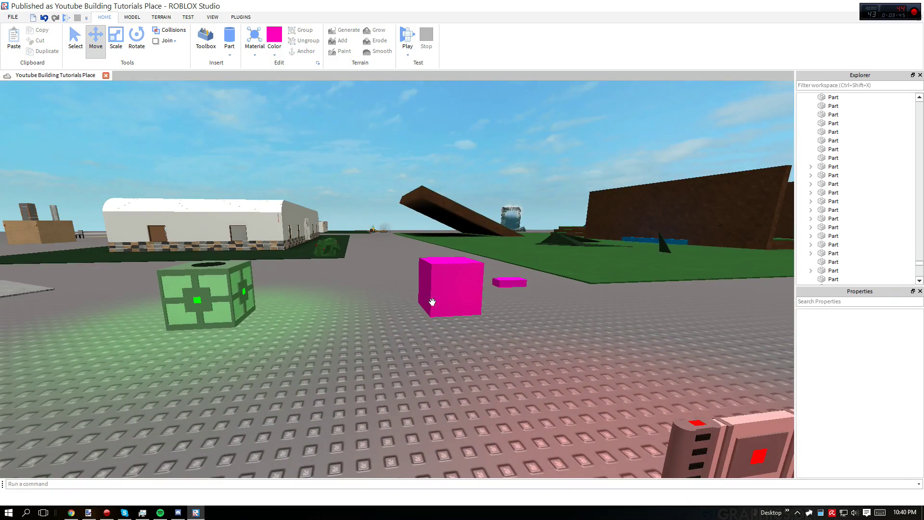
right_drag(431, 302, 397, 298)
key(d)
click(397, 297)
key(d)
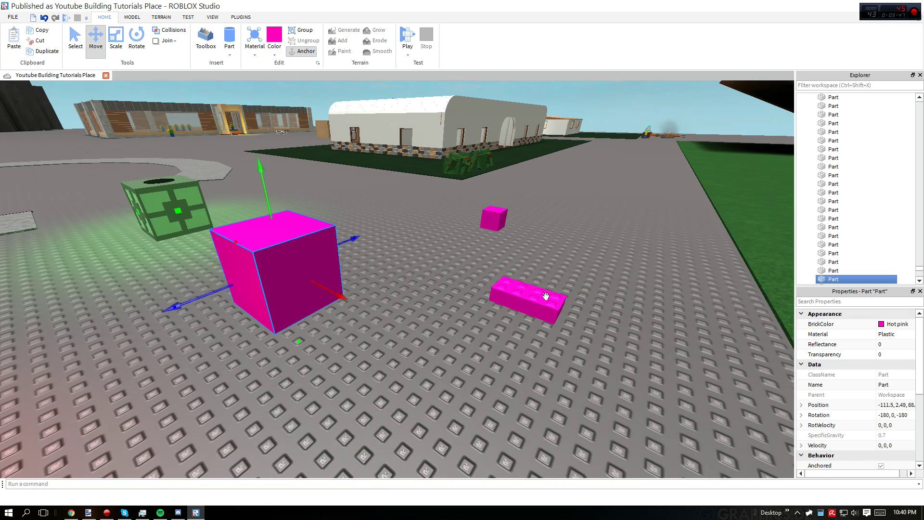
ctrl+click(499, 216)
key(d)
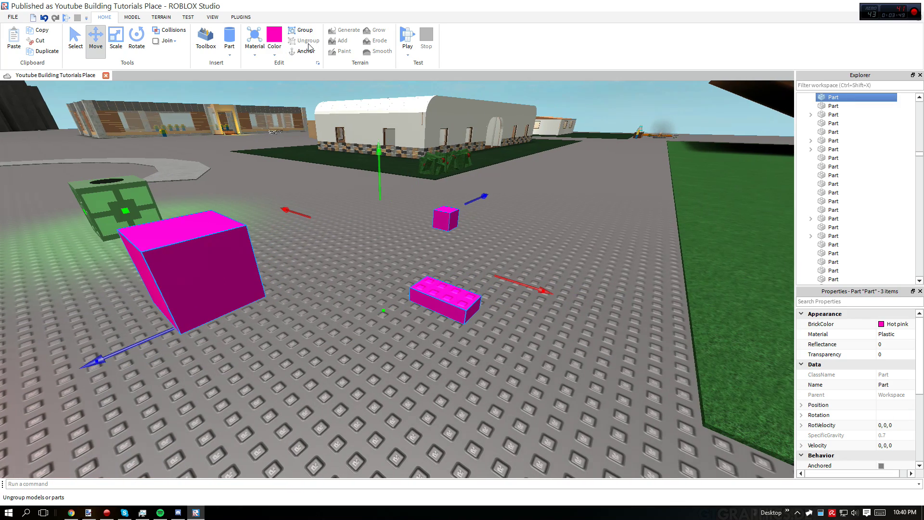
click(309, 34)
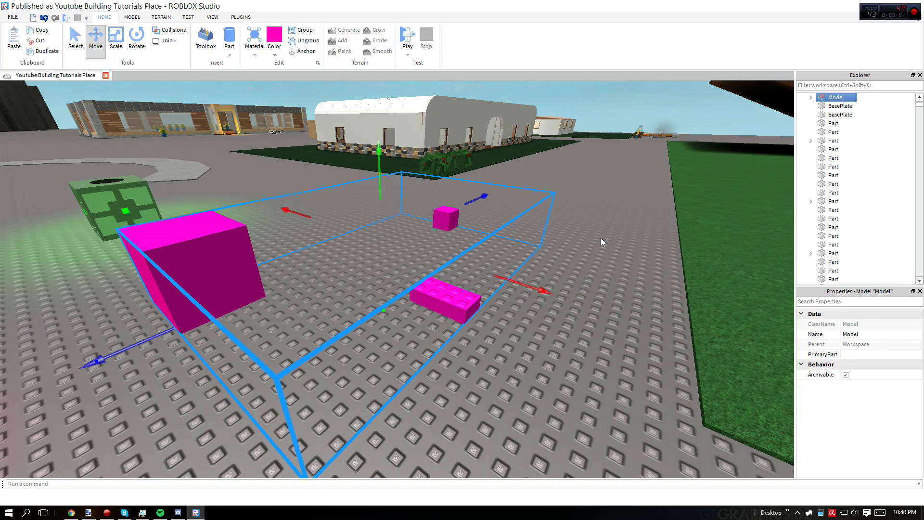
Rename the grouped model of pink parts as Pink.
key(d)
right_drag(601, 237, 648, 269)
key(a)
key(a)
key(w)
key(a)
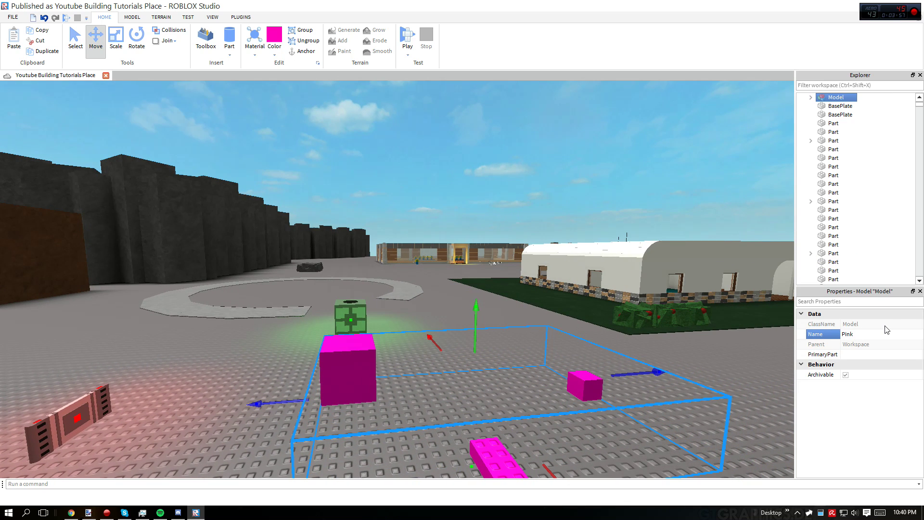
Ungroup the Pink model and clear the selection.
click(304, 42)
click(438, 375)
key(a)
right_drag(427, 375, 428, 374)
key(s)
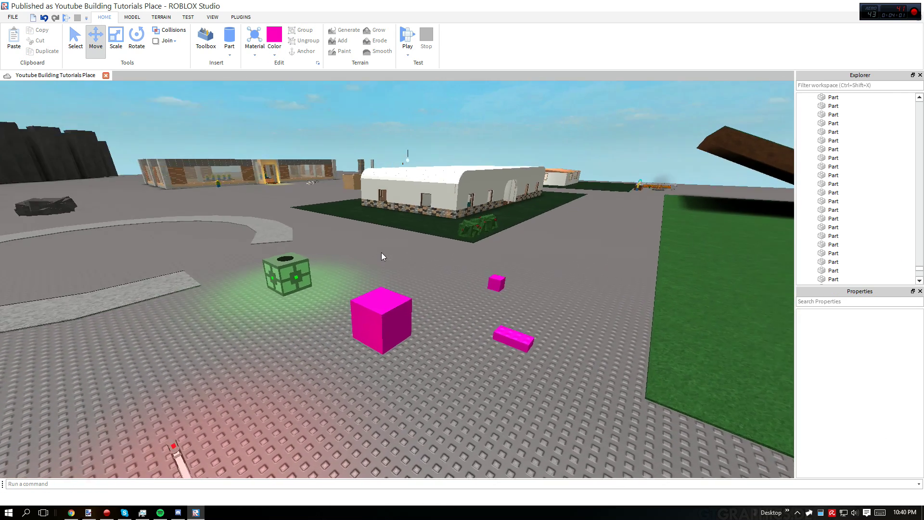
Select the three pink parts, anchor them all, check their behavior properties and clear the selection.
key(w)
key(d)
click(252, 320)
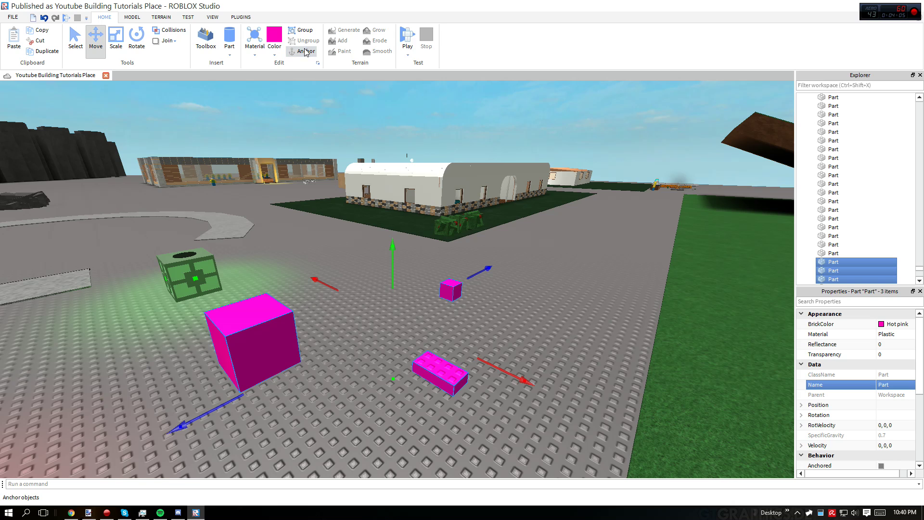
key(s)
right_drag(389, 330, 389, 330)
key(d)
scroll(855, 385, down, 5)
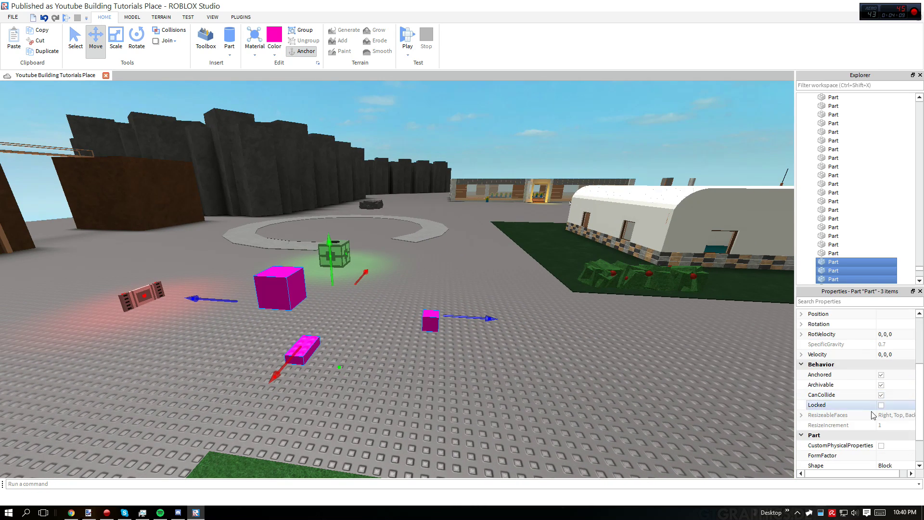
scroll(871, 417, up, 3)
click(424, 358)
key(w)
key(a)
right_drag(423, 358, 334, 208)
key(w)
key(s)
key(a)
key(d)
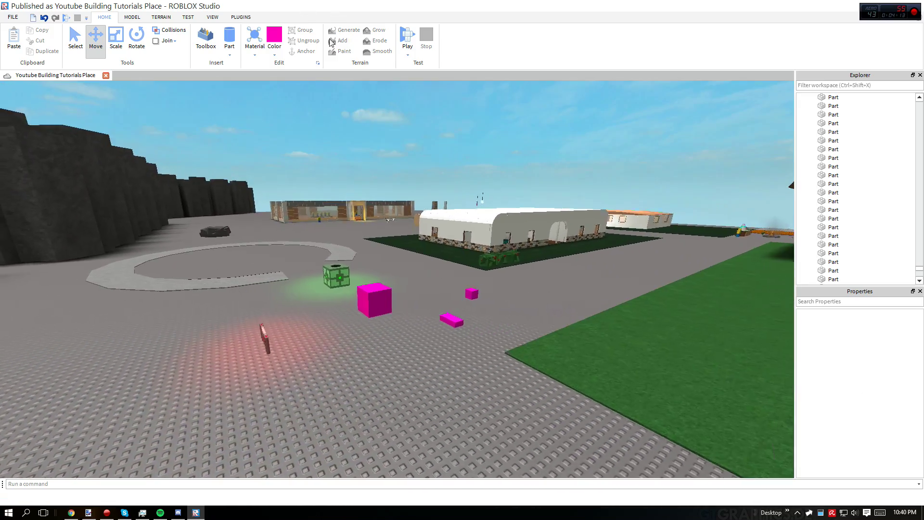
key(w)
key(a)
key(w)
key(a)
right_drag(393, 296, 431, 262)
key(s)
key(d)
key(d)
key(s)
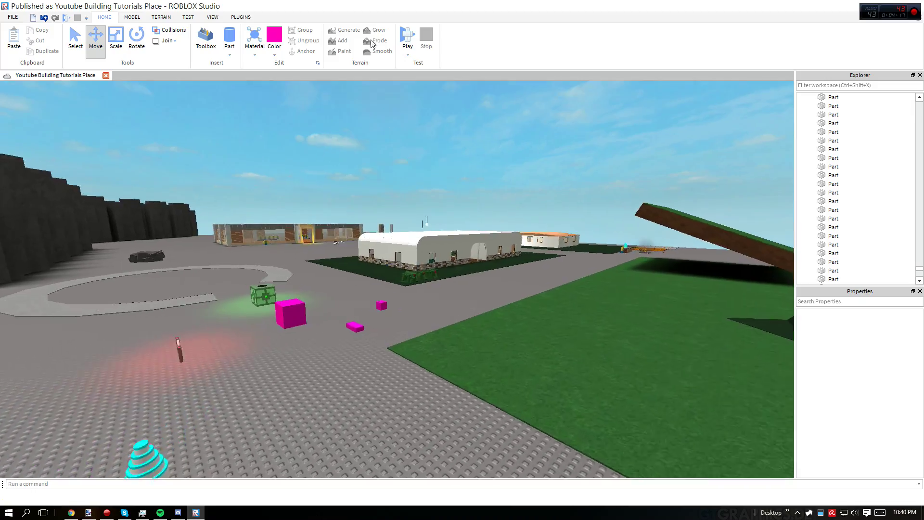
key(w)
key(a)
key(w)
key(a)
key(d)
right_drag(488, 238, 509, 257)
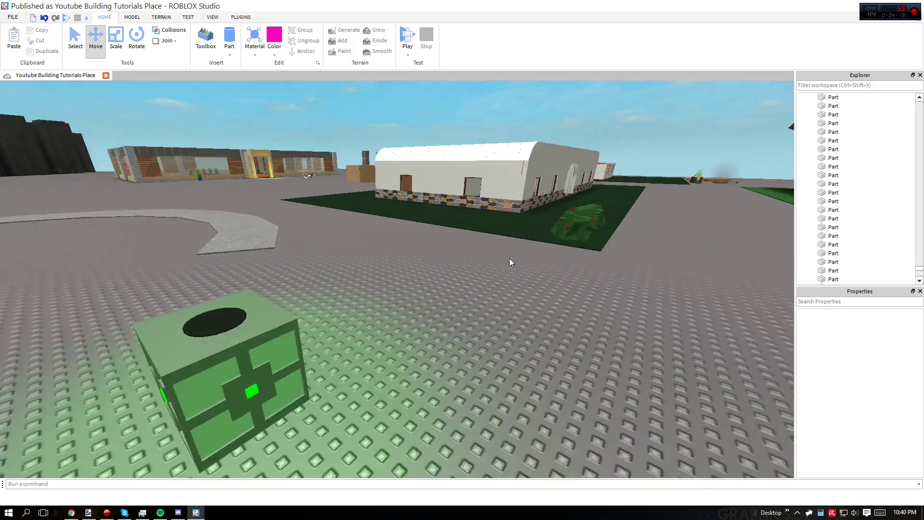
key(s)
key(a)
key(s)
key(d)
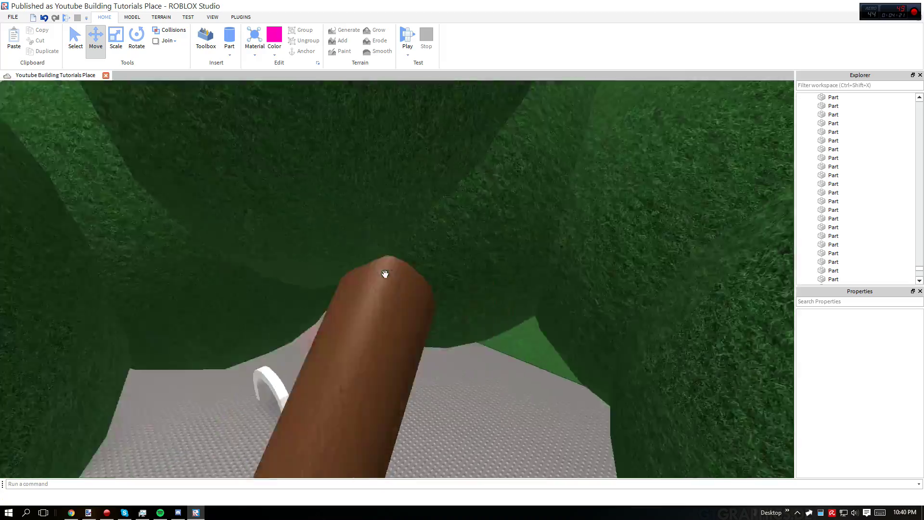
key(w)
mouse_move(384, 273)
right_down()
mouse_move(371, 267)
mouse_move(387, 310)
mouse_move(364, 309)
mouse_move(364, 294)
mouse_move(386, 284)
right_up()
key(a)
key(s)
key(w)
key(d)
key(w)
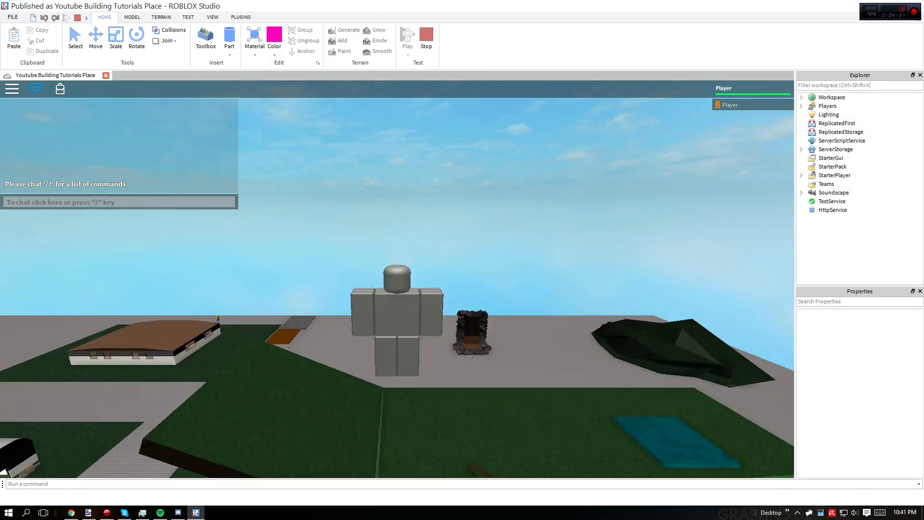
Play-test the place by walking and jumping the character toward the pink parts, and stop the test.
key(w)
right_drag(513, 214, 504, 211)
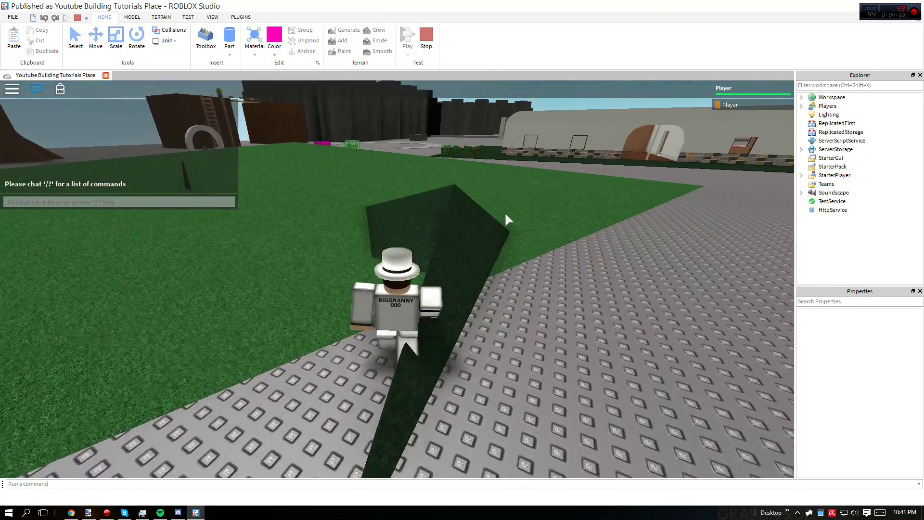
key(space)
scroll(504, 212, down, 6)
key(w)
right_drag(442, 227, 442, 228)
scroll(397, 207, up, 3)
scroll(399, 212, up, 4)
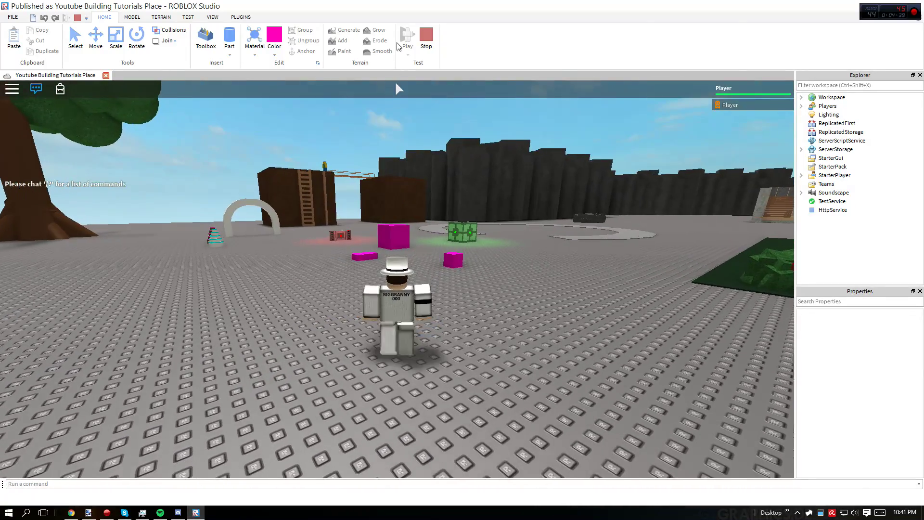
click(426, 39)
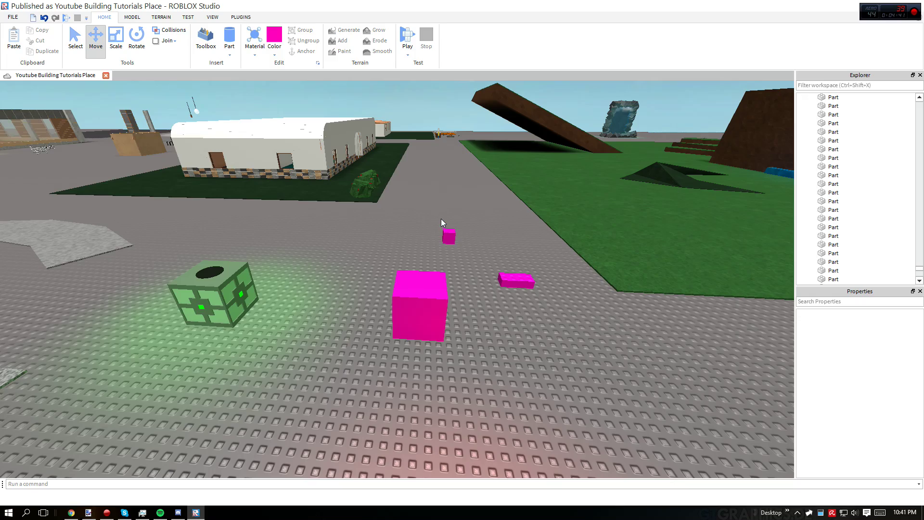
Bring up the Model tools, and try undocking the Explorer window and docking it back in place.
right_drag(437, 210, 437, 210)
key(s)
key(d)
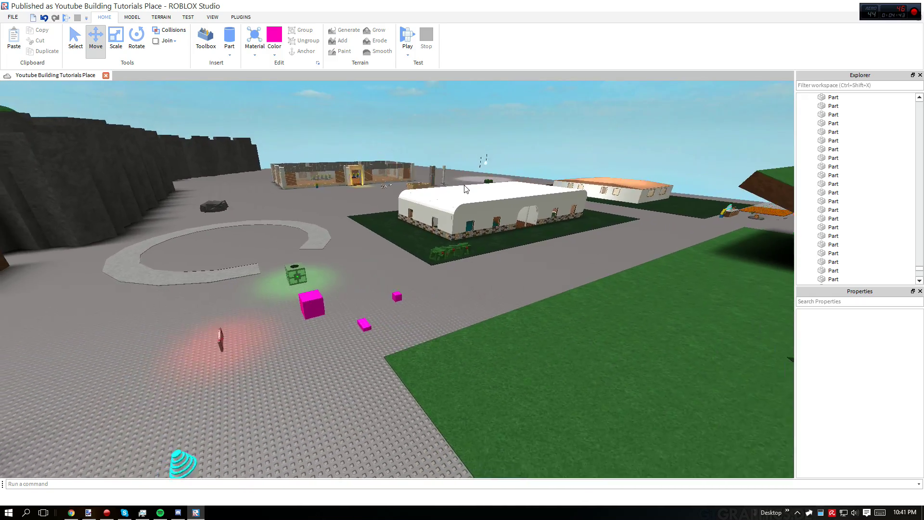
scroll(464, 188, down, 3)
click(130, 16)
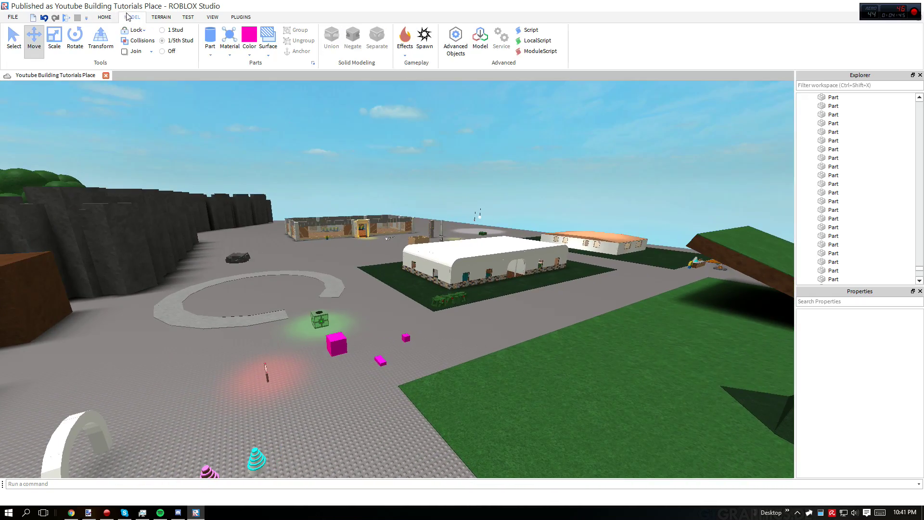
right_drag(243, 184, 243, 184)
key(w)
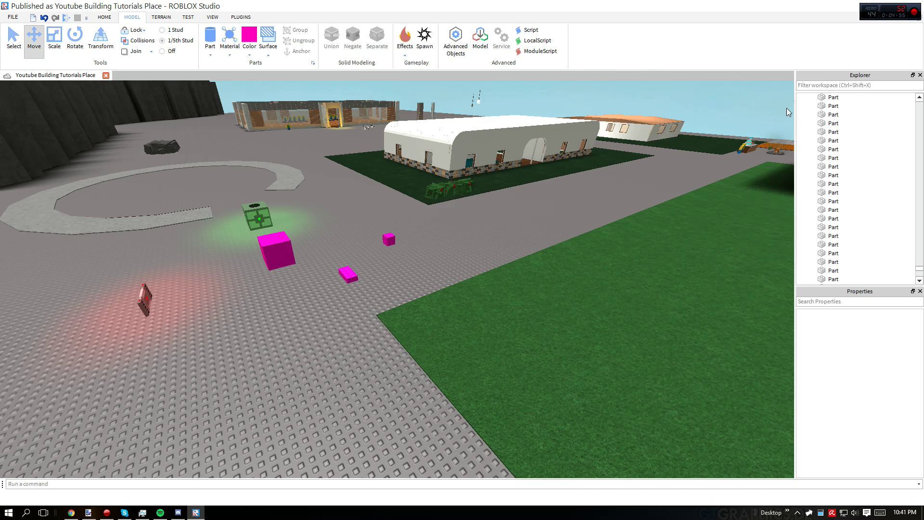
mouse_move(839, 78)
mouse_down()
mouse_move(472, 78)
mouse_move(509, 87)
mouse_move(687, 239)
mouse_move(1, 221)
mouse_move(458, 192)
mouse_move(835, 79)
mouse_up()
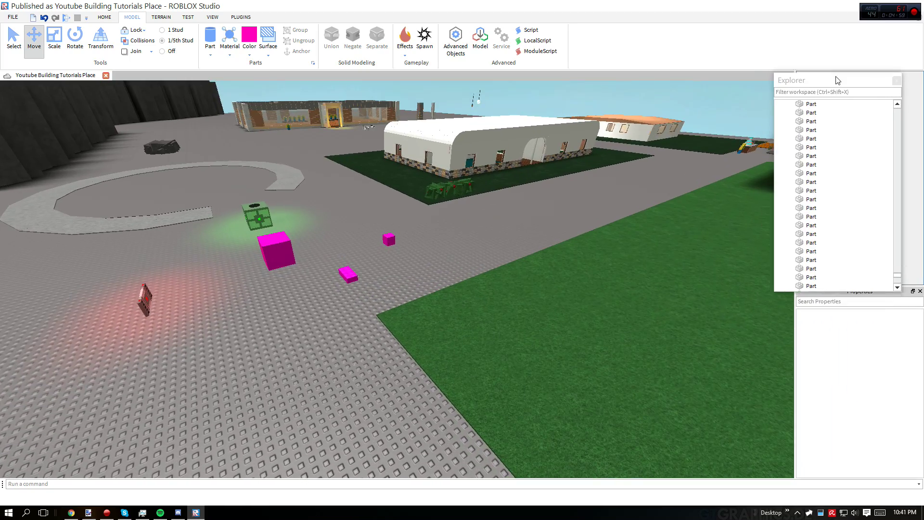
Select the large pink cube with the Transform tool and raise it above the baseplate to a height of about 6.7.
right_drag(442, 195, 329, 166)
key(a)
key(s)
key(w)
right_drag(206, 99, 217, 160)
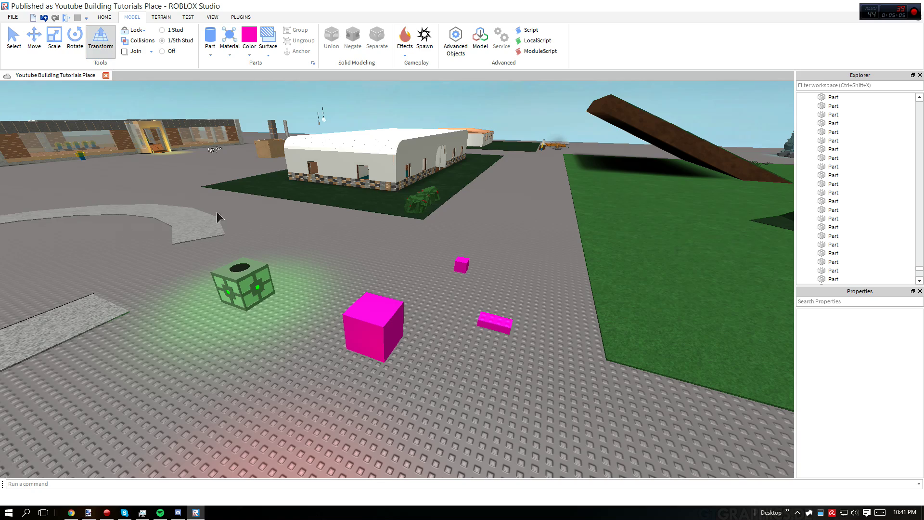
click(371, 331)
key(f)
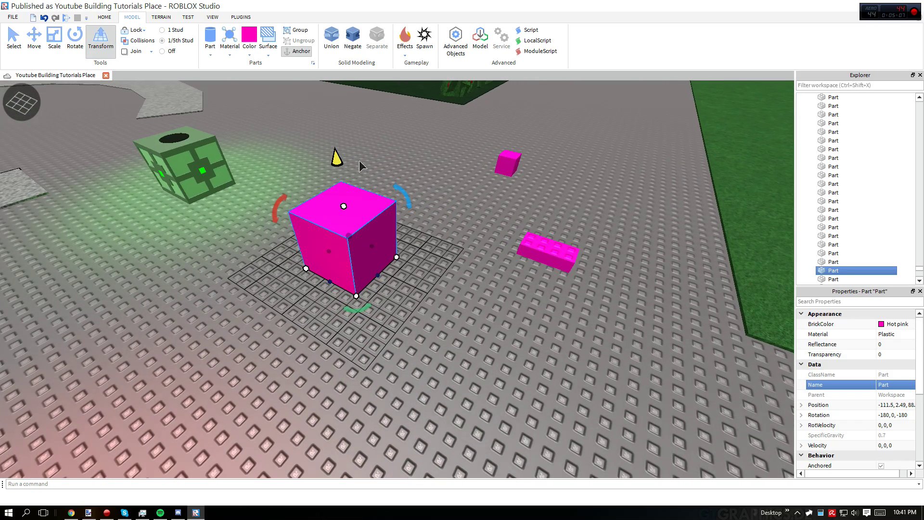
drag(337, 162, 337, 134)
right_drag(337, 145, 337, 134)
drag(337, 134, 340, 146)
right_drag(336, 134, 340, 146)
drag(340, 145, 342, 152)
right_drag(342, 152, 384, 236)
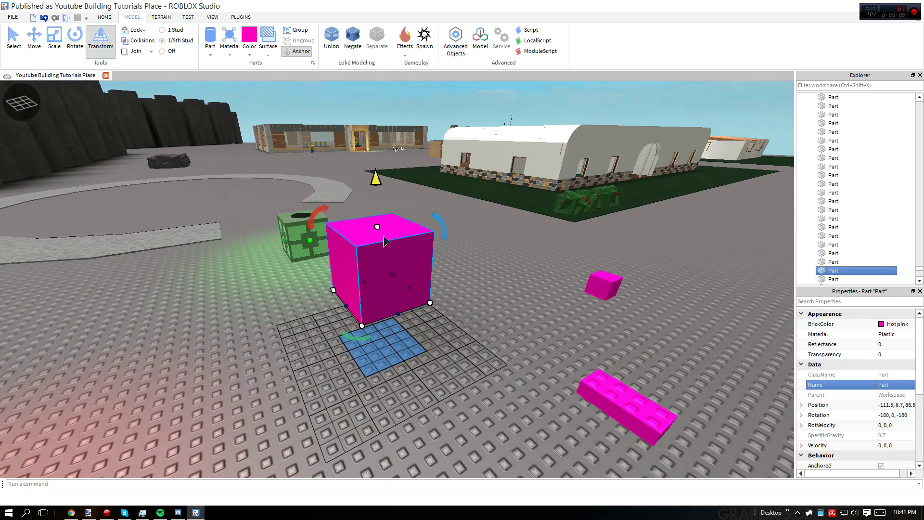
Resize the raised pink cube into a wide rectangular block with the Transform tool, return to the Select tool and deselect it.
scroll(384, 236, up, 1)
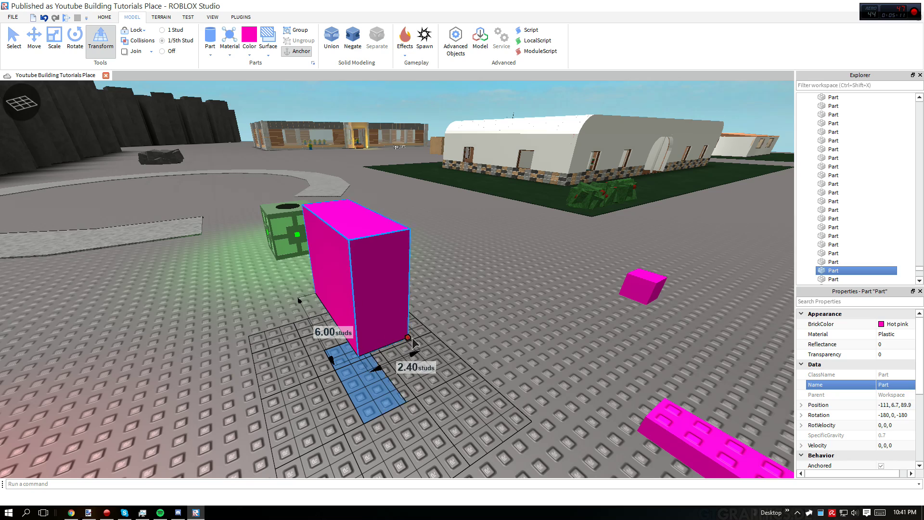
drag(468, 293, 461, 333)
key(s)
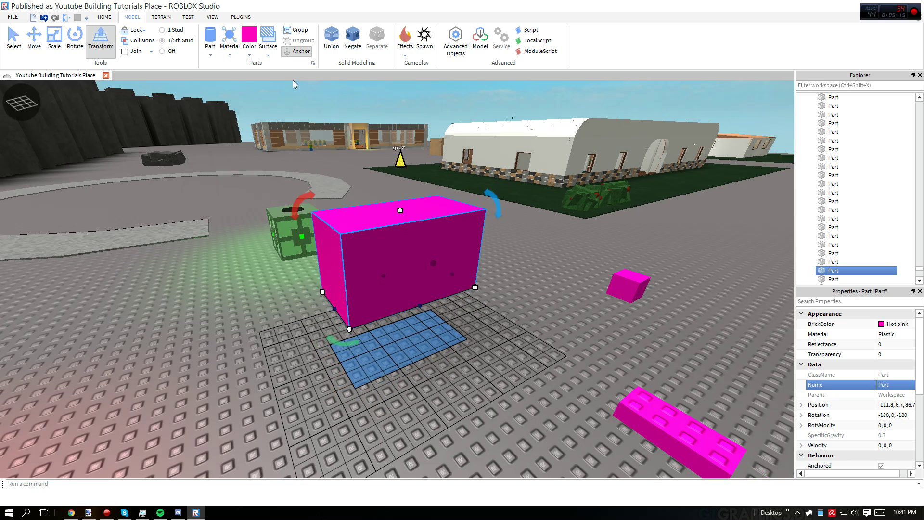
key(d)
click(104, 42)
key(w)
key(a)
click(308, 328)
scroll(308, 330, down, 5)
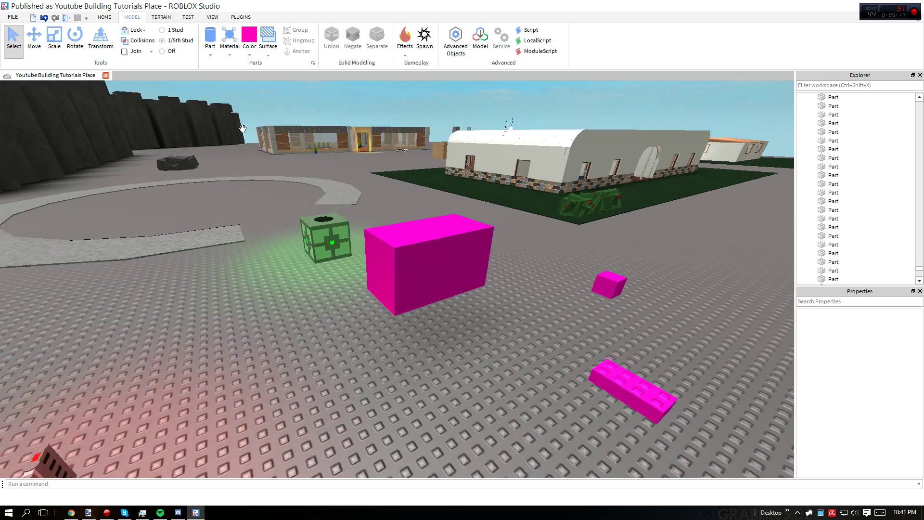
Select the raised pink block with the Transform tool and try its grid plane toggle.
key(w)
key(d)
click(438, 269)
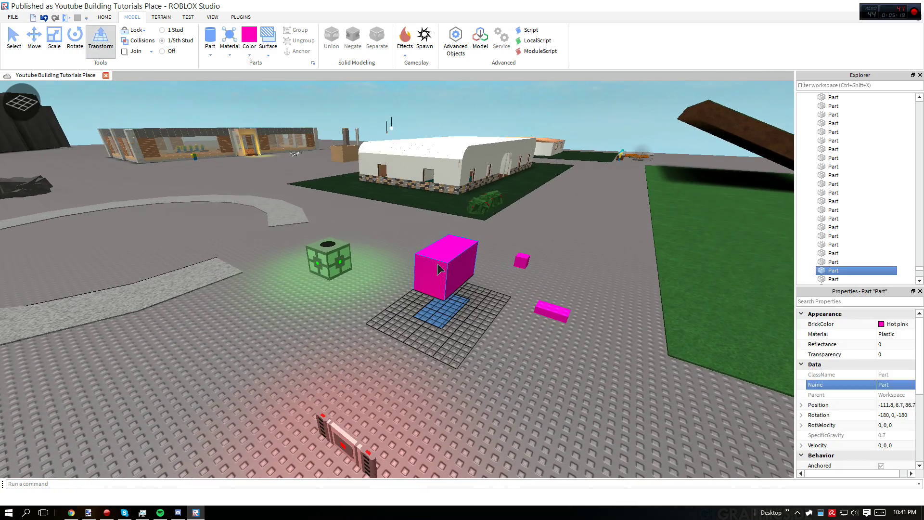
key(d)
key(w)
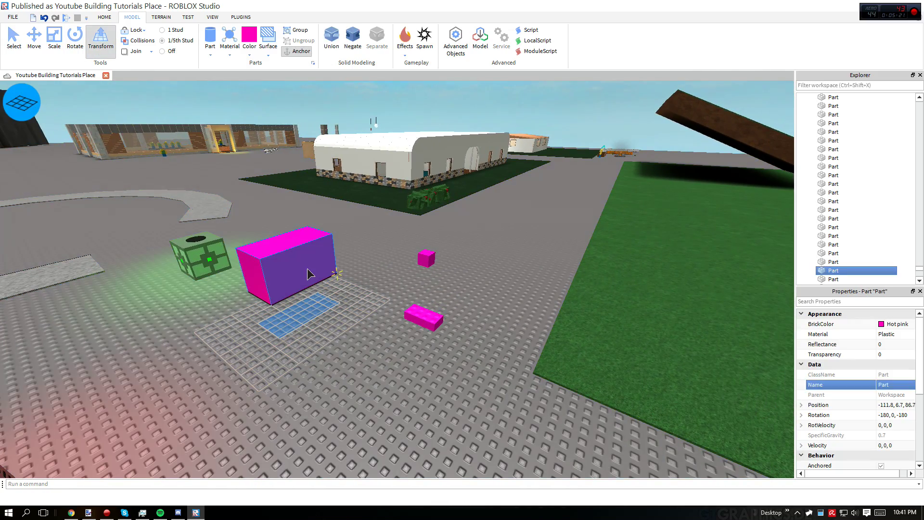
click(383, 304)
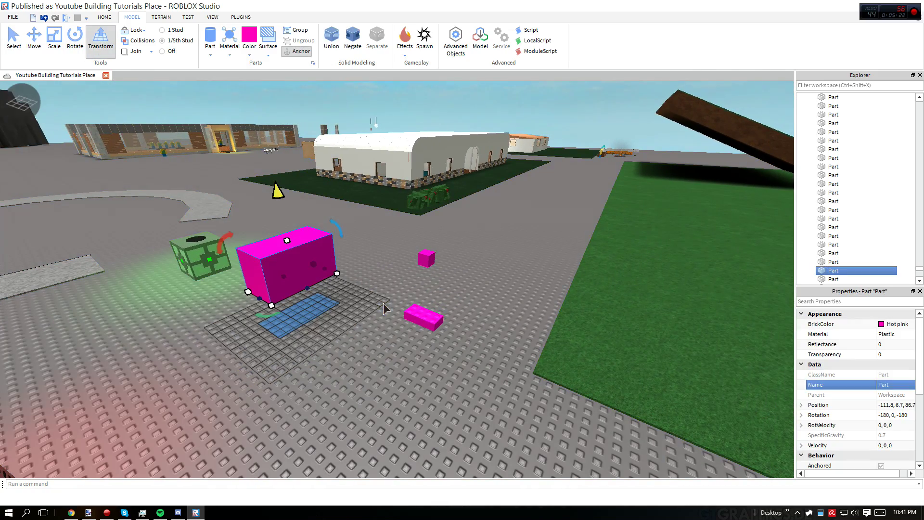
click(22, 102)
key(a)
click(106, 36)
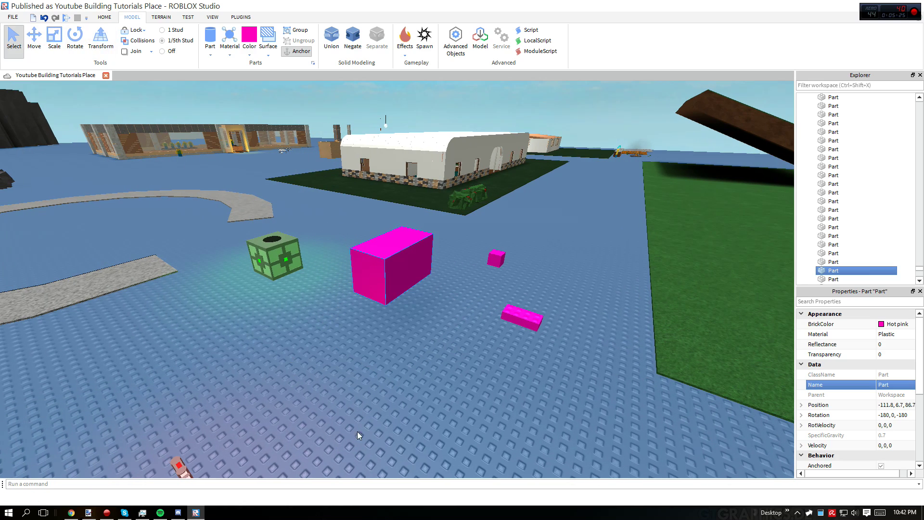
Clear the selection of the raised pink block and return from Transform to the Select tool.
key(s)
right_drag(384, 264, 298, 246)
key(d)
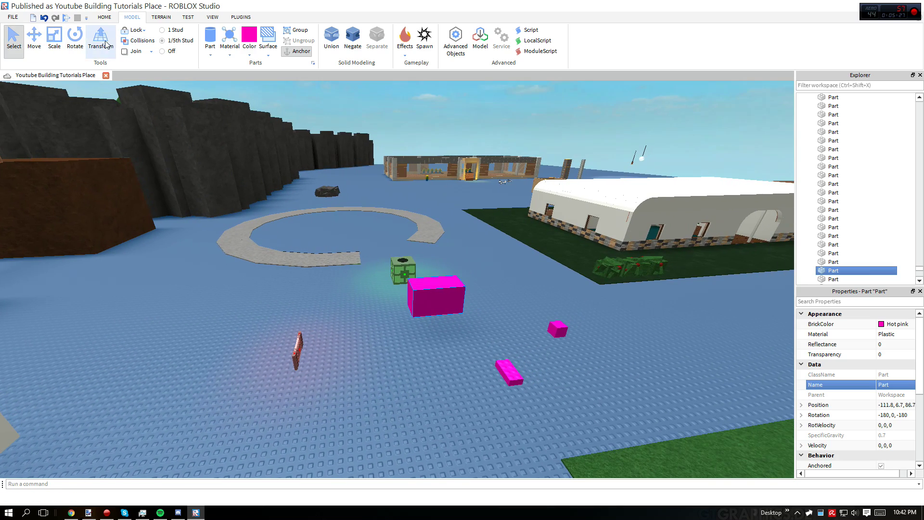
click(101, 42)
click(350, 296)
key(w)
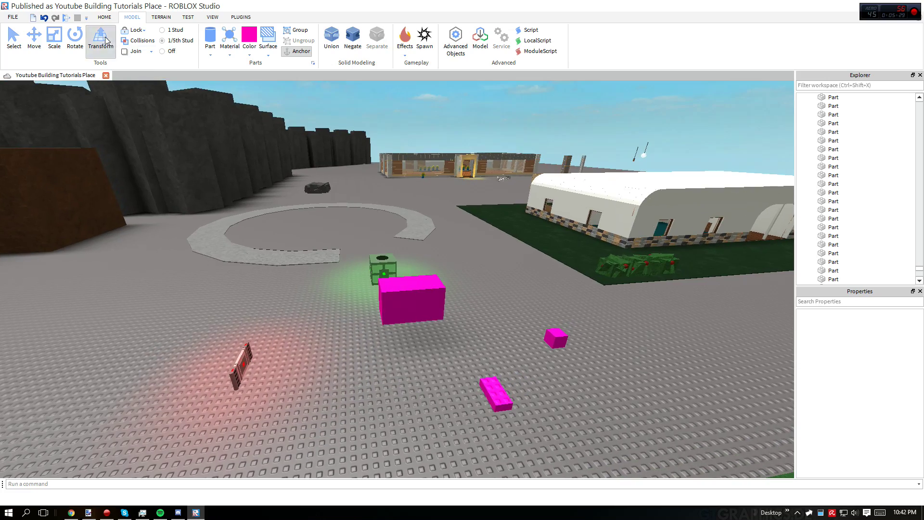
click(14, 40)
right_drag(284, 226, 432, 276)
key(a)
key(w)
click(452, 283)
click(343, 299)
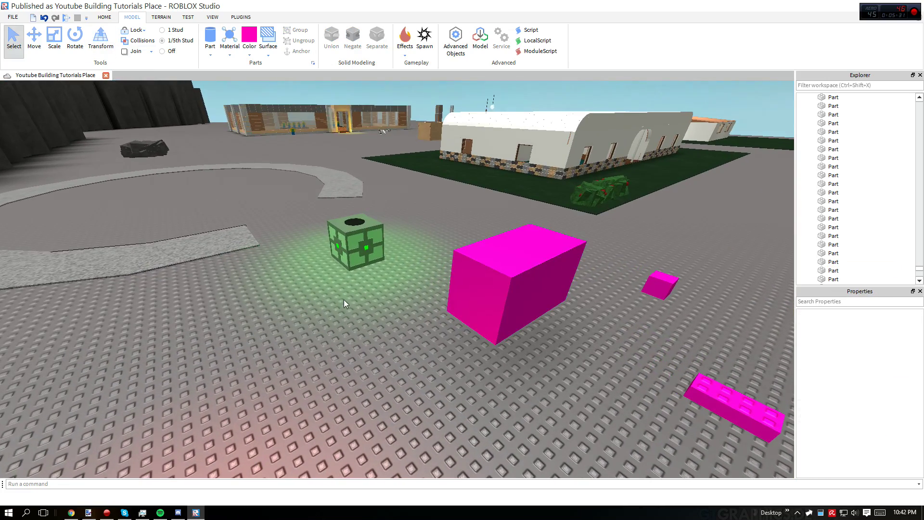
right_drag(344, 299, 344, 299)
key(w)
key(a)
key(s)
key(d)
key(d)
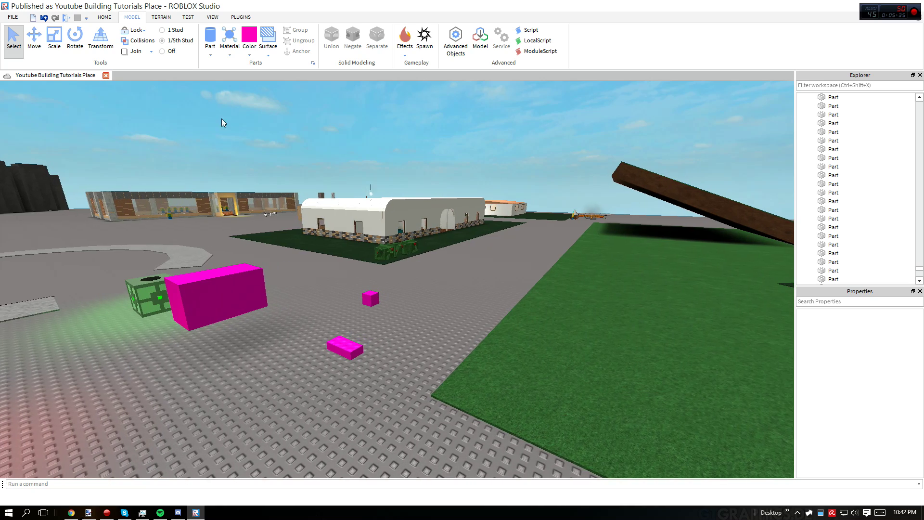
key(a)
key(d)
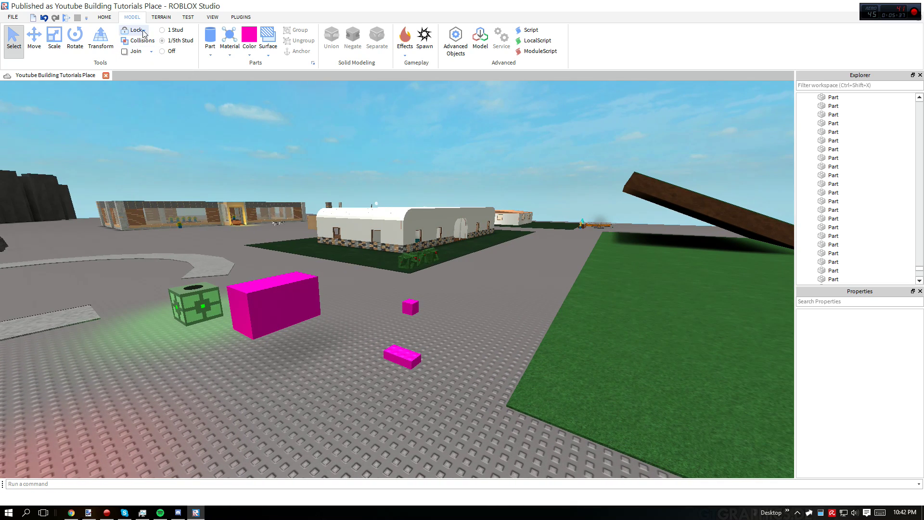
Try the Lock tool over the raised pink block and leave the tool again.
key(w)
right_drag(317, 271, 357, 254)
key(d)
key(d)
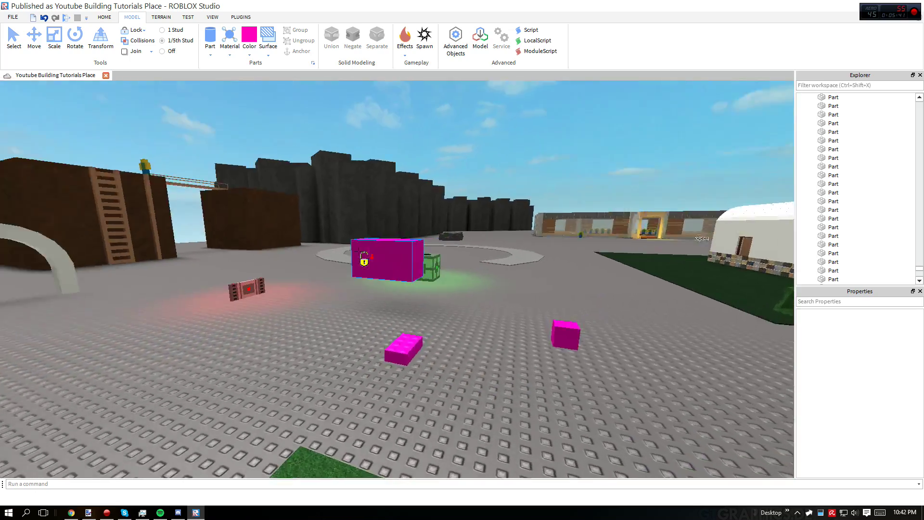
right_drag(431, 265, 439, 273)
key(w)
key(s)
key(d)
key(w)
right_drag(402, 368, 356, 269)
key(s)
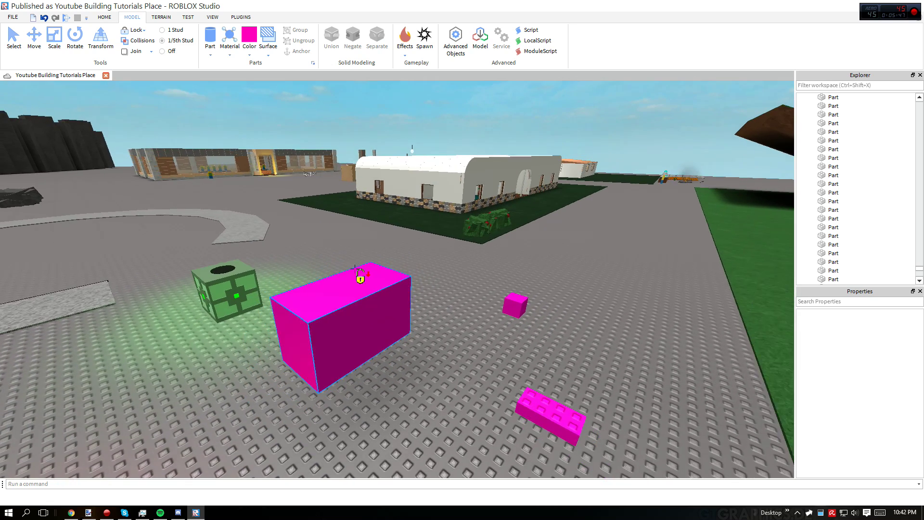
key(s)
click(135, 32)
Shift the flat studded pink part along the baseplate with the Move tool, first with snapping Off and then in 1 Stud increments.
key(w)
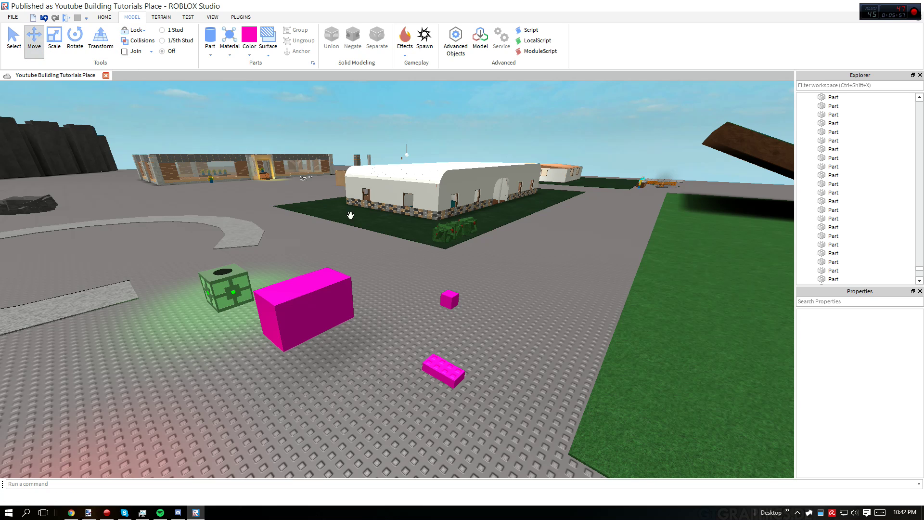
click(455, 377)
right_drag(456, 376, 448, 400)
scroll(452, 337, up, 3)
drag(468, 324, 521, 303)
key(d)
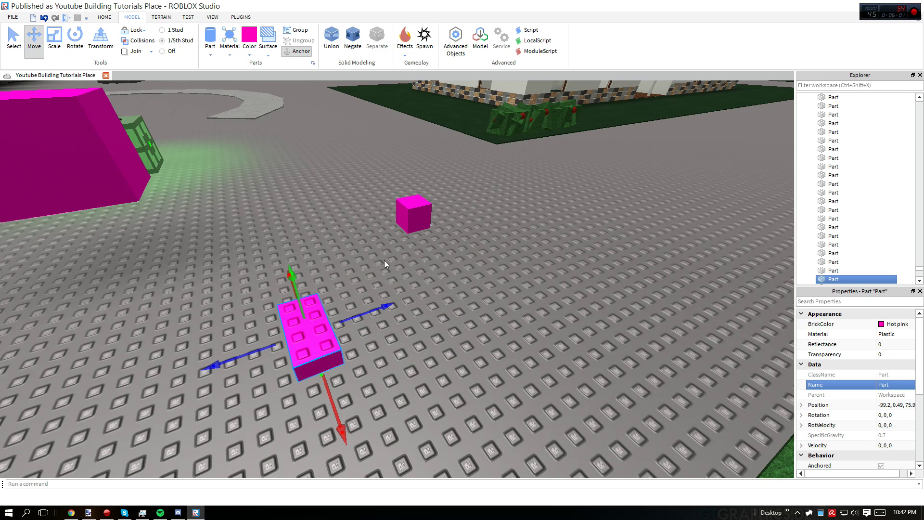
drag(382, 301, 417, 289)
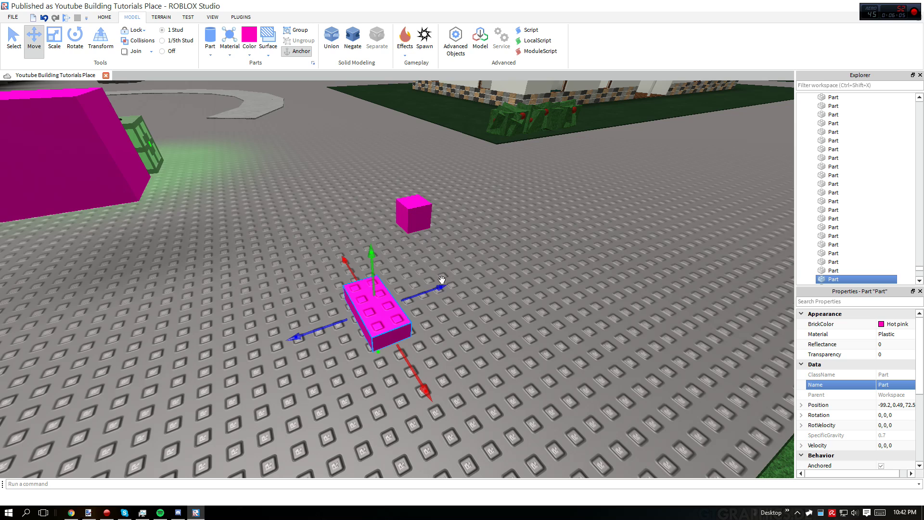
drag(442, 279, 517, 256)
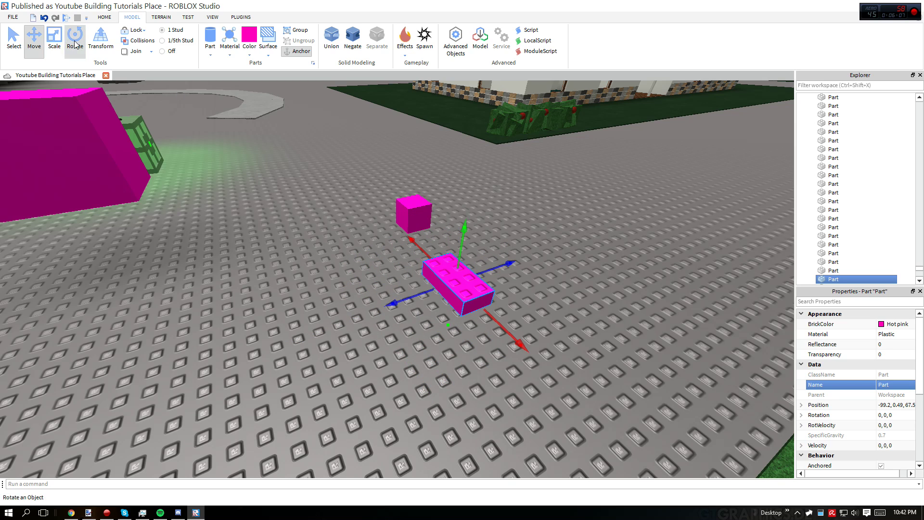
Rotate the flat studded pink part to 0, 0, -90 and shorten it with the Scale tool.
drag(465, 213, 468, 246)
drag(476, 344, 477, 344)
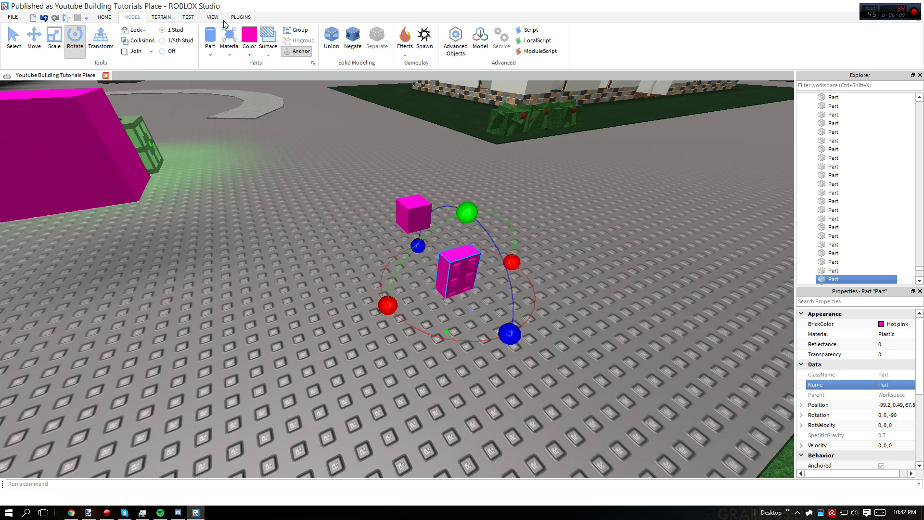
click(54, 38)
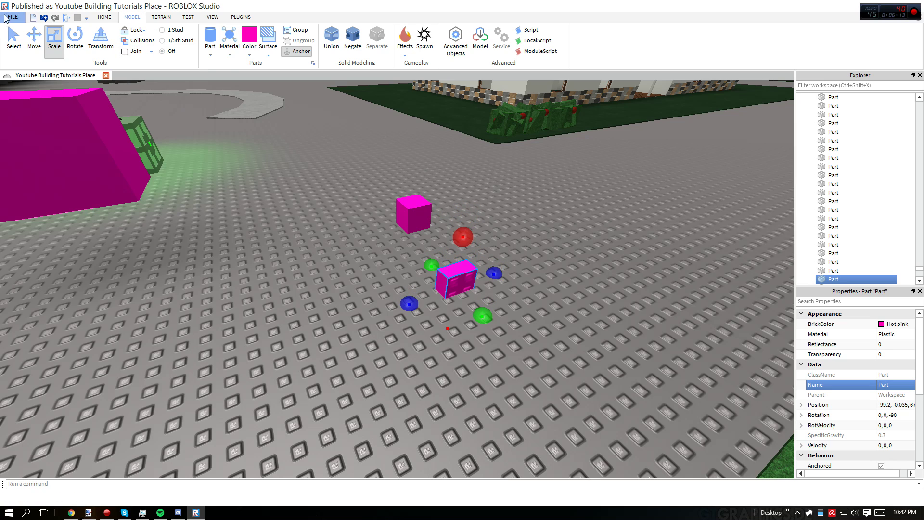
Tilt the shortened pink part freely with the Rotate tool and deselect it.
click(76, 39)
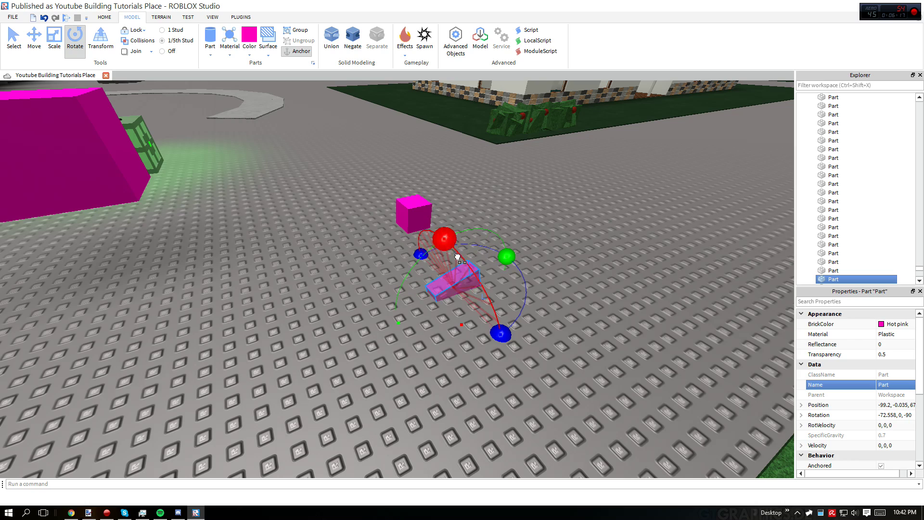
click(420, 249)
click(453, 288)
click(492, 260)
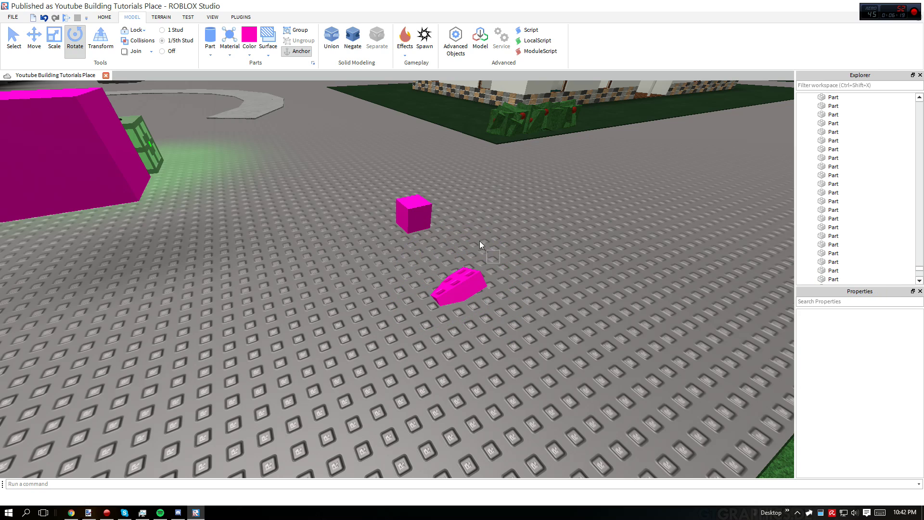
click(460, 285)
click(490, 226)
Apply the Wood material to the small pink cube and focus the view on it.
right_drag(490, 225, 534, 182)
key(s)
key(d)
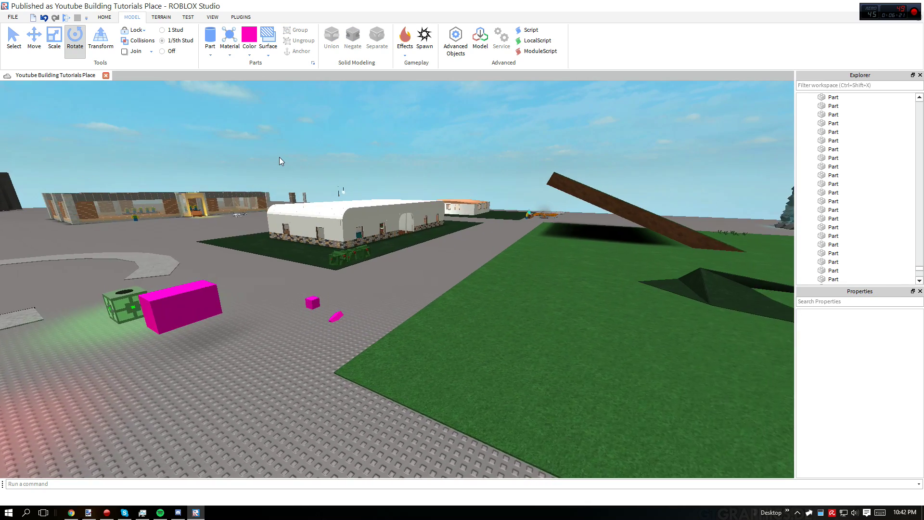
key(w)
right_drag(280, 99, 265, 80)
key(w)
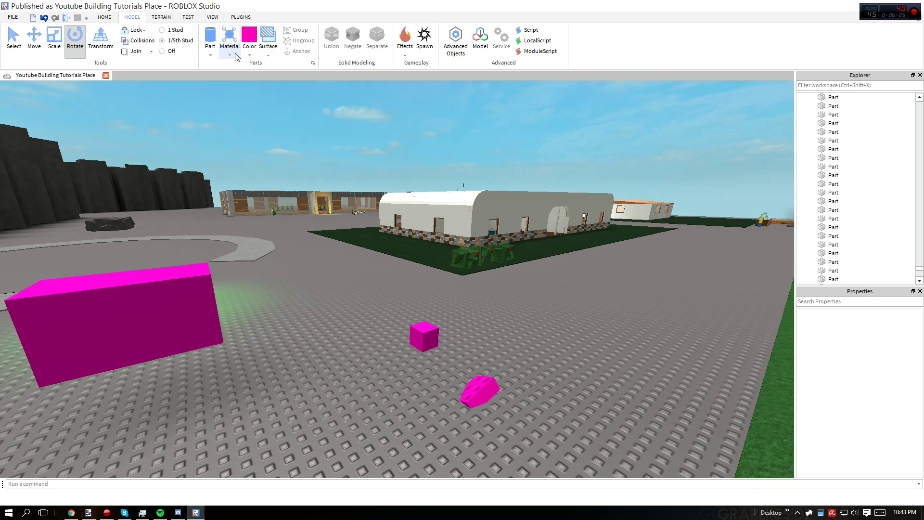
click(230, 55)
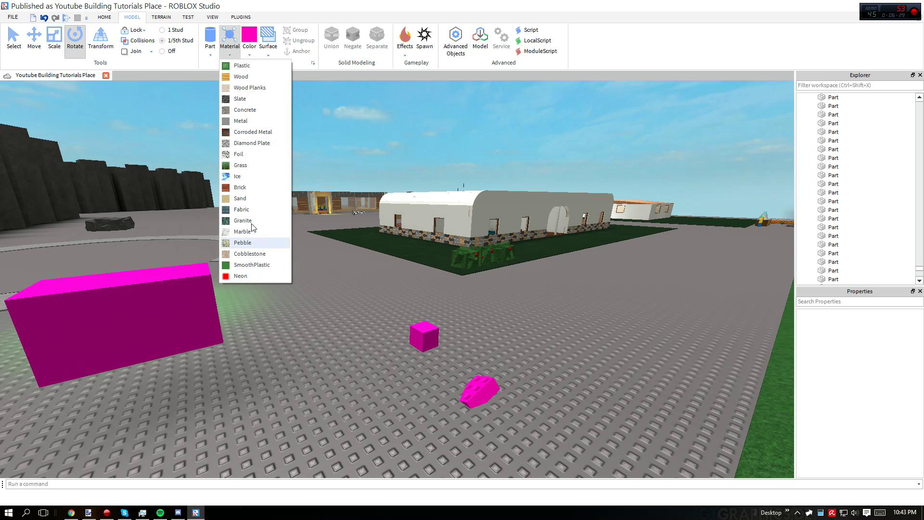
click(252, 81)
click(423, 336)
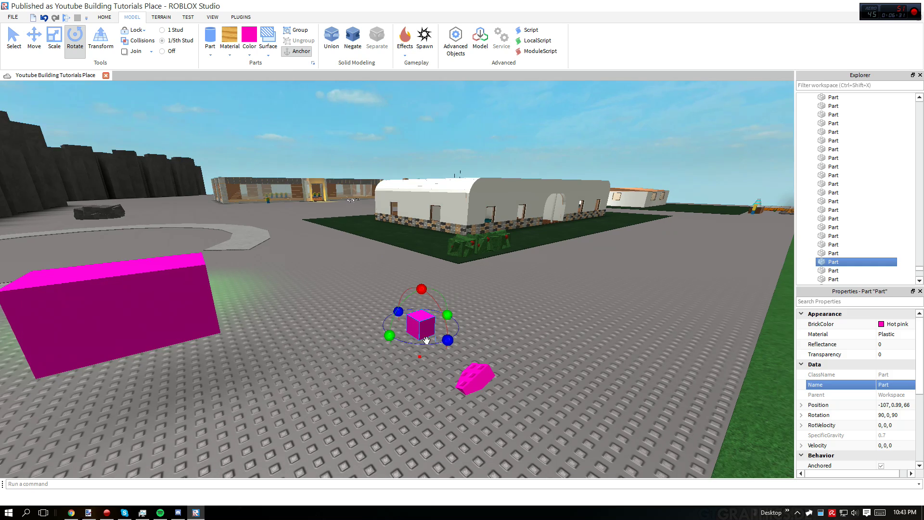
key(f)
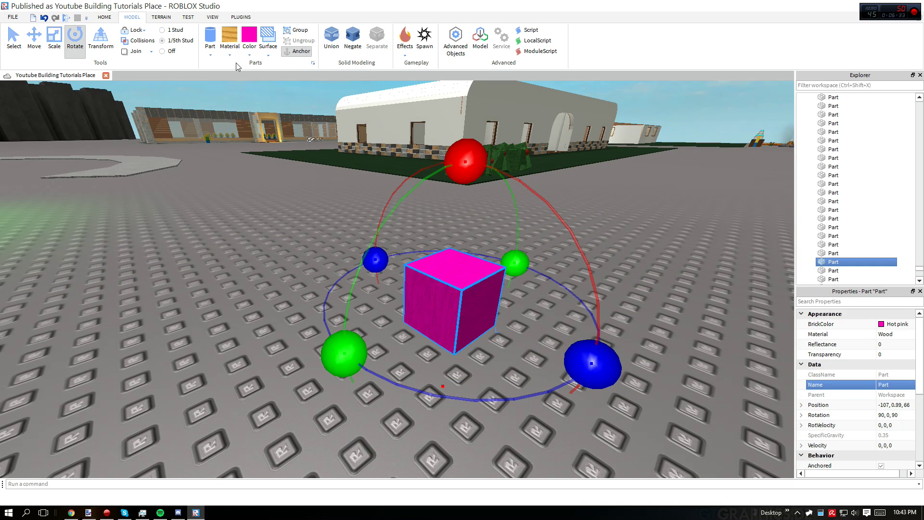
Change the small pink cube's material to Neon and deselect the cube.
click(230, 54)
click(293, 278)
click(232, 56)
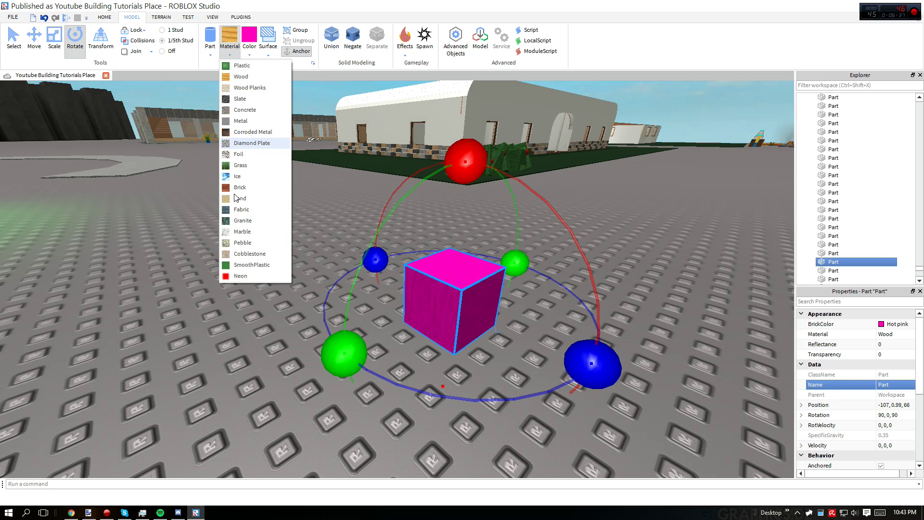
click(241, 275)
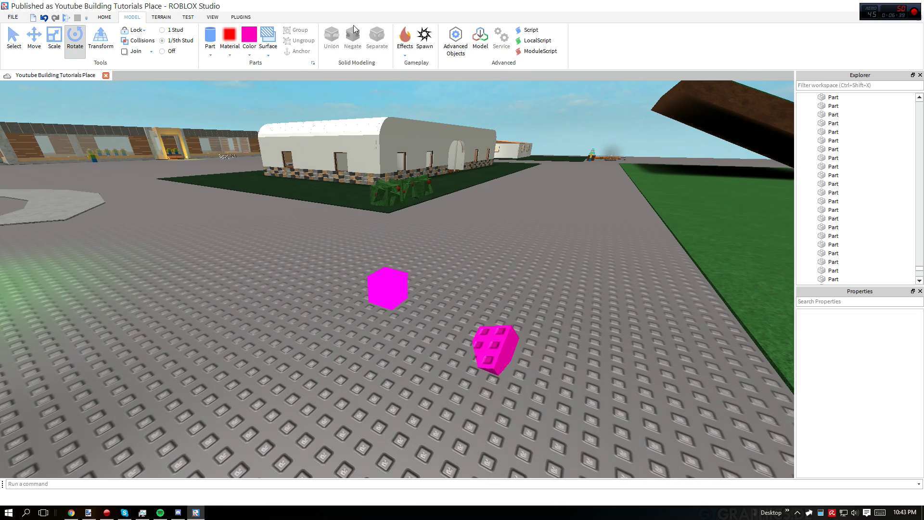
right_drag(354, 30, 120, 20)
key(d)
key(s)
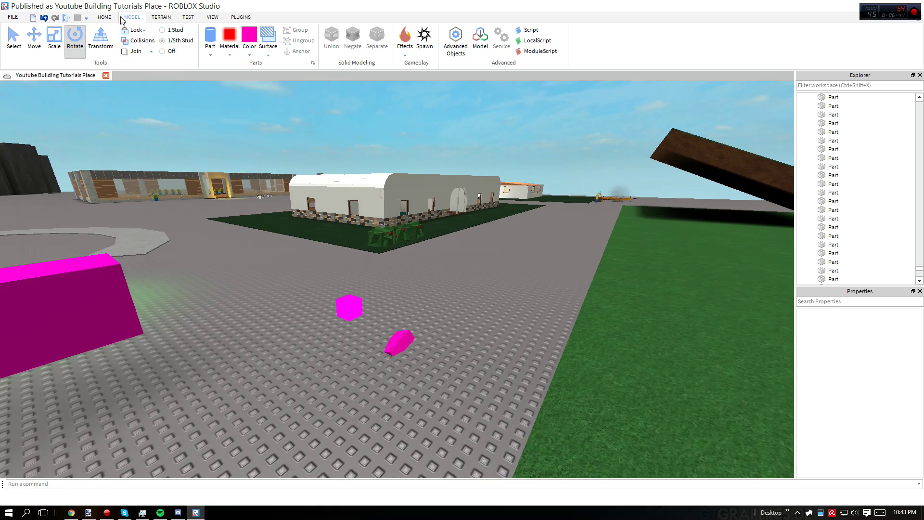
Play-test the place by walking the character up to the neon pink cube, and stop the test.
click(111, 17)
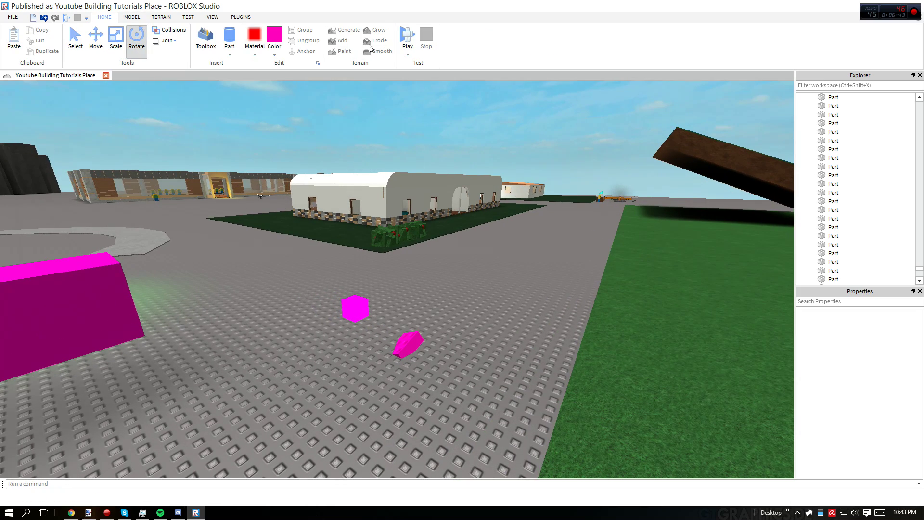
click(407, 34)
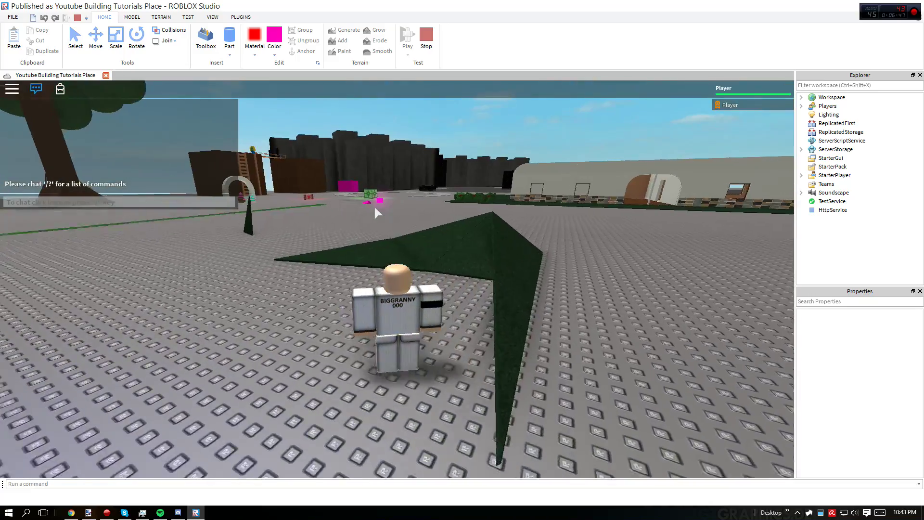
key(w)
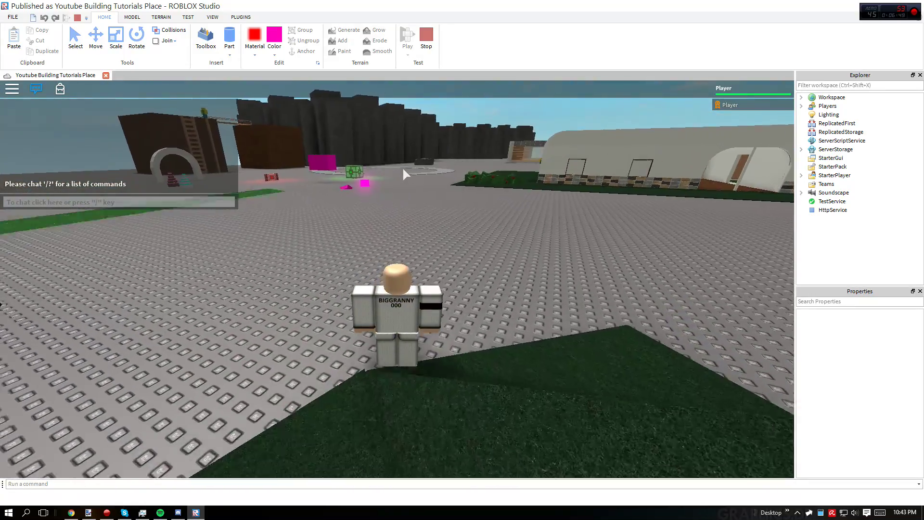
key(w)
key(w)
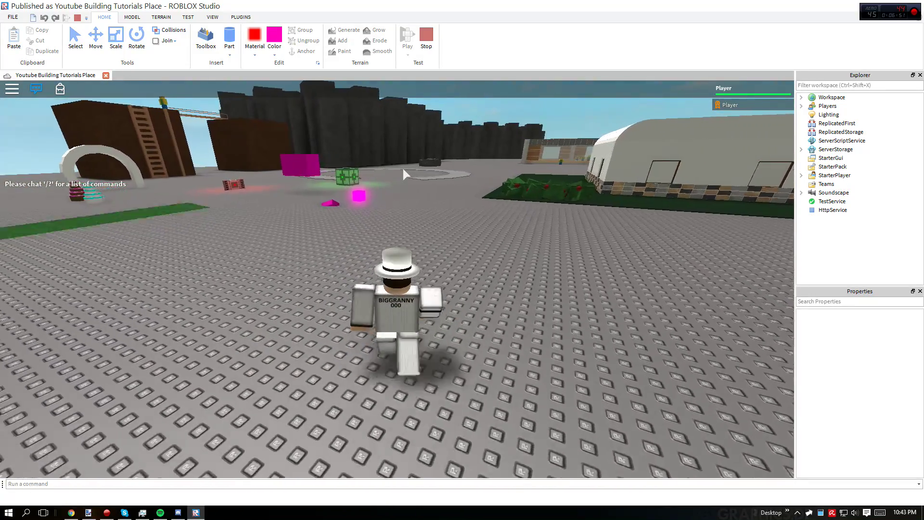
key(w)
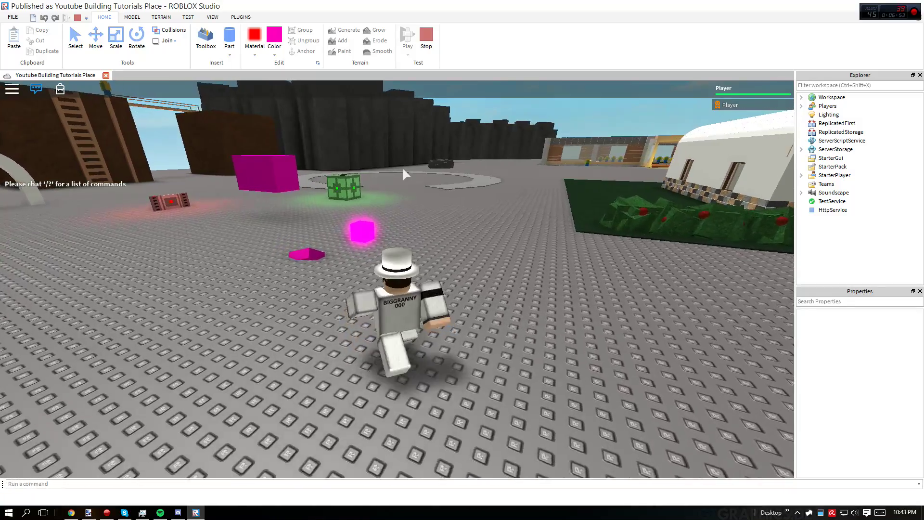
right_drag(403, 169, 405, 174)
key(a)
right_drag(481, 198, 478, 202)
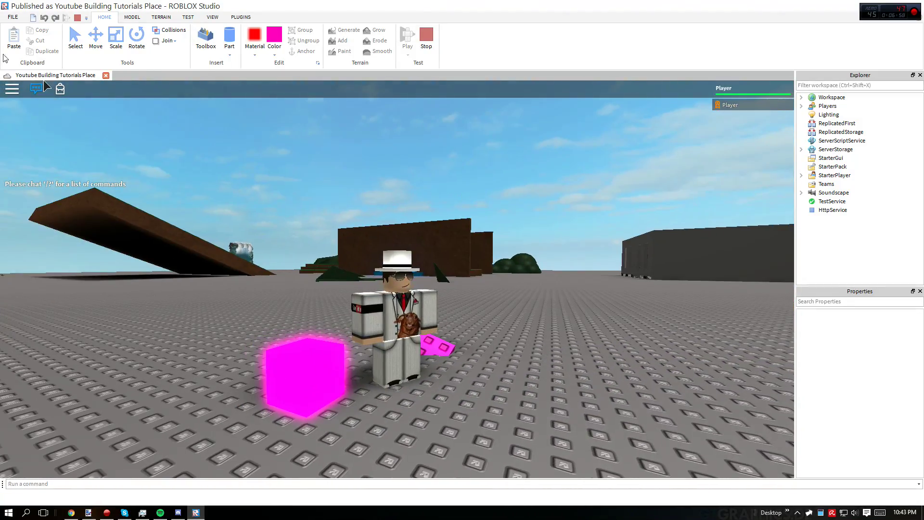
click(75, 19)
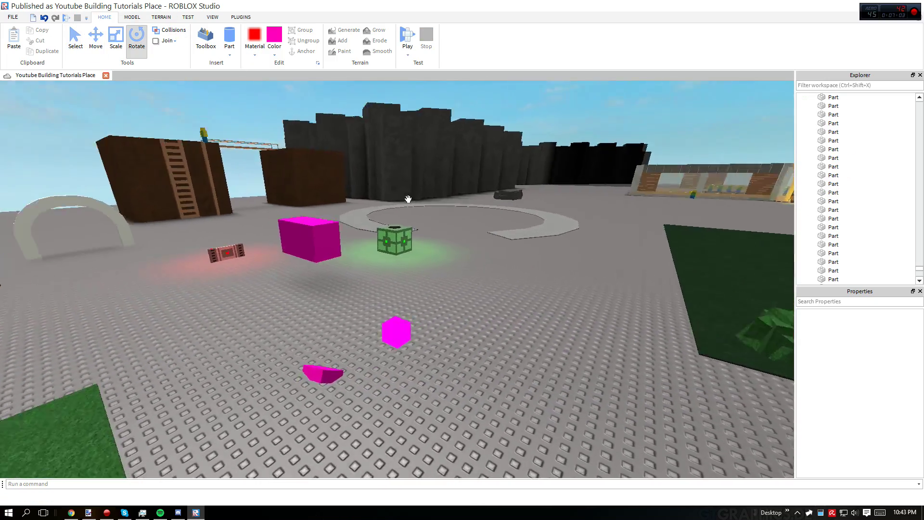
Bring back the Model tools, select the large pink block and lower it to the baseplate beside the green box.
key(d)
right_drag(408, 199, 408, 199)
click(128, 18)
right_drag(287, 139, 329, 258)
click(330, 257)
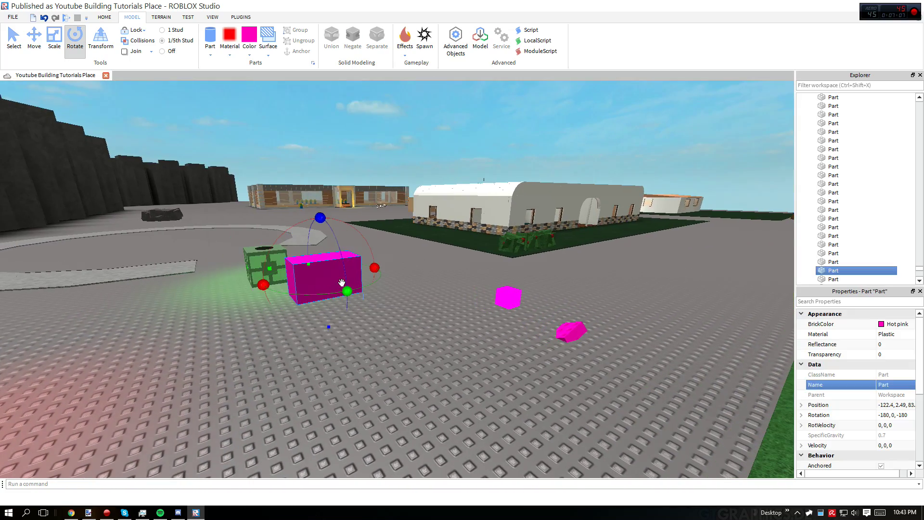
Move the large pink block away from the green box to the open baseplate area near the small pink cube.
key(s)
click(461, 330)
key(w)
right_drag(462, 325, 457, 296)
key(ctrl+2)
click(380, 313)
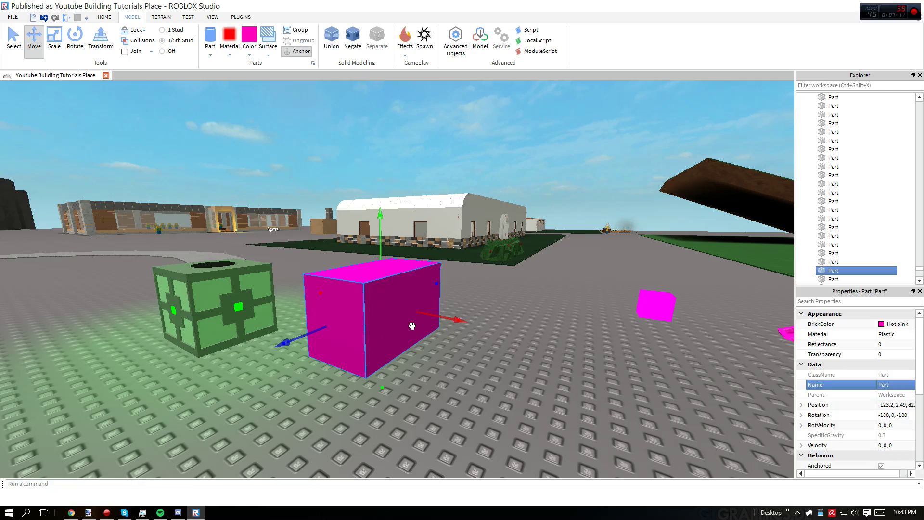
drag(454, 323, 521, 355)
right_drag(521, 355, 520, 323)
click(521, 327)
key(d)
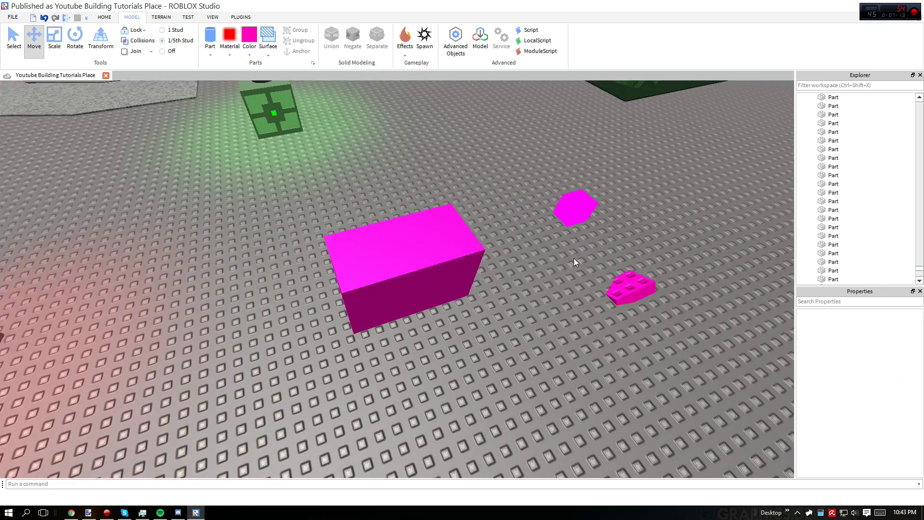
Select the small neon pink cube and move it onto the large pink block.
click(503, 202)
key(s)
key(a)
drag(511, 201, 370, 236)
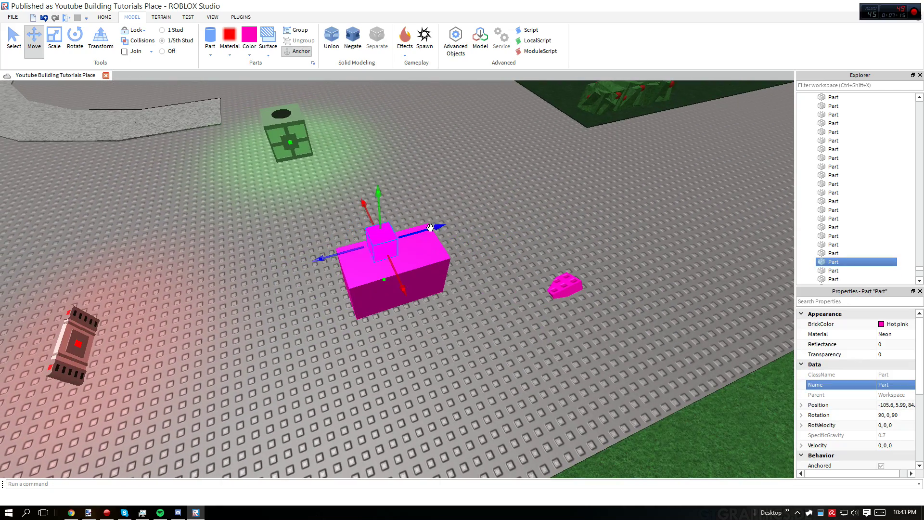
click(466, 223)
Adjust the neon cube's height and sideways position so it sits partly embedded in the block's upper side edge.
key(w)
click(357, 215)
key(w)
right_drag(357, 215, 435, 174)
key(s)
drag(420, 204, 409, 147)
key(s)
key(a)
drag(470, 202, 469, 261)
key(w)
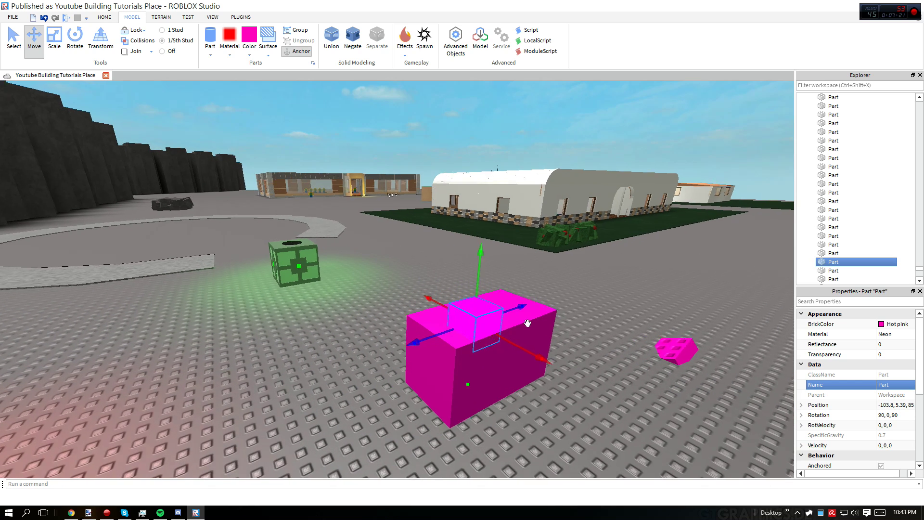
drag(561, 373, 582, 385)
Select the large pink block together with the neon cube, union them into one object, and deselect it.
click(634, 330)
key(w)
right_drag(633, 334, 633, 334)
key(a)
key(w)
click(395, 251)
ctrl+click(400, 264)
key(s)
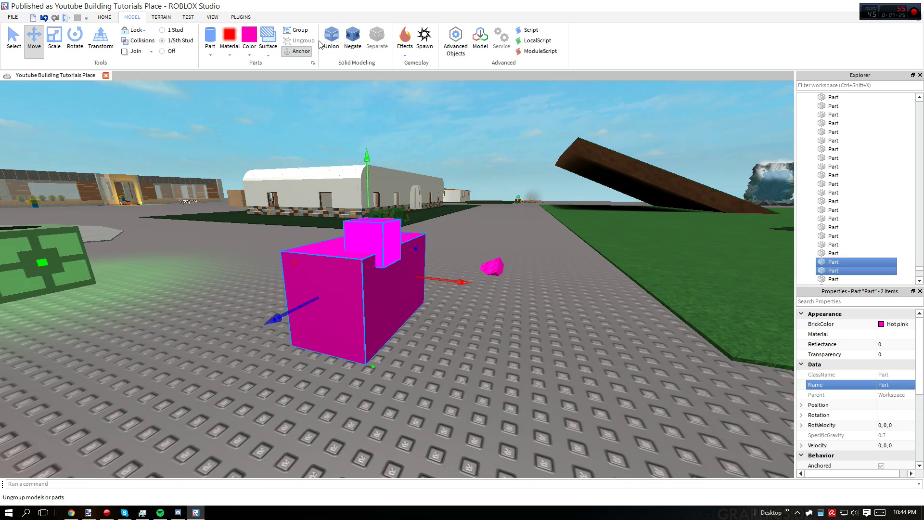
click(329, 42)
click(581, 356)
Select the union and toggle its UsePartColor property on and back off.
key(w)
right_drag(578, 354, 578, 351)
key(s)
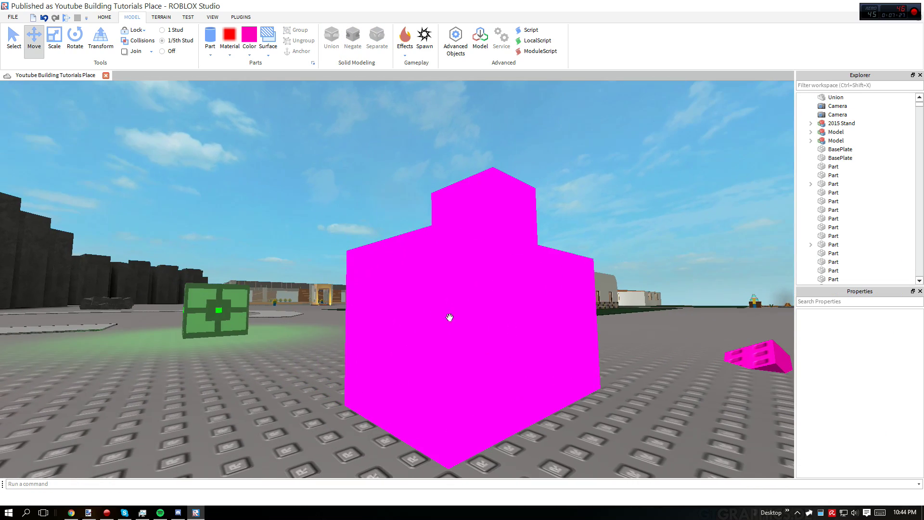
click(489, 303)
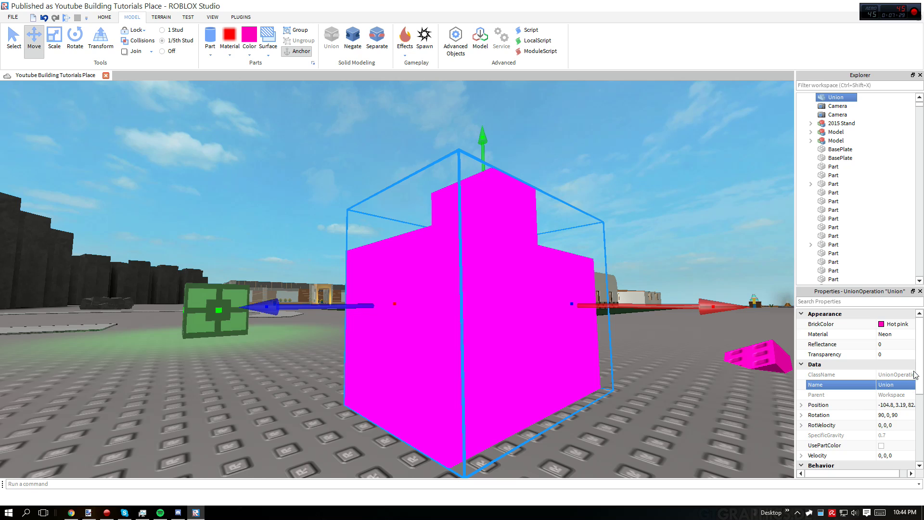
drag(919, 379, 920, 384)
click(882, 425)
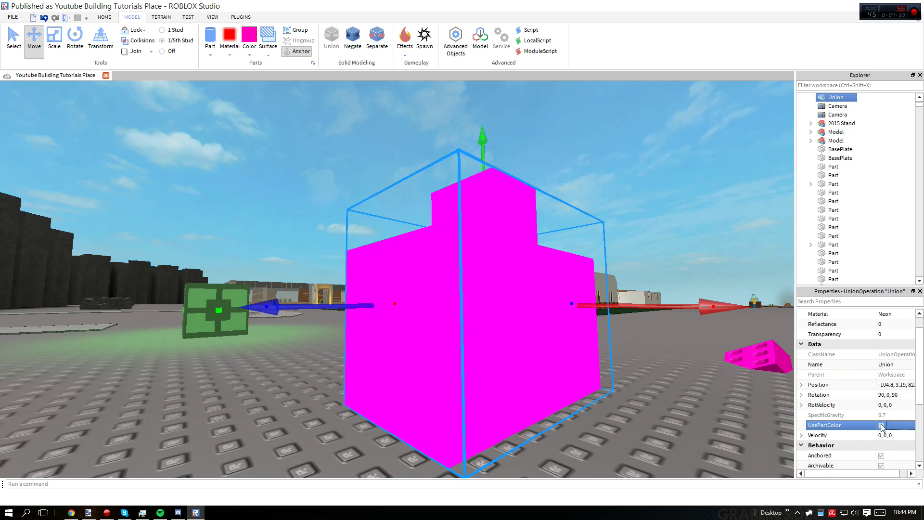
click(881, 425)
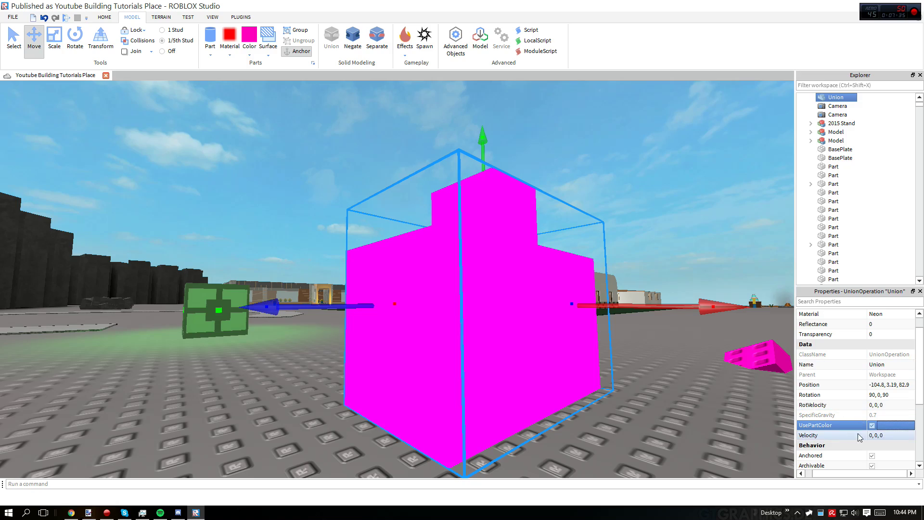
scroll(684, 346, up, 3)
right_drag(684, 346, 668, 369)
scroll(668, 369, down, 8)
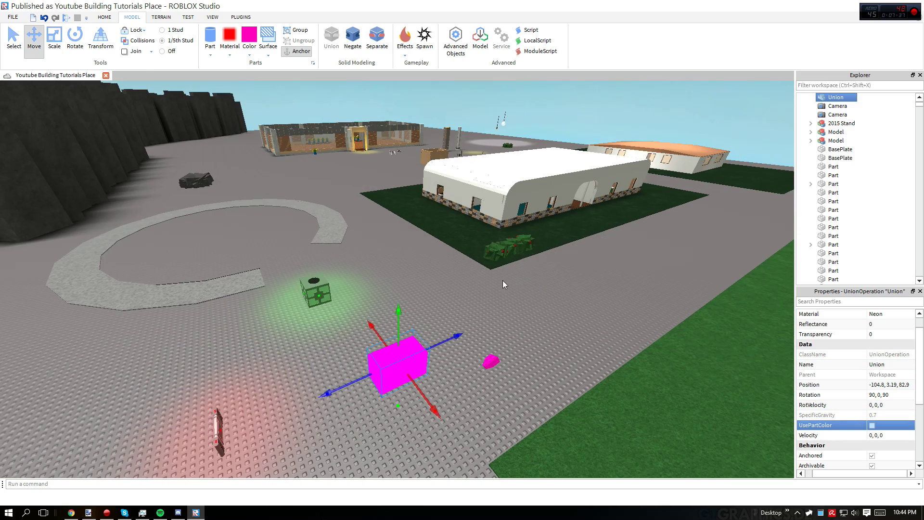
click(502, 280)
Separate the pink union into its original block and cube, and clear the selection.
scroll(470, 321, up, 1)
scroll(470, 321, up, 4)
click(431, 313)
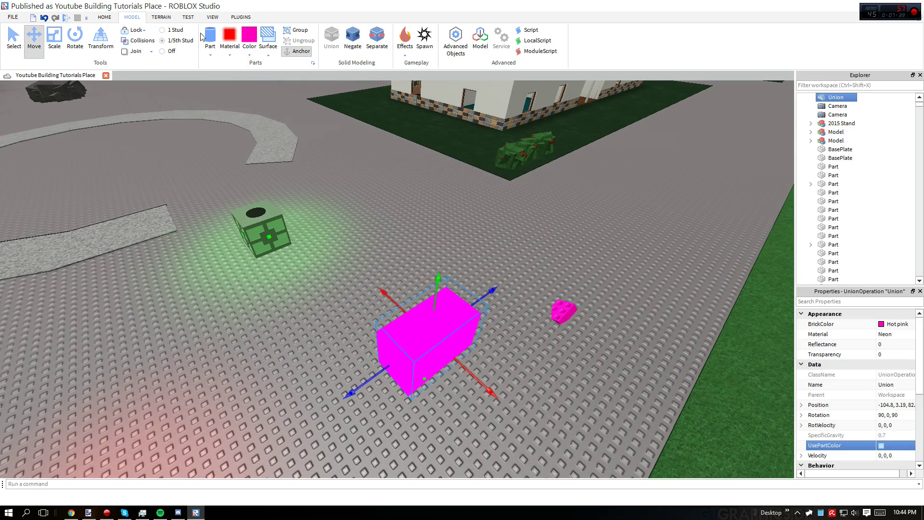
key(w)
key(d)
click(379, 44)
click(400, 263)
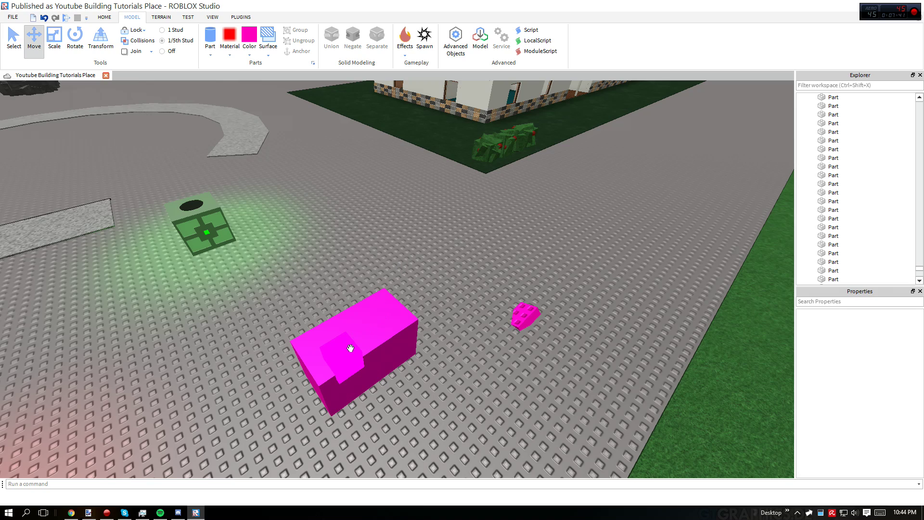
Move the neon cube to the far end of the large block's top face and negate it.
drag(350, 347, 387, 306)
scroll(387, 306, up, 2)
right_drag(387, 306, 448, 241)
click(352, 41)
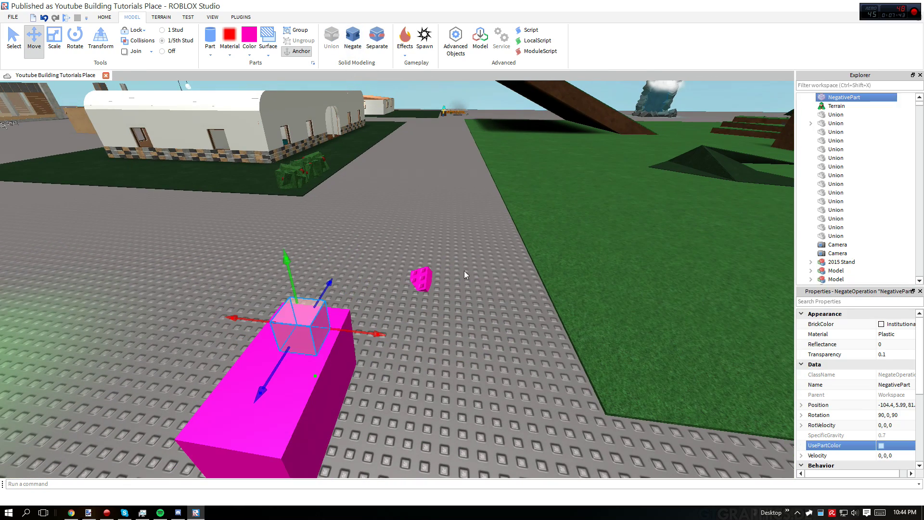
Union the large pink block with the negated cube to cut a recess in its top, and inspect the cut.
right_drag(465, 275, 445, 255)
click(439, 343)
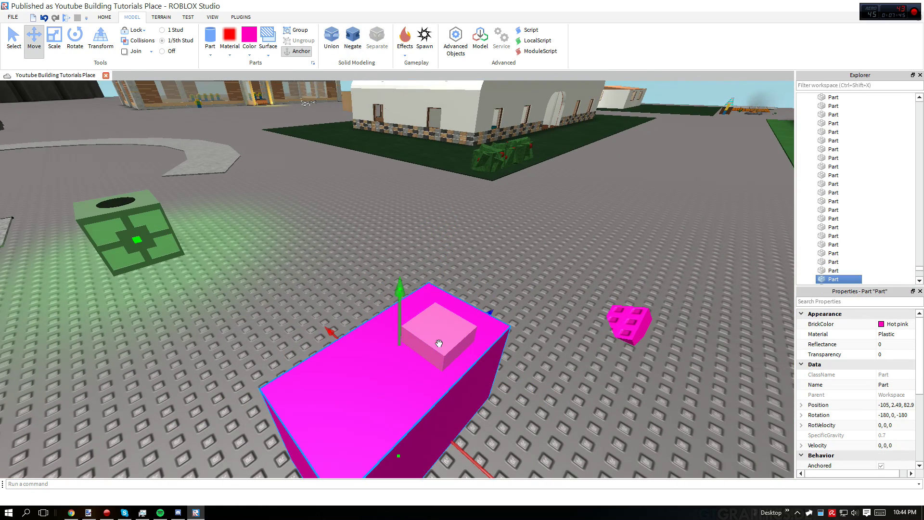
ctrl+click(439, 343)
click(331, 36)
click(548, 316)
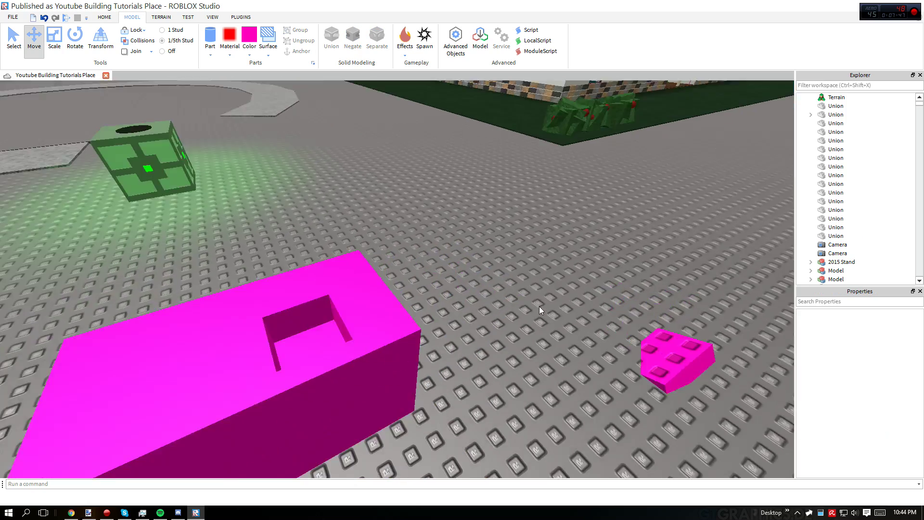
scroll(539, 306, up, 5)
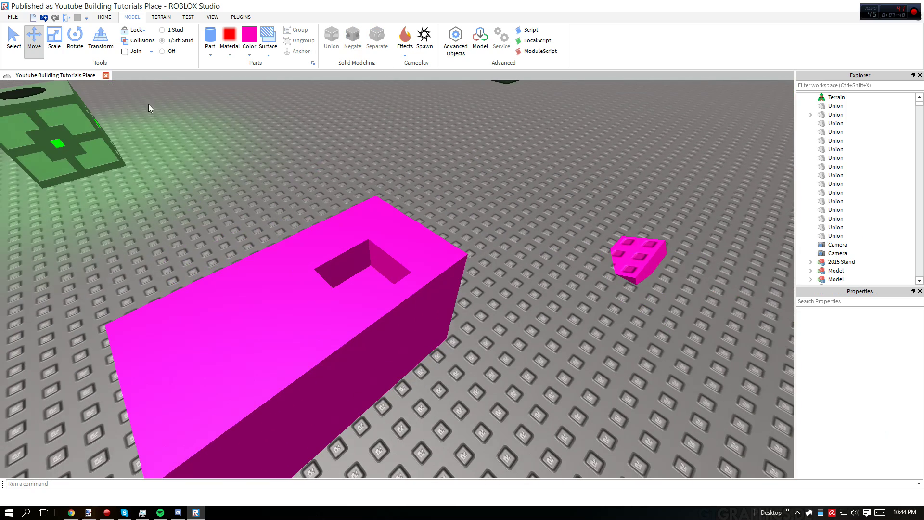
scroll(151, 108, down, 2)
scroll(377, 275, up, 2)
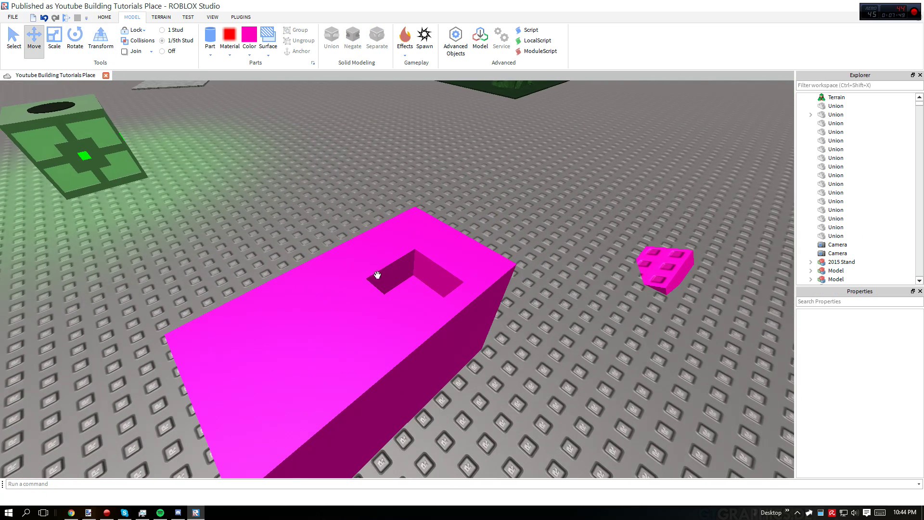
scroll(381, 266, down, 2)
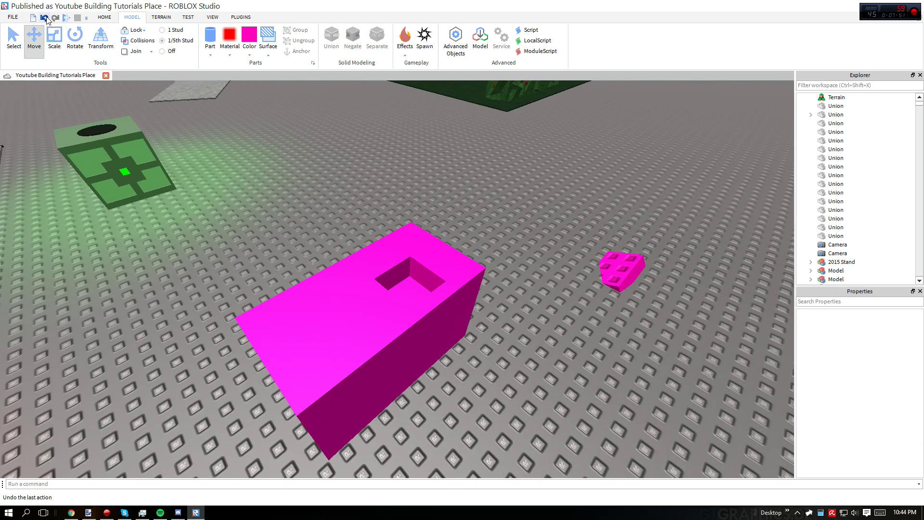
Undo the union and move the negated cube off the block to the baseplate beyond its far end.
click(44, 18)
drag(390, 276, 530, 214)
click(392, 188)
right_drag(389, 189, 390, 189)
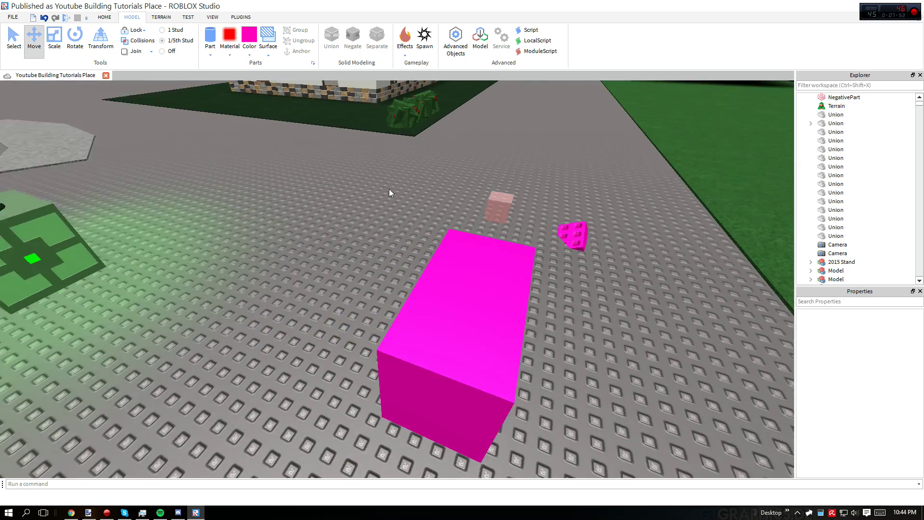
scroll(388, 197, down, 3)
right_drag(384, 227, 382, 229)
scroll(385, 284, up, 2)
Select the large pink block and add a Smoke effect to it.
click(362, 331)
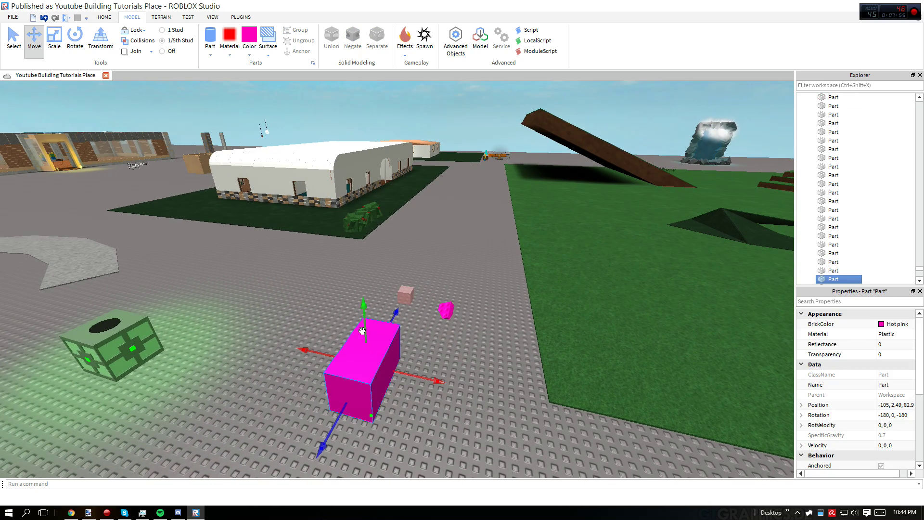
click(404, 56)
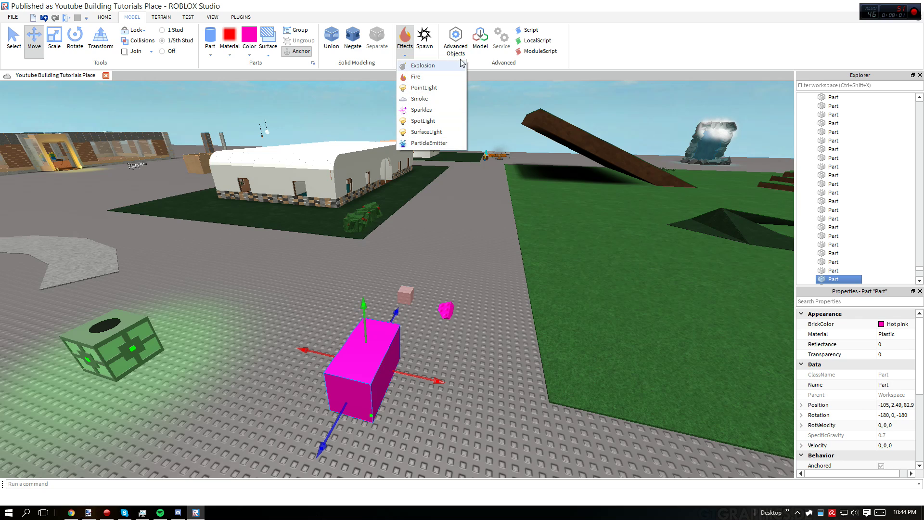
click(447, 99)
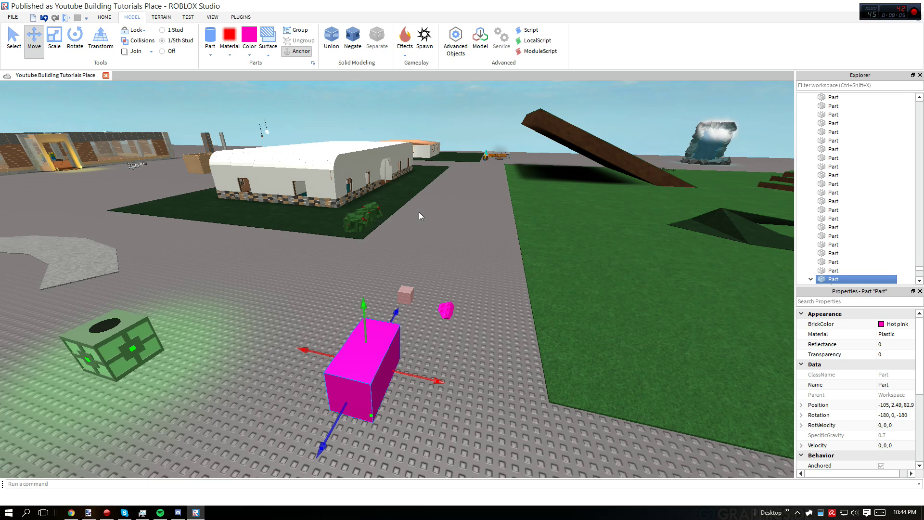
right_drag(418, 212, 386, 219)
key(d)
key(w)
scroll(843, 224, down, 2)
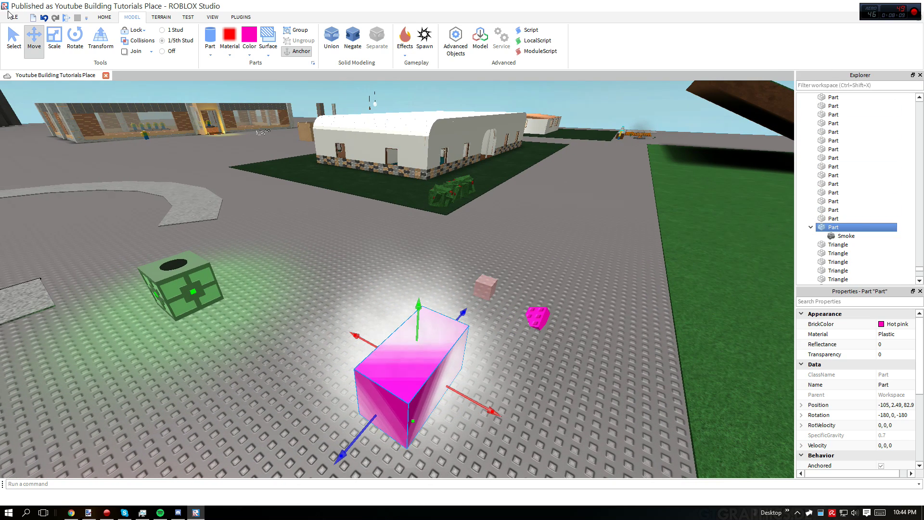
Set the block's Smoke effect to a RiseVelocity of 25 and a Size of 5.
right_drag(506, 339, 491, 357)
key(w)
key(d)
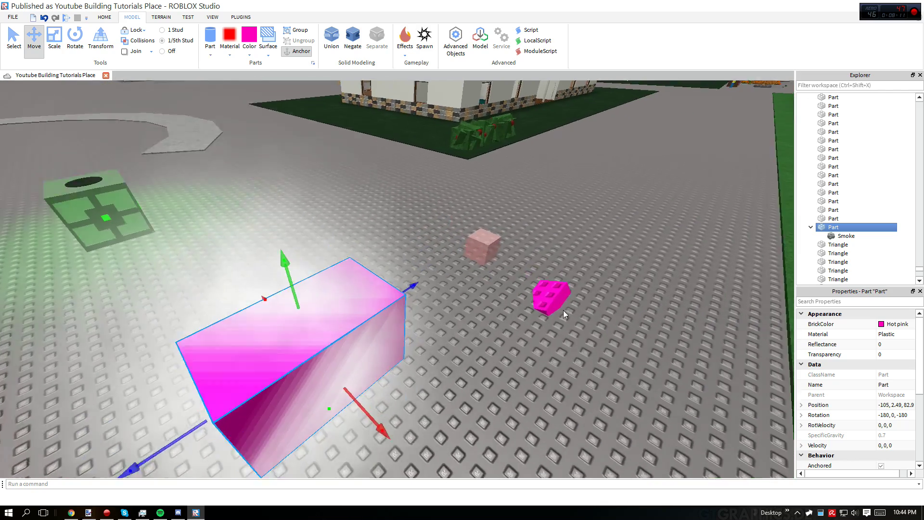
key(a)
click(840, 236)
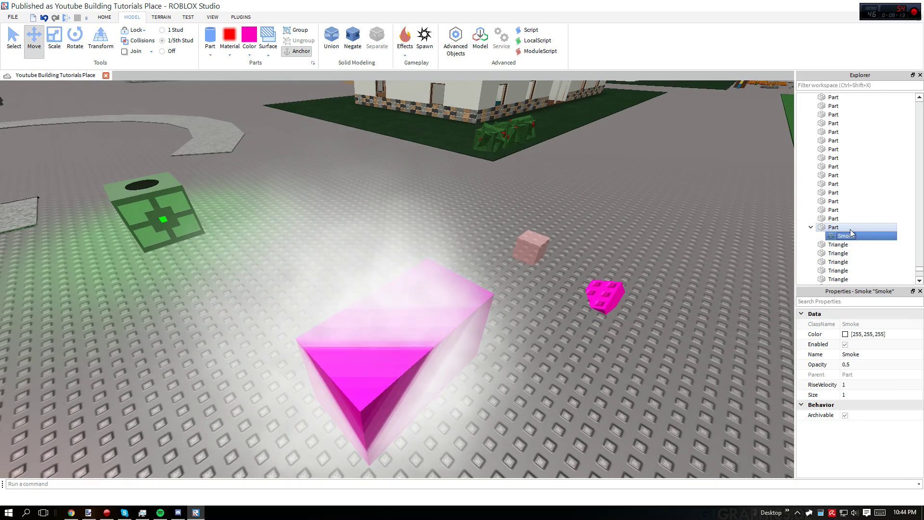
click(810, 226)
click(810, 227)
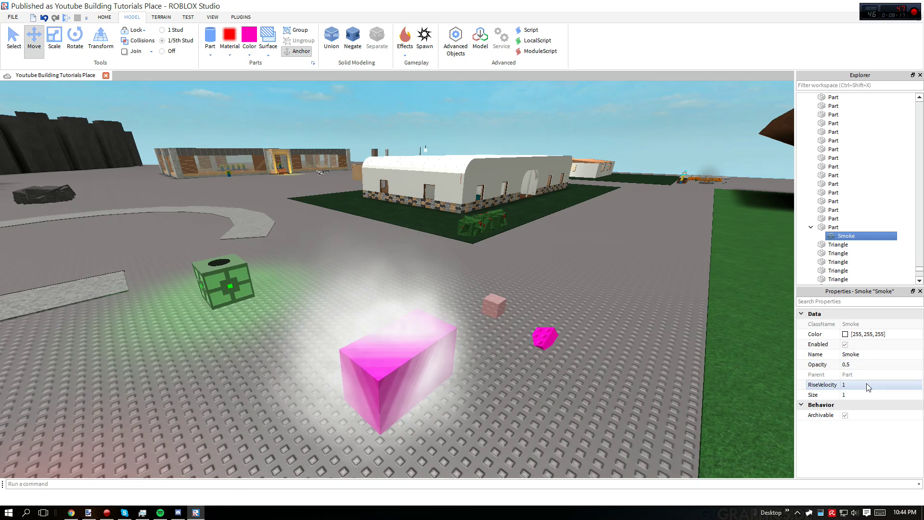
click(867, 384)
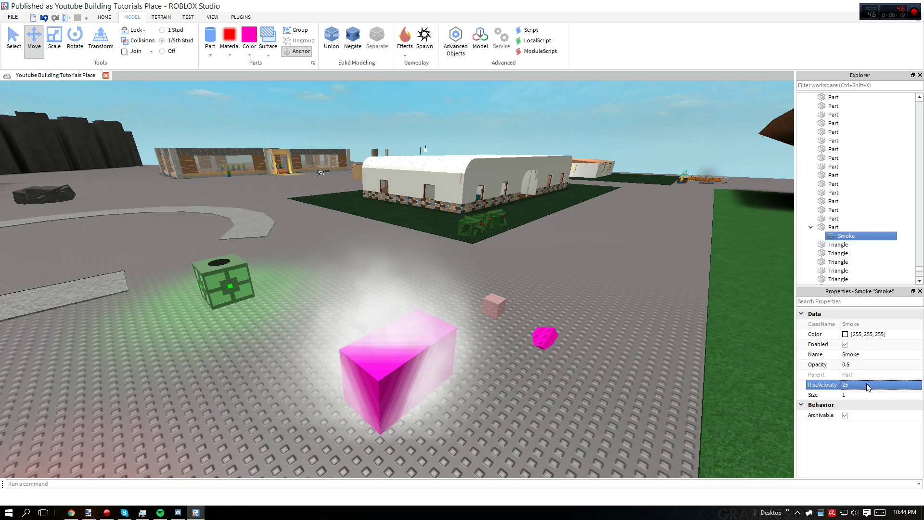
right_drag(712, 336, 708, 322)
scroll(534, 332, down, 3)
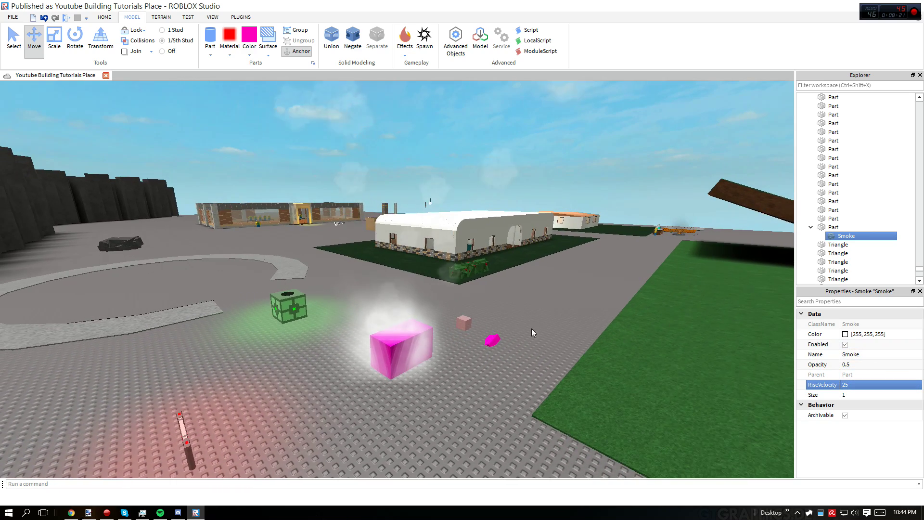
scroll(420, 301, down, 3)
scroll(654, 291, up, 3)
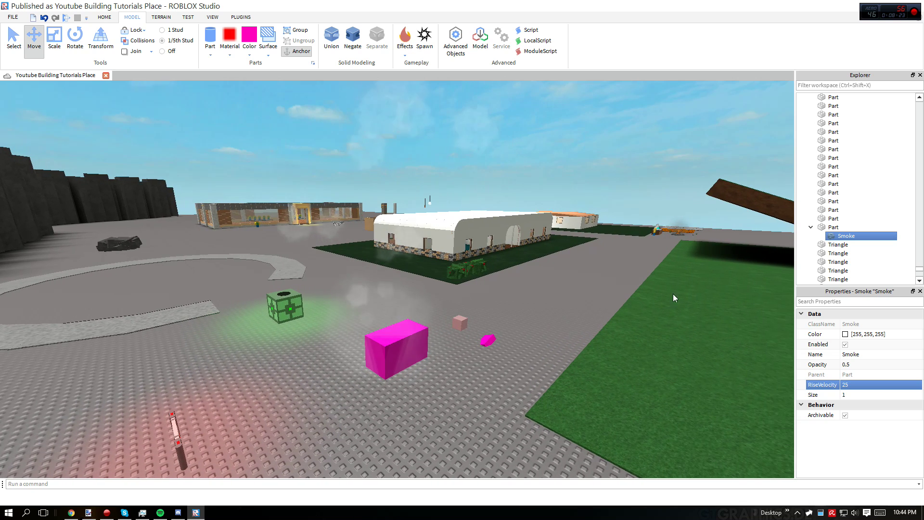
click(851, 395)
text(5)
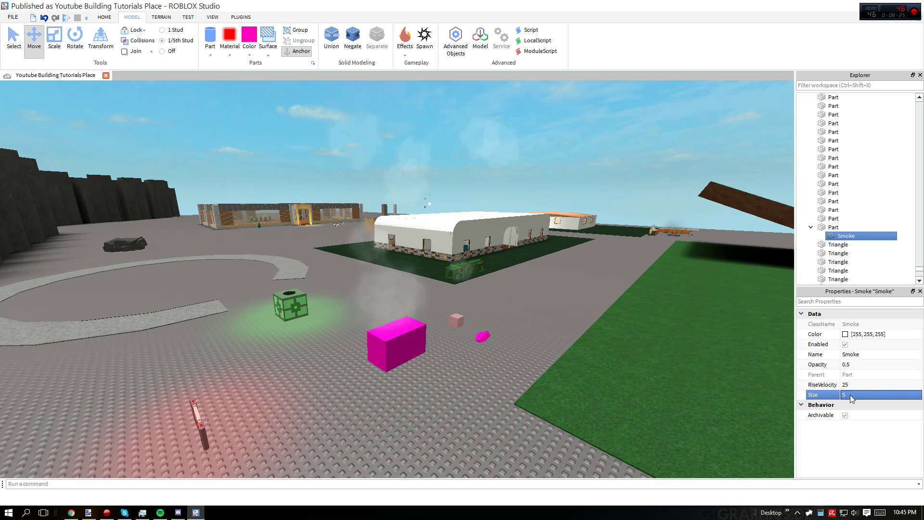
Cut the Smoke effect out of the large pink block.
right_click(846, 235)
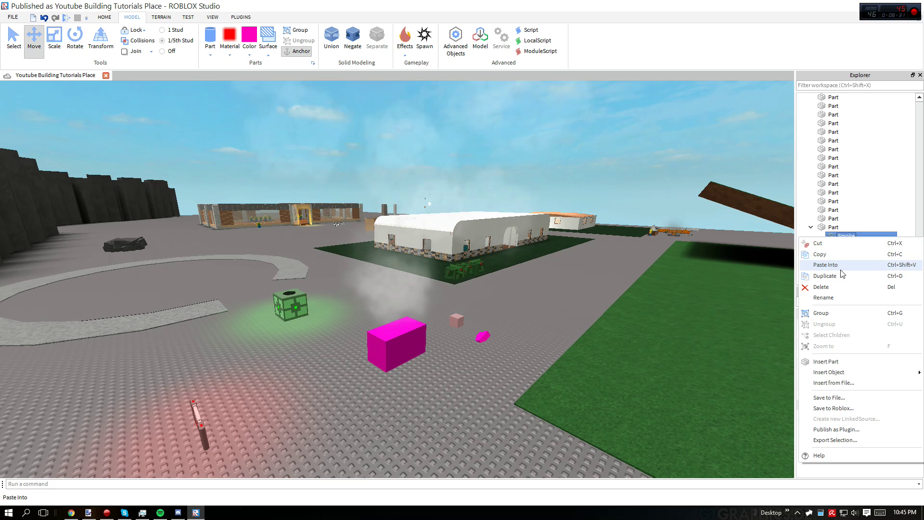
mouse_move(862, 374)
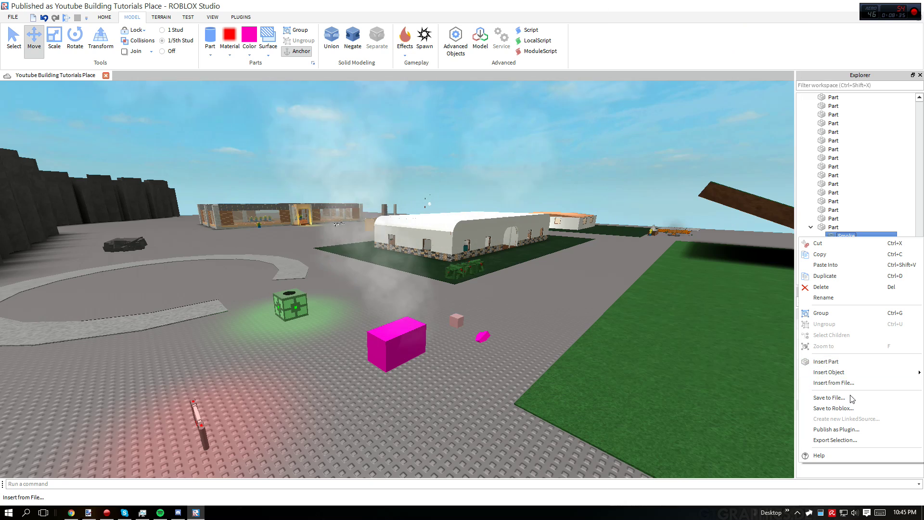
click(818, 243)
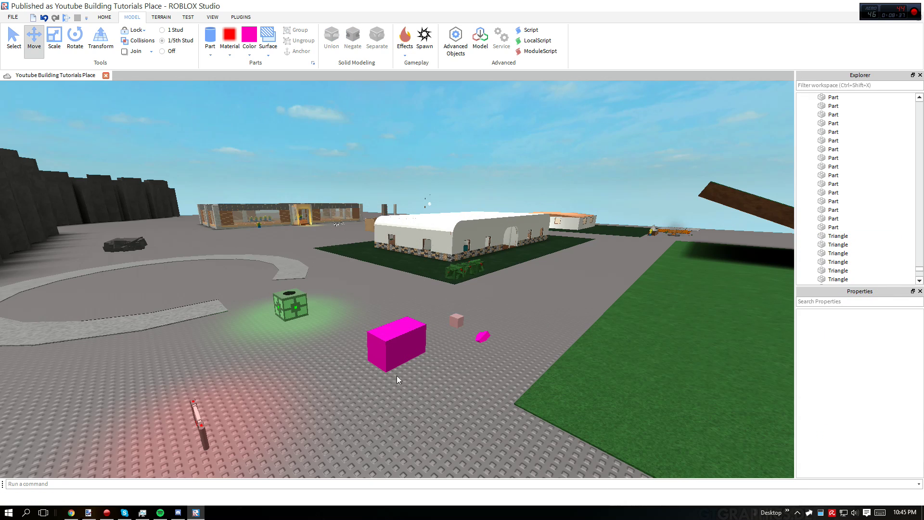
Select the large pink block, look over the effects that can be added to it, and deselect it.
click(403, 326)
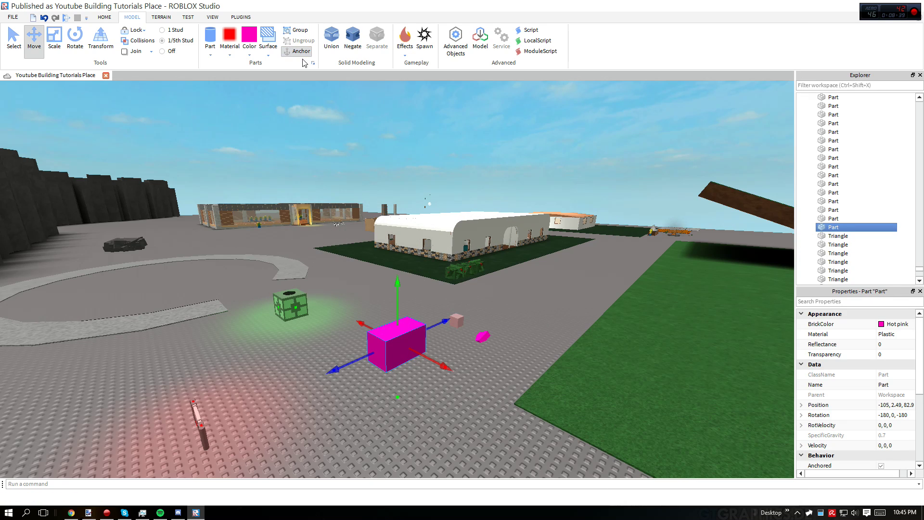
click(408, 52)
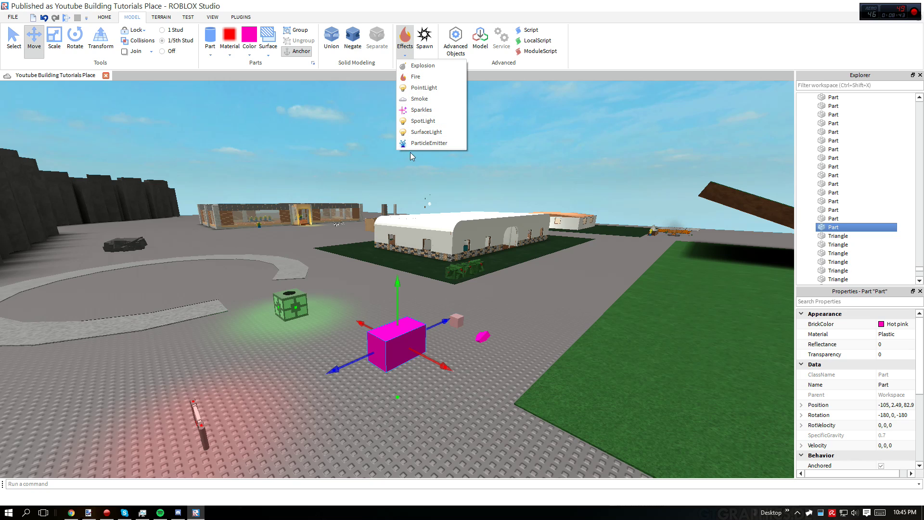
click(406, 57)
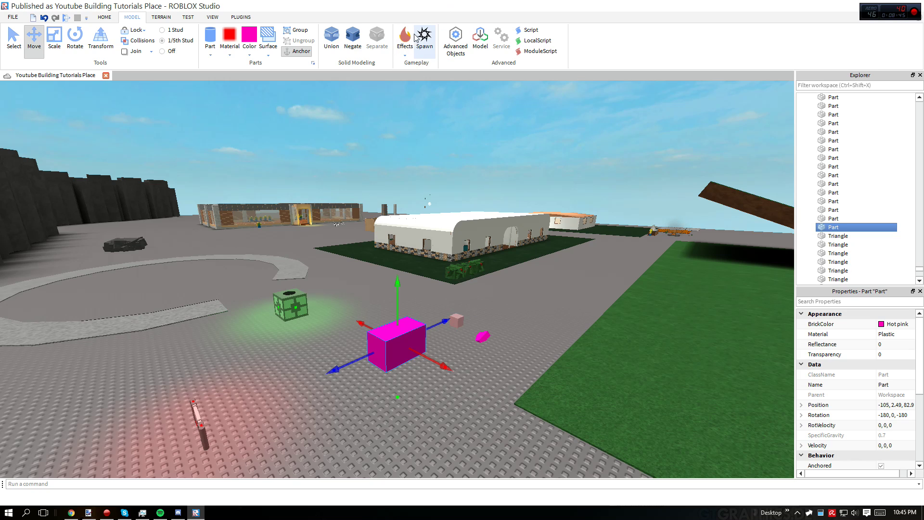
click(525, 299)
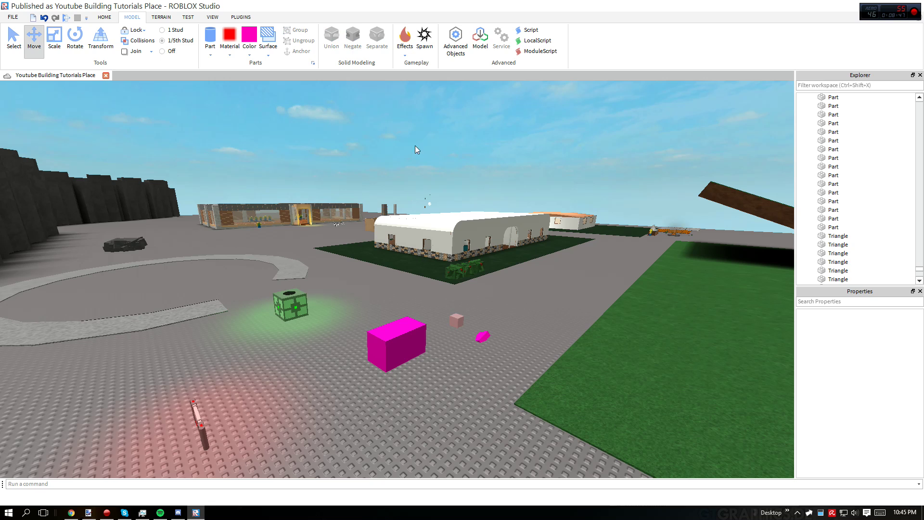
Browse the advanced objects available for the large pink block and check the dialog for opening a Roblox model file.
click(456, 43)
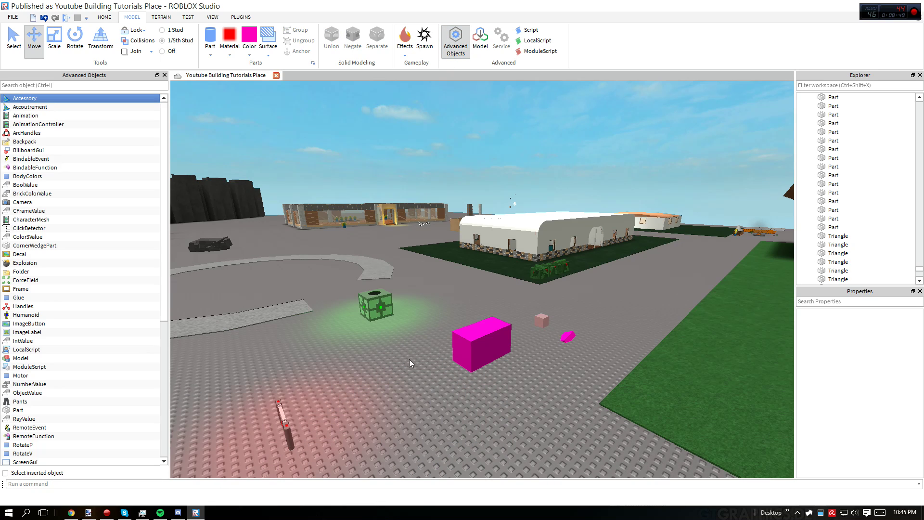
click(487, 353)
click(303, 367)
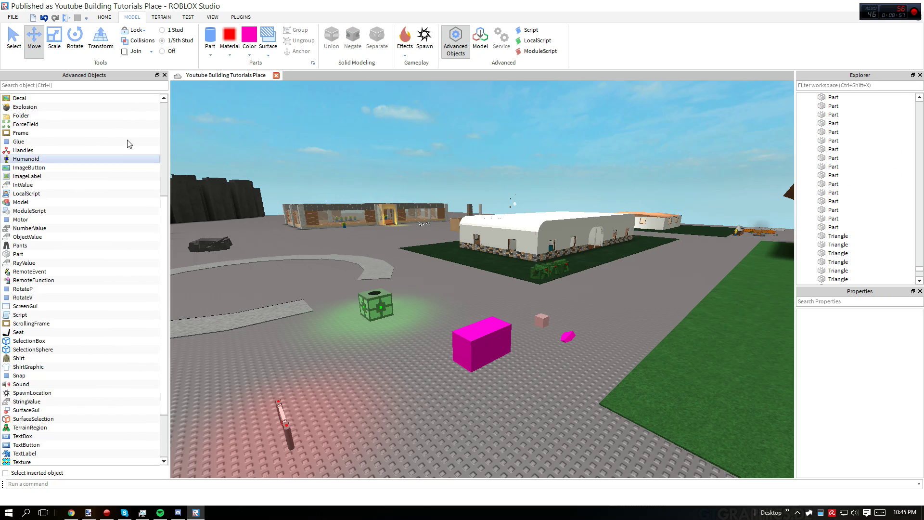
click(472, 334)
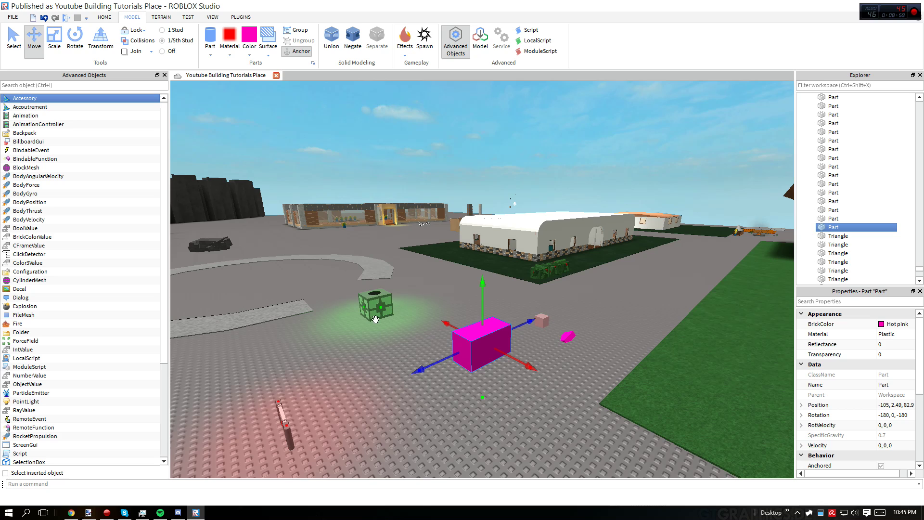
right_drag(638, 281, 643, 289)
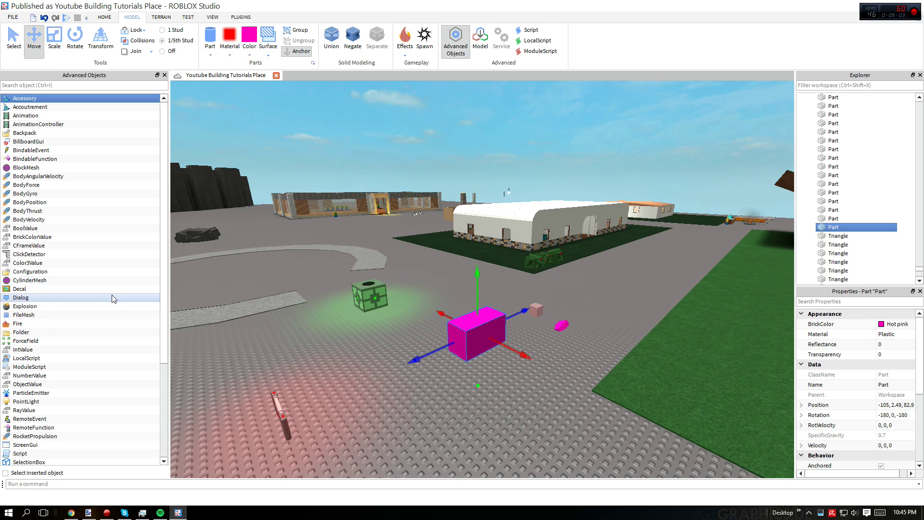
scroll(113, 295, down, 5)
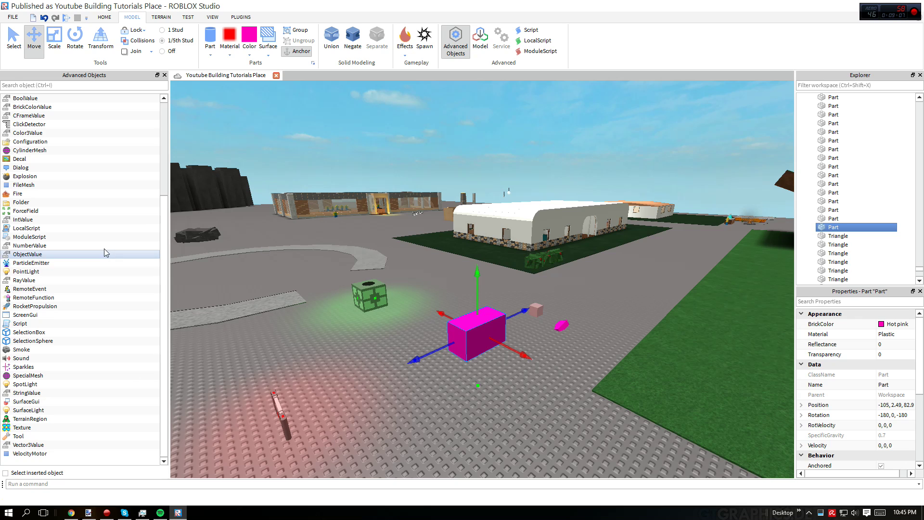
scroll(82, 212, up, 5)
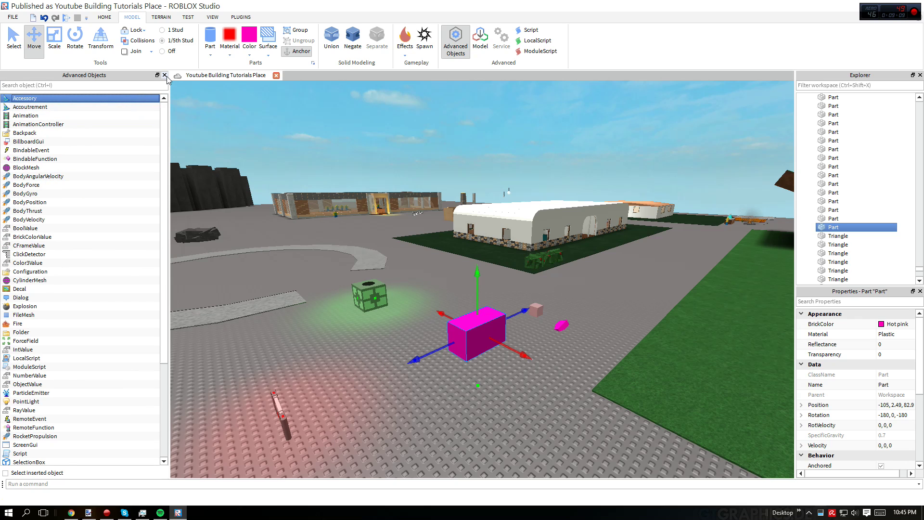
click(164, 75)
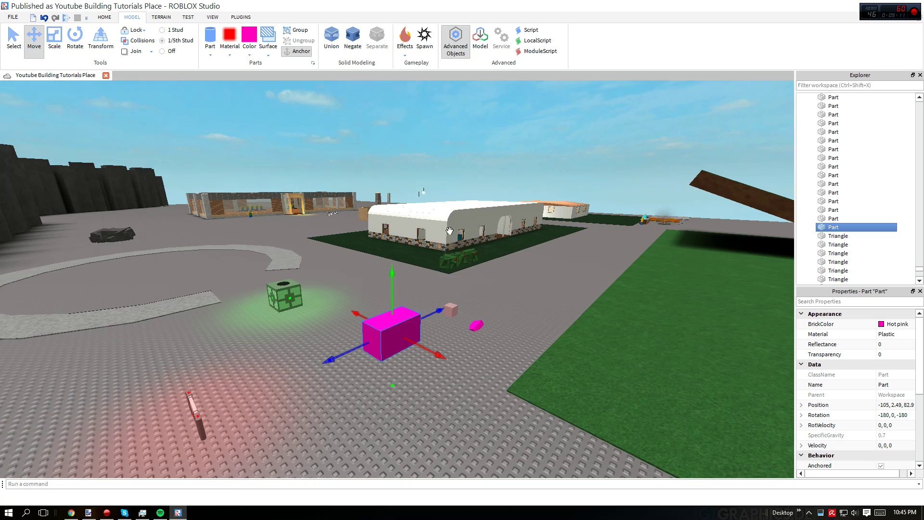
click(480, 41)
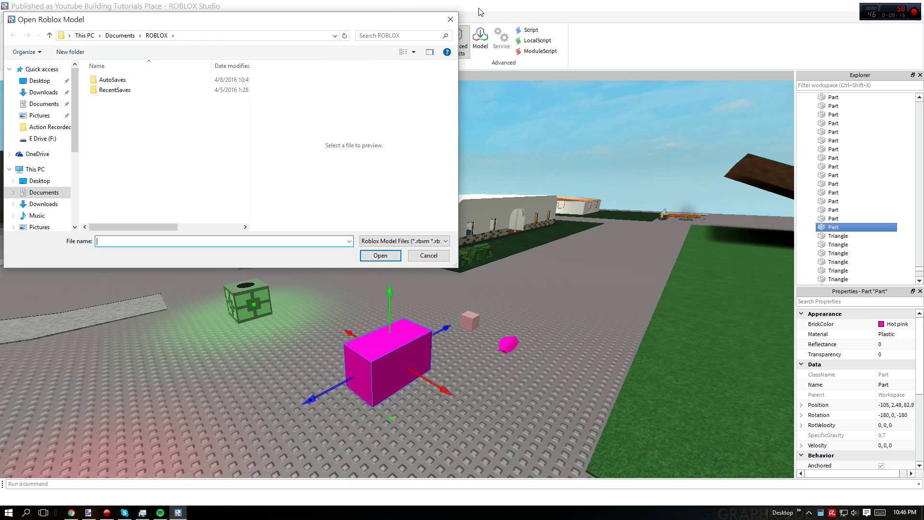
click(450, 20)
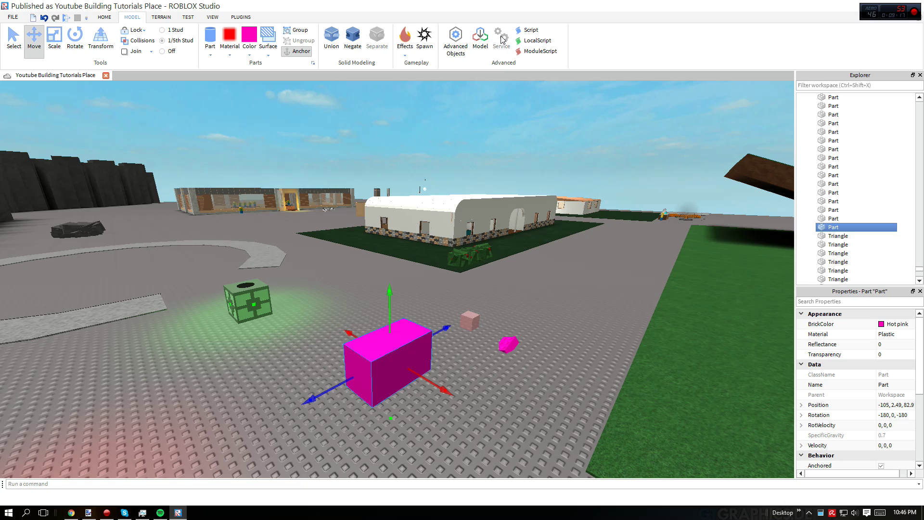
Add a new Script to the large pink block, close its editor and deselect the block.
click(530, 31)
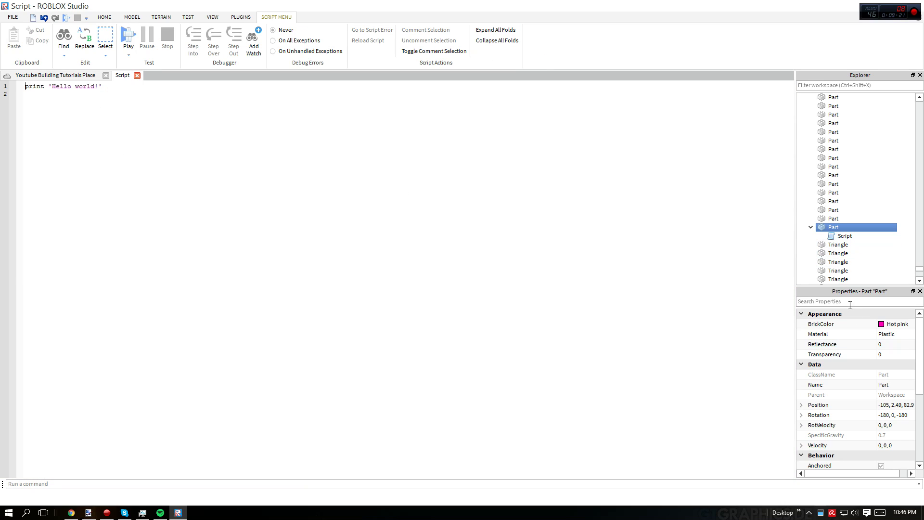
click(138, 76)
click(496, 313)
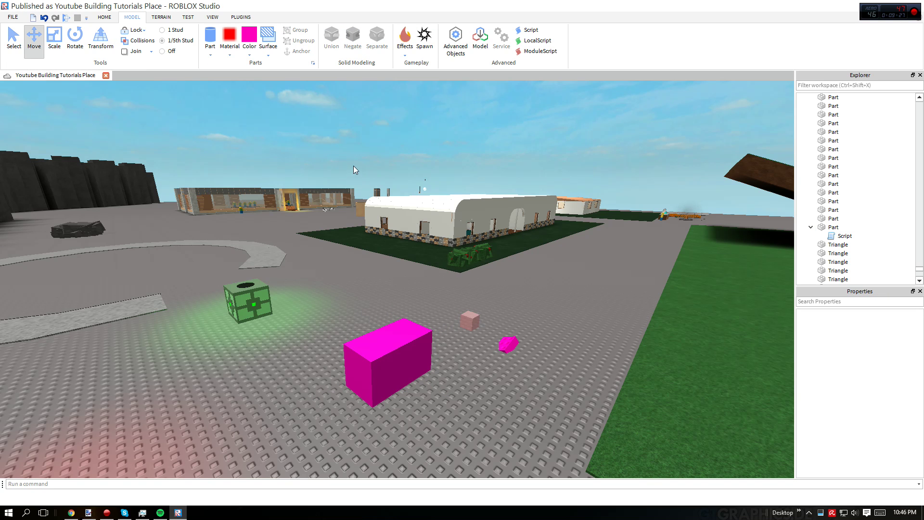
Start generating terrain with width and length 512, amplitude 30 and frequency 8, and cancel the generation partway.
click(160, 17)
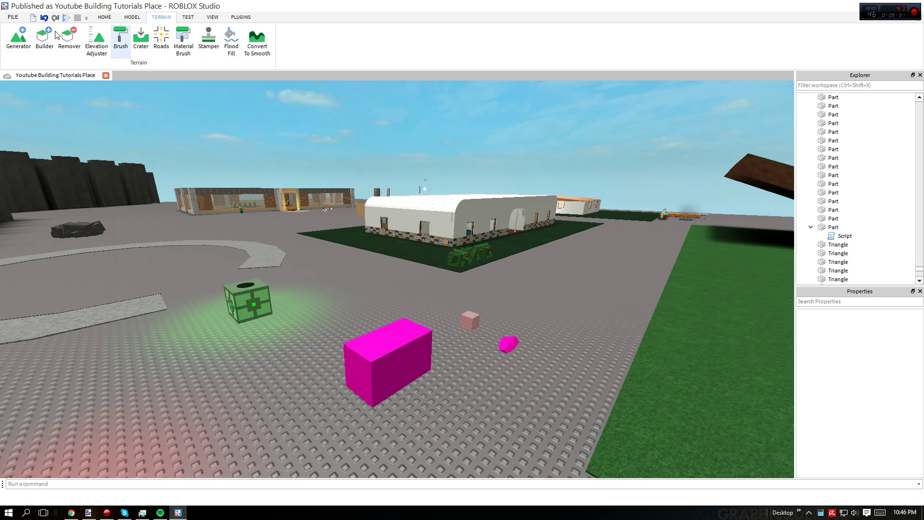
click(15, 35)
scroll(257, 169, down, 4)
right_drag(257, 170, 255, 171)
click(58, 263)
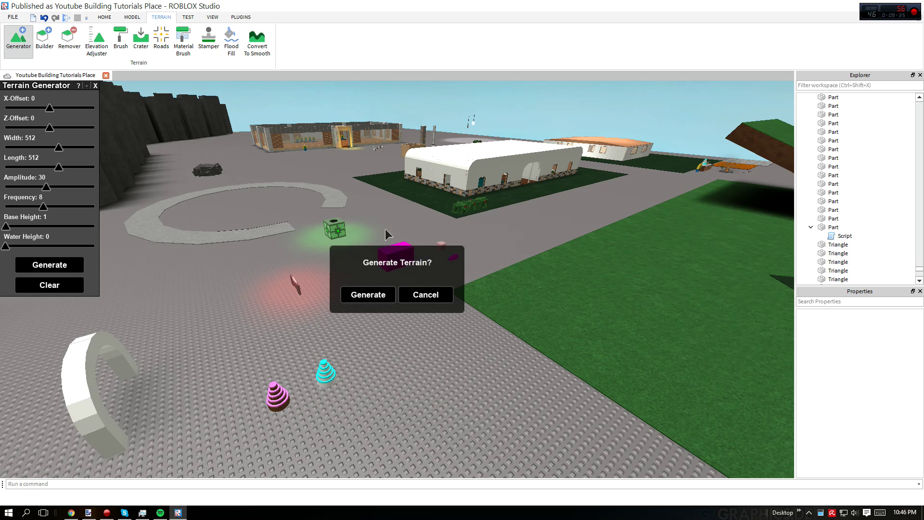
click(368, 295)
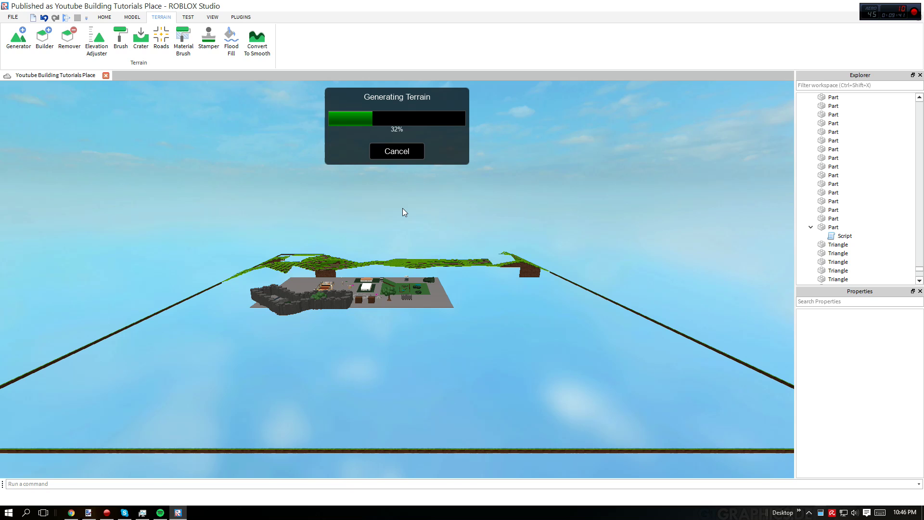
click(397, 152)
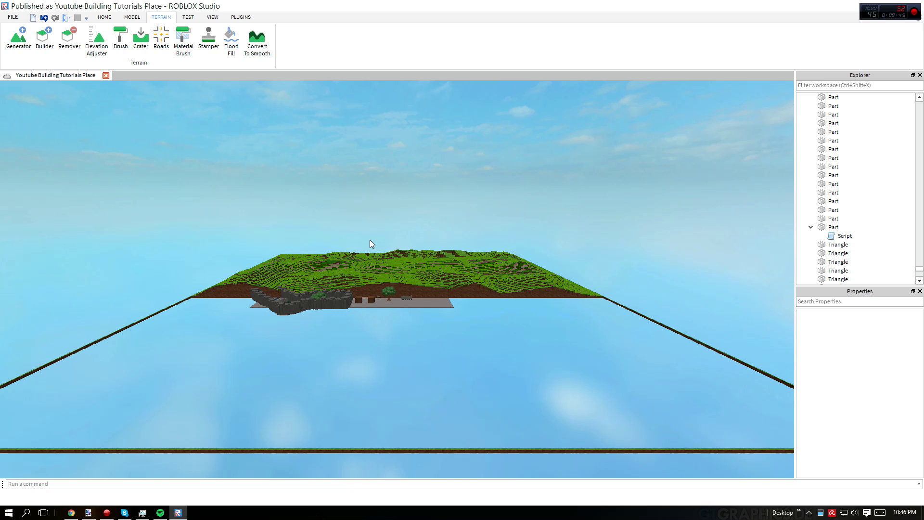
right_drag(369, 240, 401, 294)
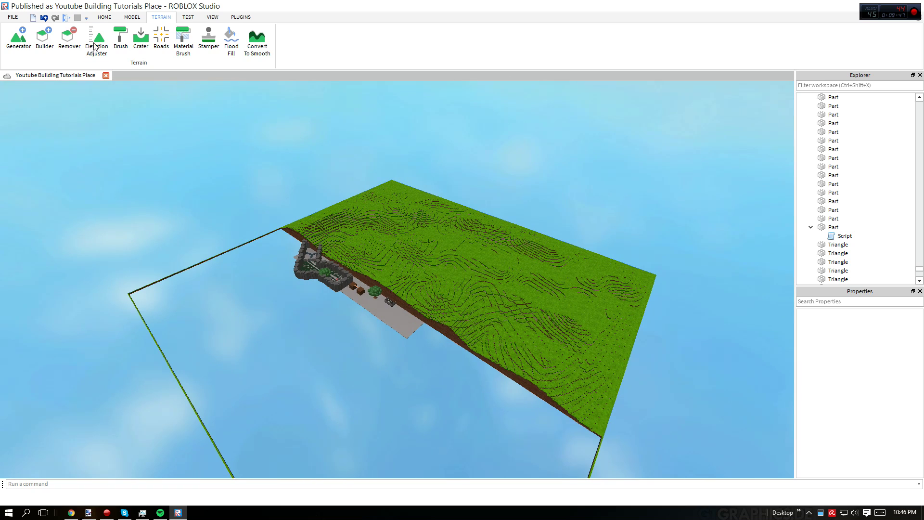
Activate the terrain Remover, undo the generated terrain and close the Remover.
click(68, 45)
right_drag(532, 248, 66, 26)
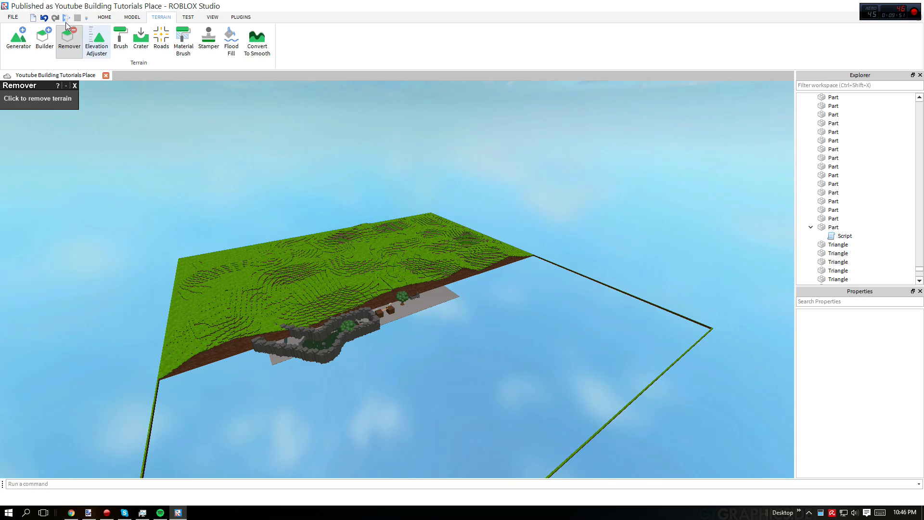
click(47, 21)
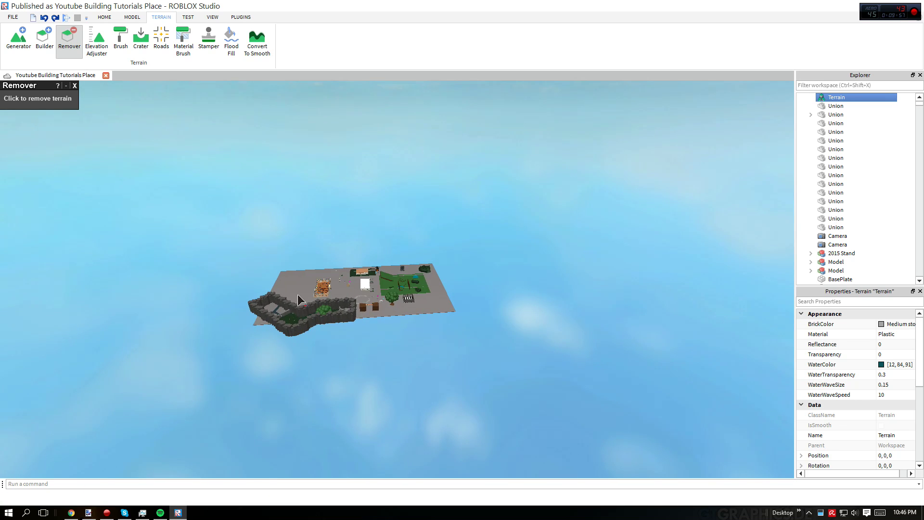
right_drag(298, 301, 255, 293)
key(w)
right_drag(280, 252, 212, 273)
click(75, 86)
Deselect the terrain and bring the view back to the large pink block on the baseplate.
key(w)
right_drag(134, 265, 135, 264)
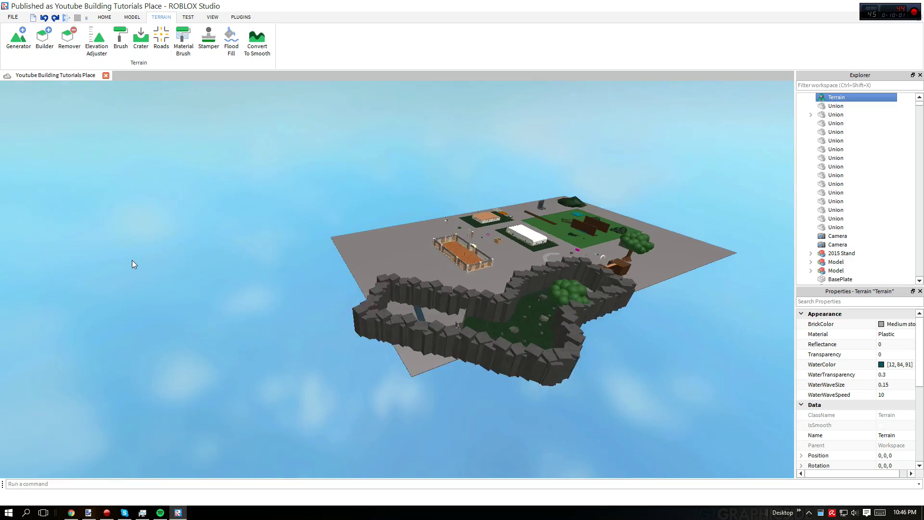
key(w)
right_drag(524, 253, 322, 221)
click(392, 200)
right_drag(392, 201, 278, 182)
key(w)
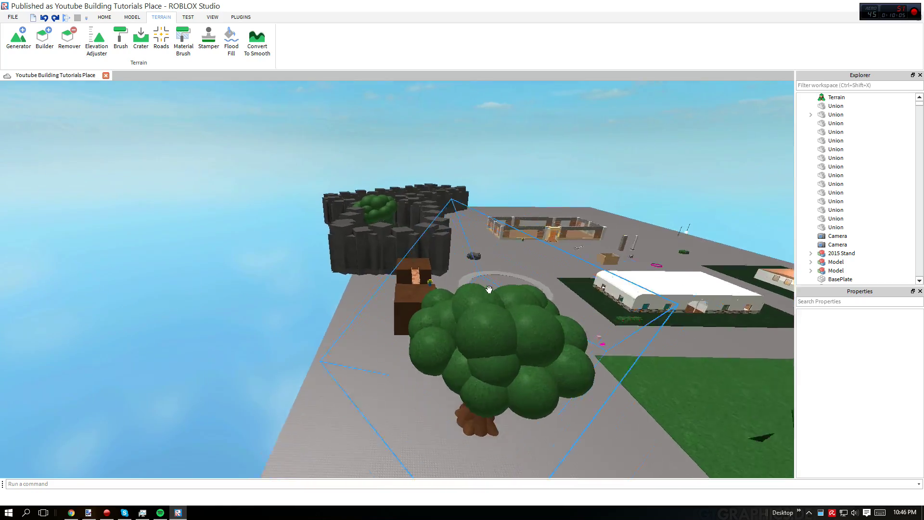
key(w)
right_drag(479, 298, 501, 303)
key(s)
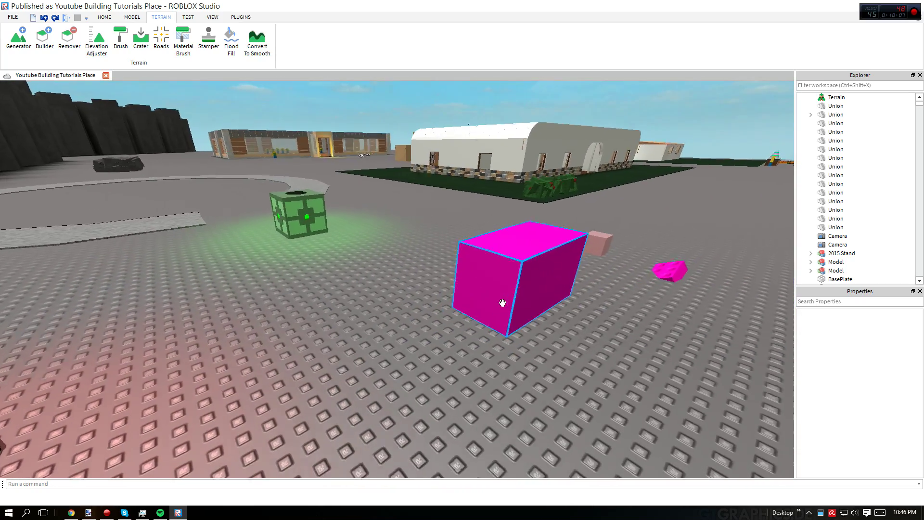
key(s)
key(d)
key(a)
key(d)
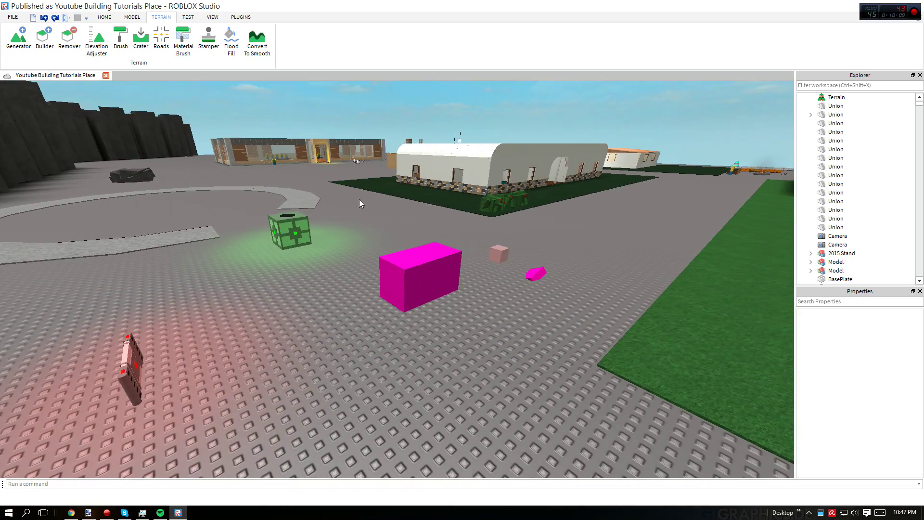
key(s)
key(w)
key(s)
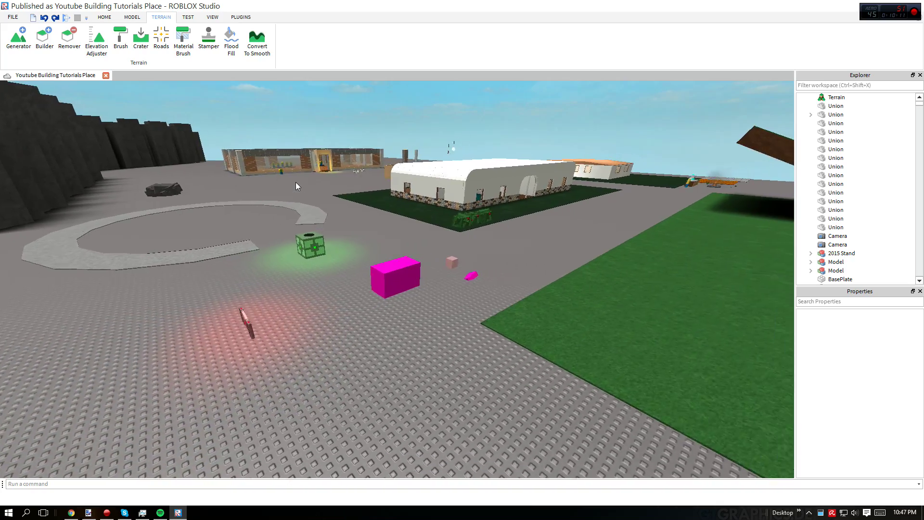
key(w)
right_drag(409, 188, 409, 188)
key(w)
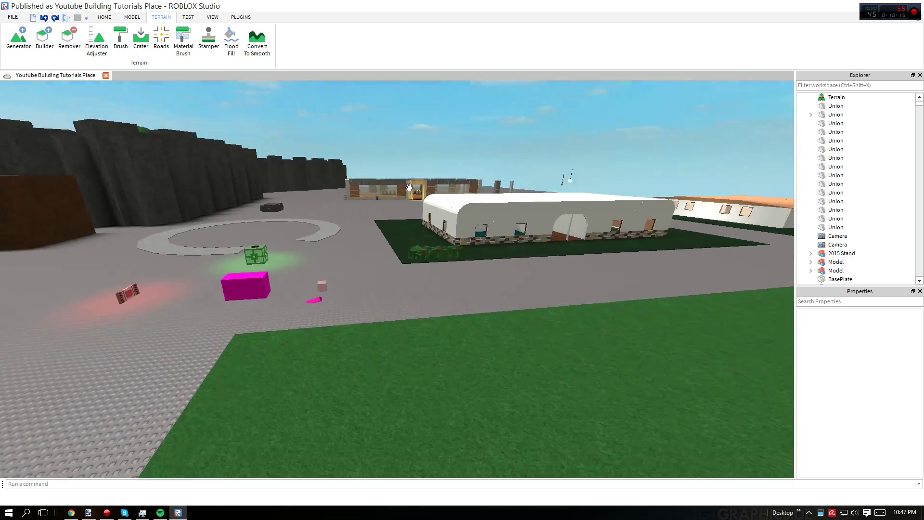
scroll(409, 187, down, 10)
scroll(405, 189, up, 10)
scroll(410, 186, down, 10)
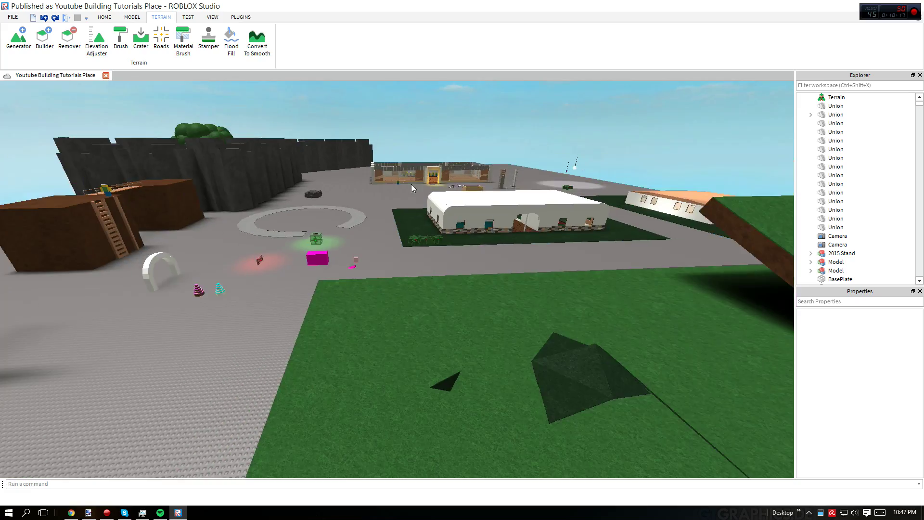
scroll(410, 190, up, 3)
mouse_move(411, 192)
right_down()
mouse_move(403, 221)
mouse_move(439, 209)
right_up()
scroll(408, 222, up, 10)
scroll(408, 223, up, 10)
scroll(408, 222, up, 3)
key(w)
key(d)
key(w)
key(w)
key(w)
key(w)
key(s)
key(d)
key(a)
key(d)
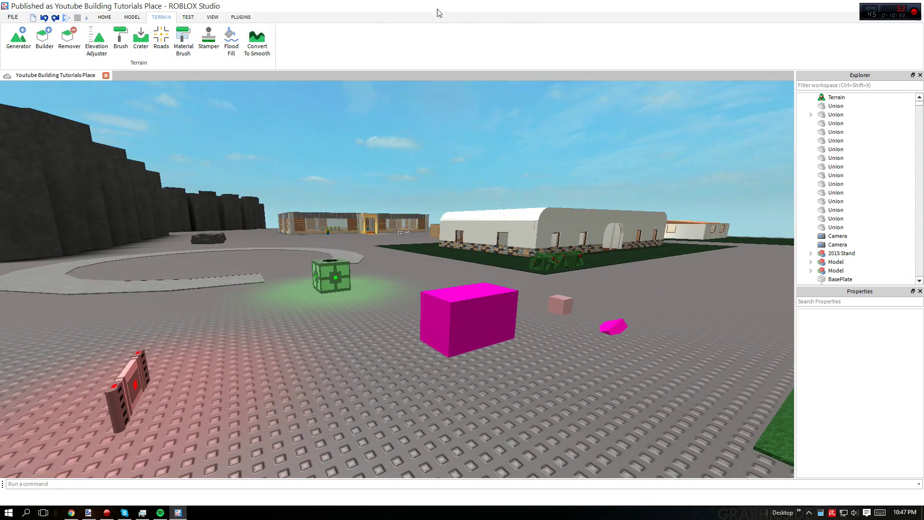
key(d)
Review the testing tools and the list of devices available for emulation without choosing one.
click(188, 17)
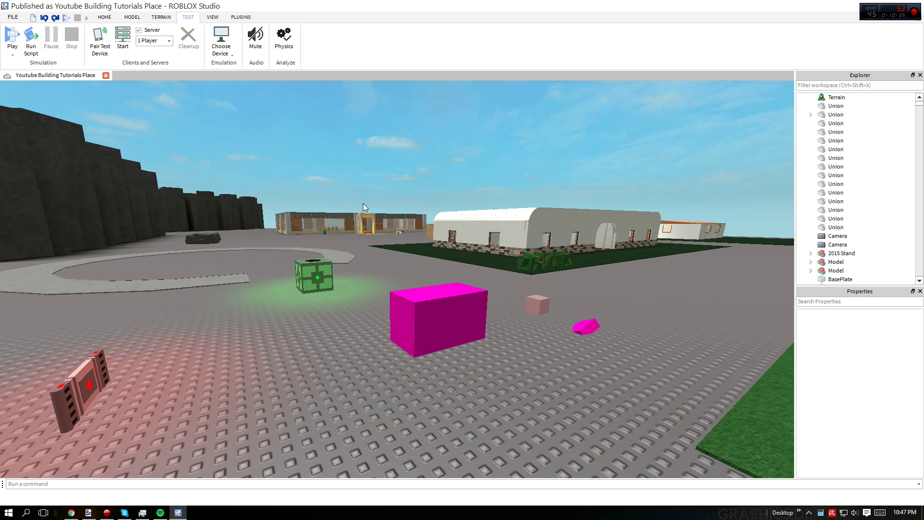
right_drag(365, 205, 366, 205)
key(w)
key(a)
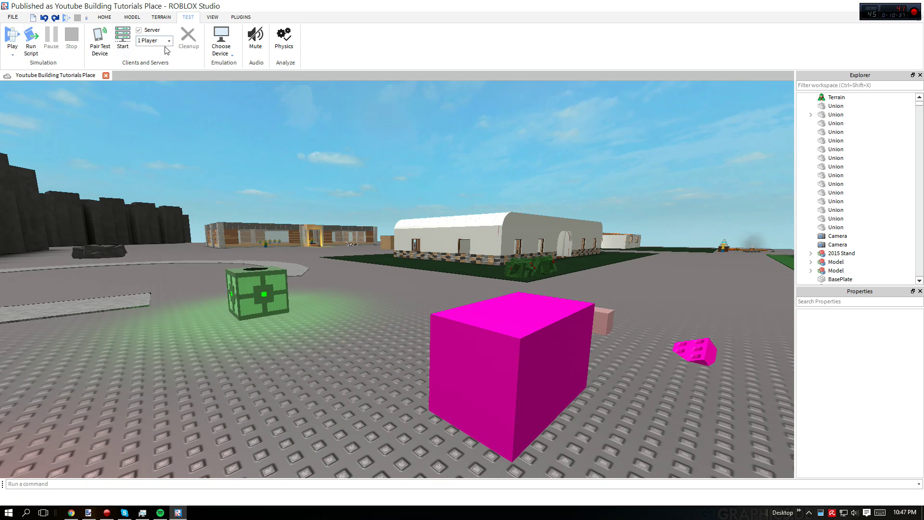
key(d)
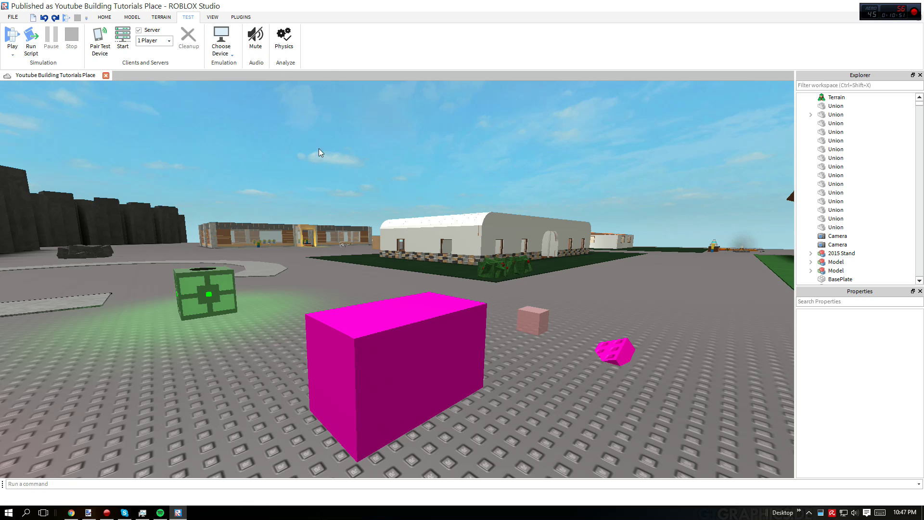
click(228, 57)
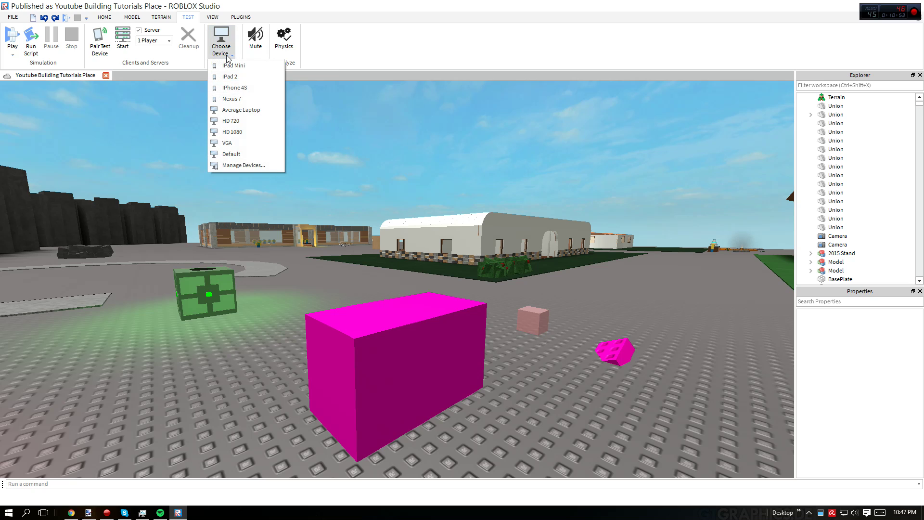
click(327, 128)
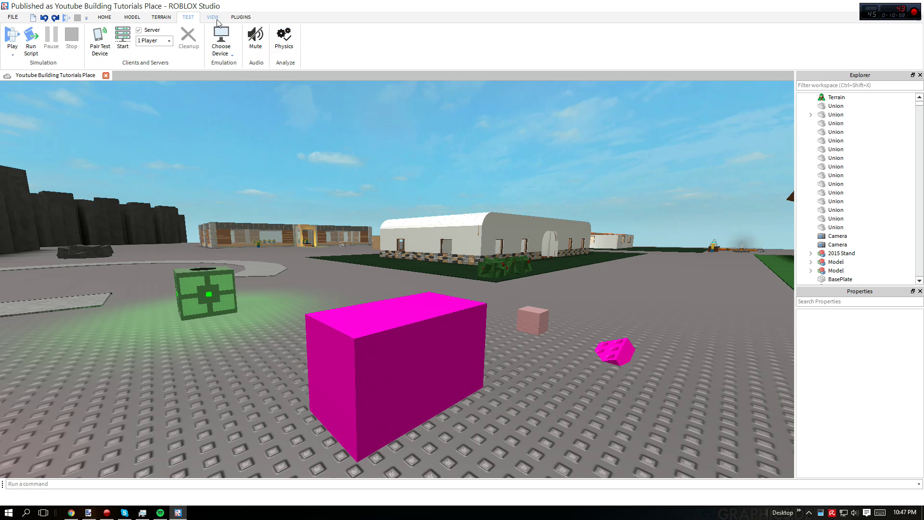
Switch from the testing tools to the View tools and pull the camera back from the large pink block.
click(282, 39)
click(283, 43)
click(213, 17)
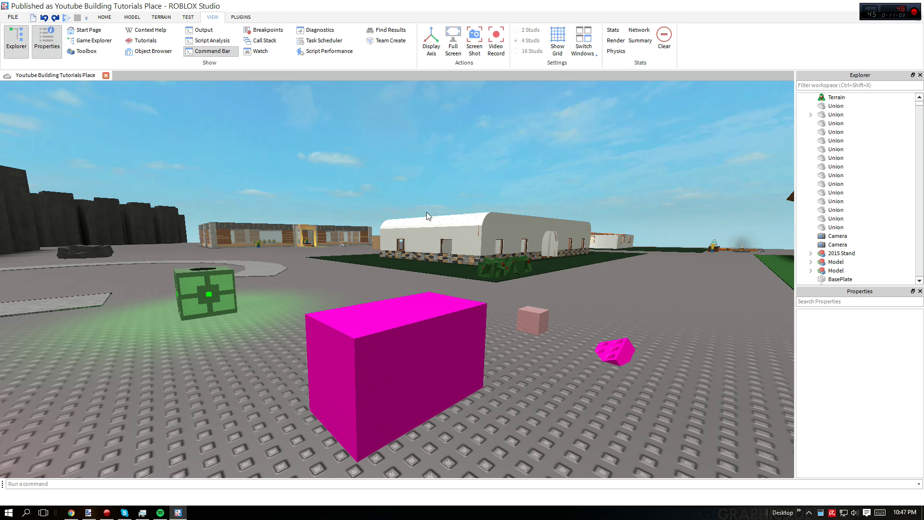
scroll(405, 188, down, 5)
right_drag(406, 194, 404, 210)
scroll(399, 197, up, 2)
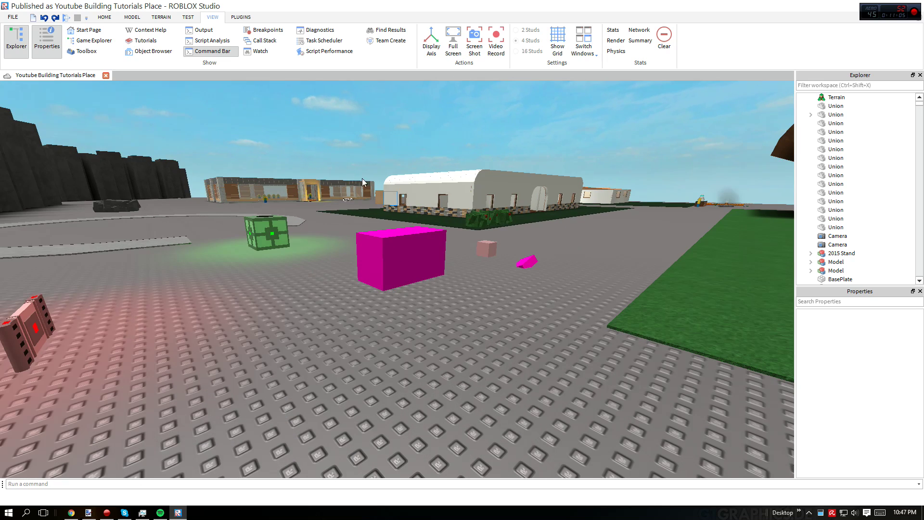
Show the Toolbox, try detaching it from its docked place, and hide it again.
click(87, 51)
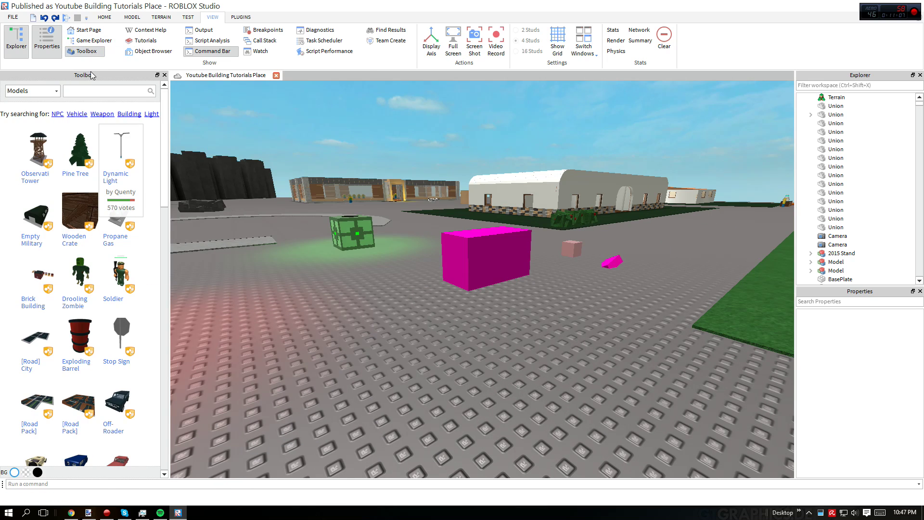
drag(82, 76, 58, 144)
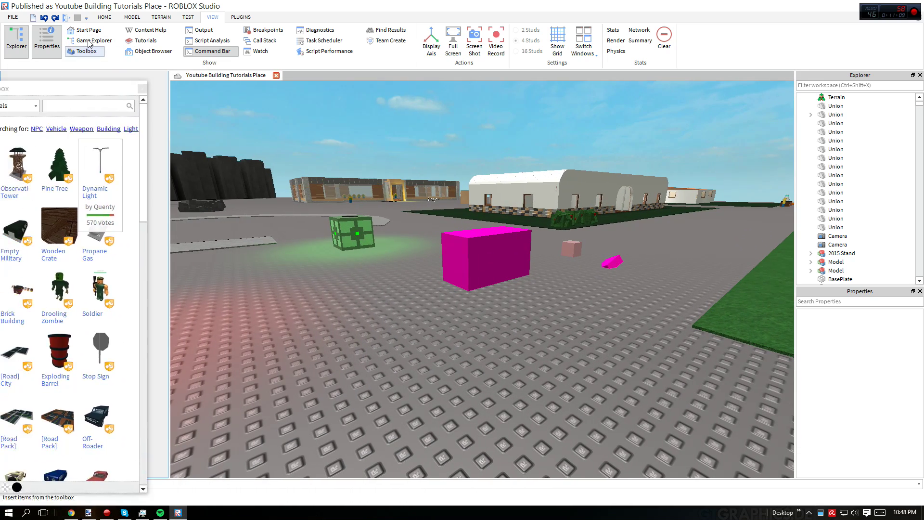
click(85, 52)
click(85, 51)
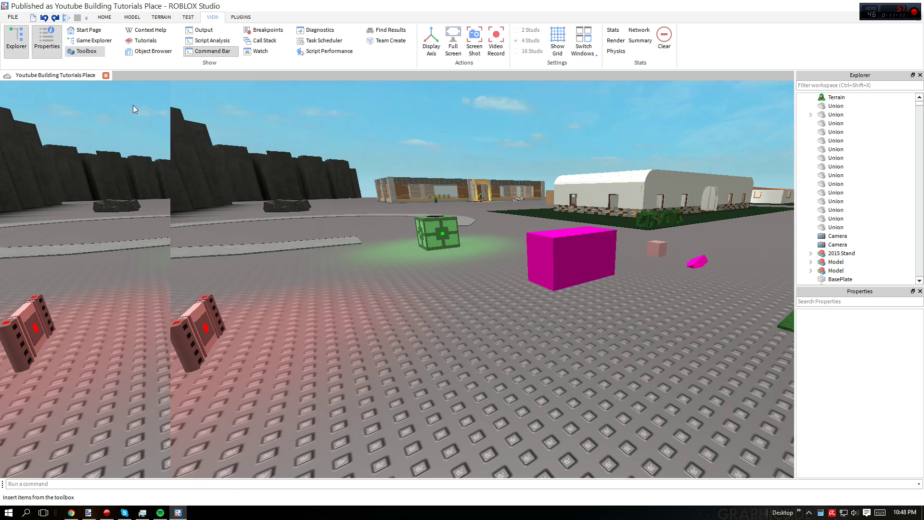
click(94, 54)
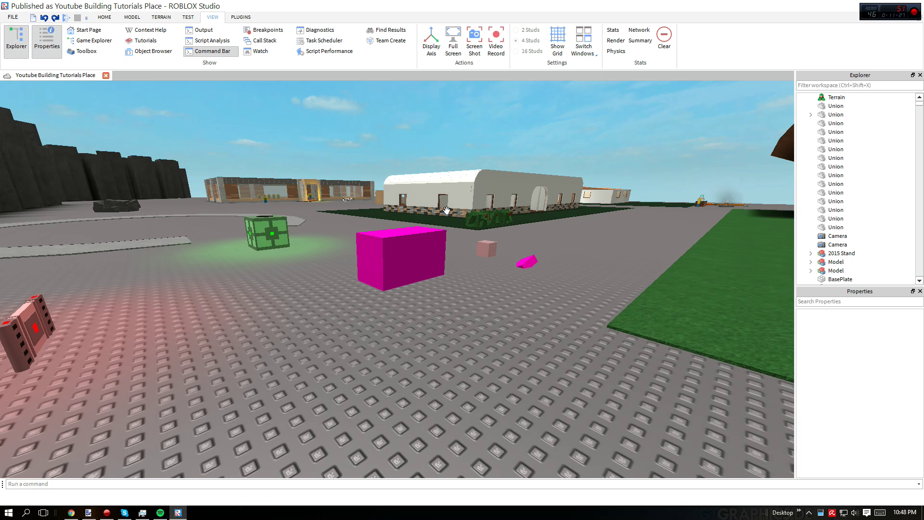
right_drag(349, 300, 323, 291)
scroll(324, 292, down, 5)
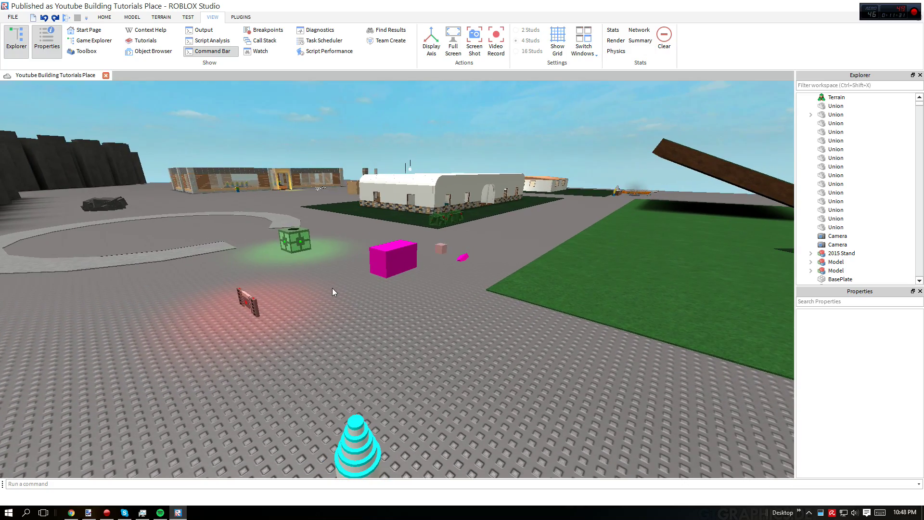
scroll(332, 291, up, 3)
scroll(333, 292, down, 5)
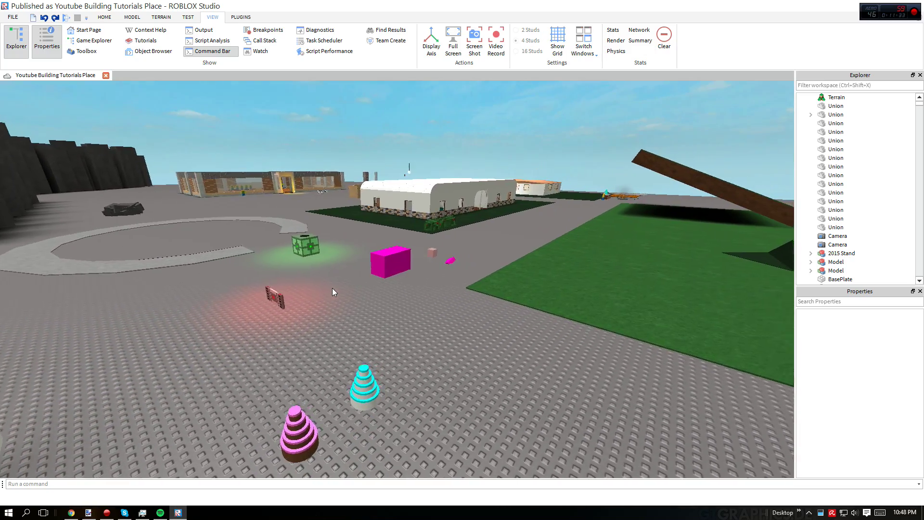
scroll(333, 291, up, 5)
scroll(332, 292, up, 4)
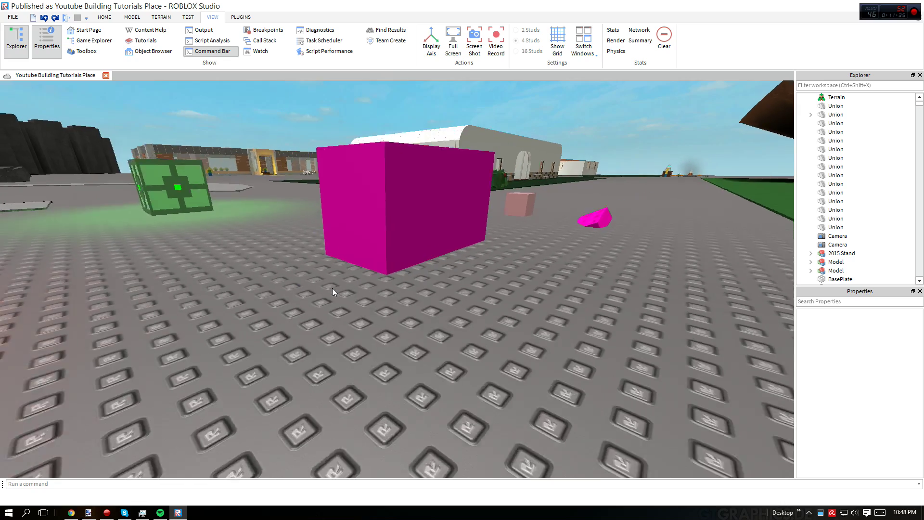
scroll(332, 292, down, 5)
key(d)
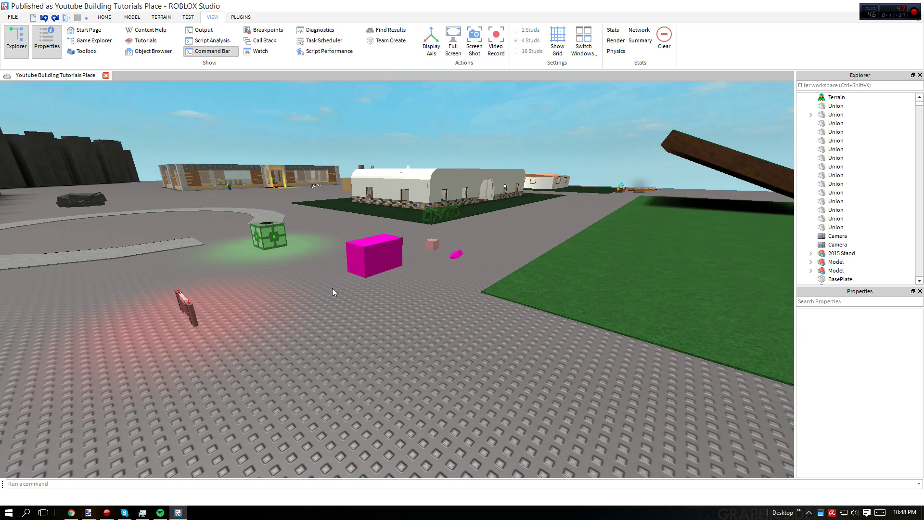
key(w)
right_drag(332, 288, 347, 253)
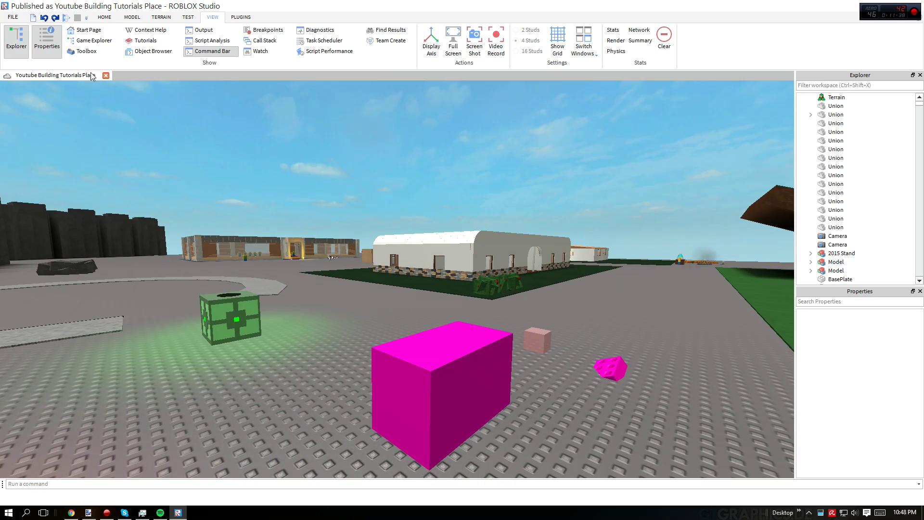
Show the Game Explorer with the place's contents and hide it again.
click(94, 40)
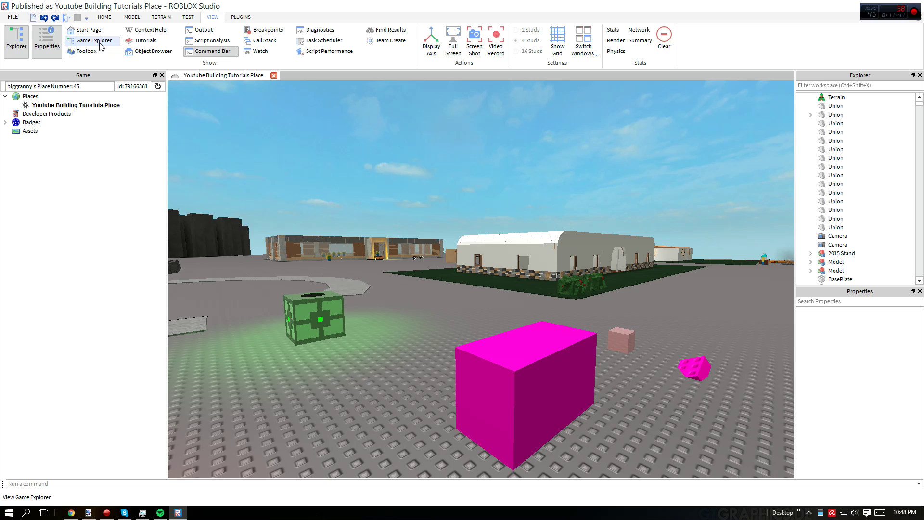
click(100, 42)
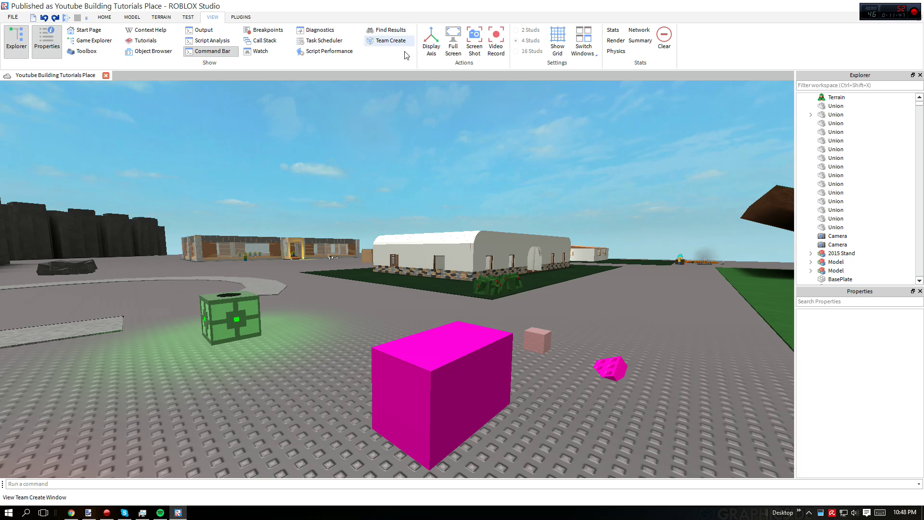
right_drag(434, 127, 437, 151)
Turn on the axis display, view it around the selected large pink block, and turn it off again.
click(432, 52)
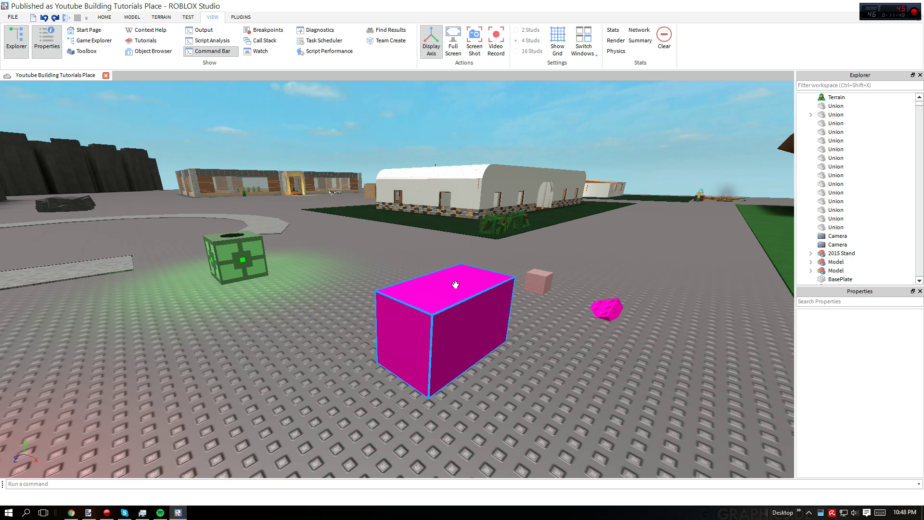
click(435, 281)
right_drag(435, 281, 334, 258)
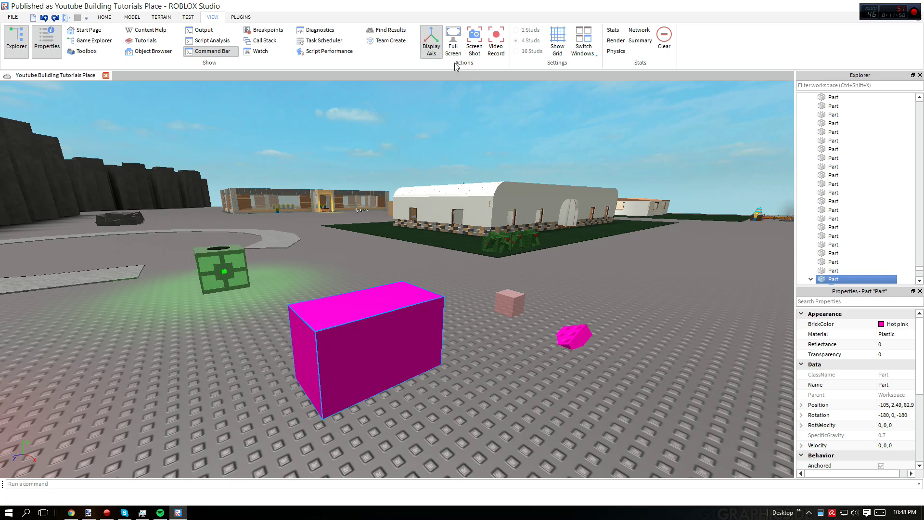
click(431, 53)
right_drag(496, 154, 453, 159)
key(s)
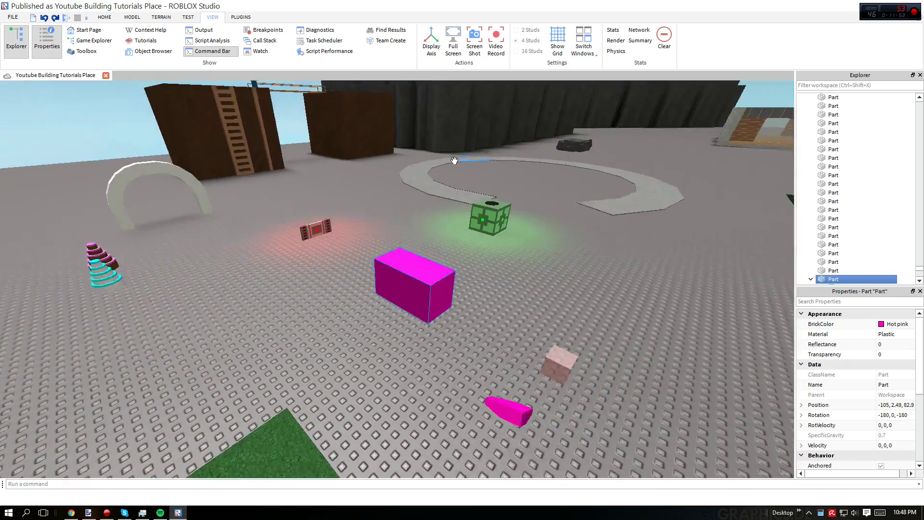
key(w)
right_drag(539, 164, 539, 178)
key(s)
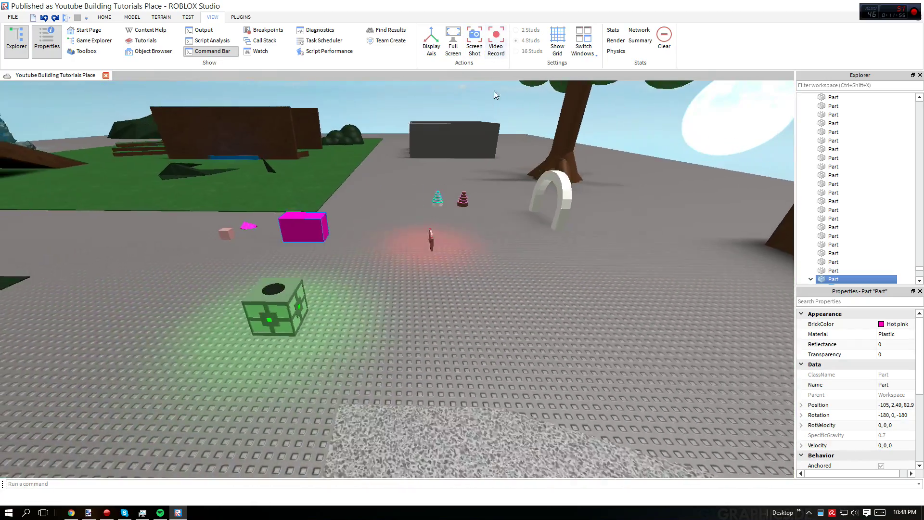
key(w)
right_drag(494, 91, 493, 149)
key(s)
key(w)
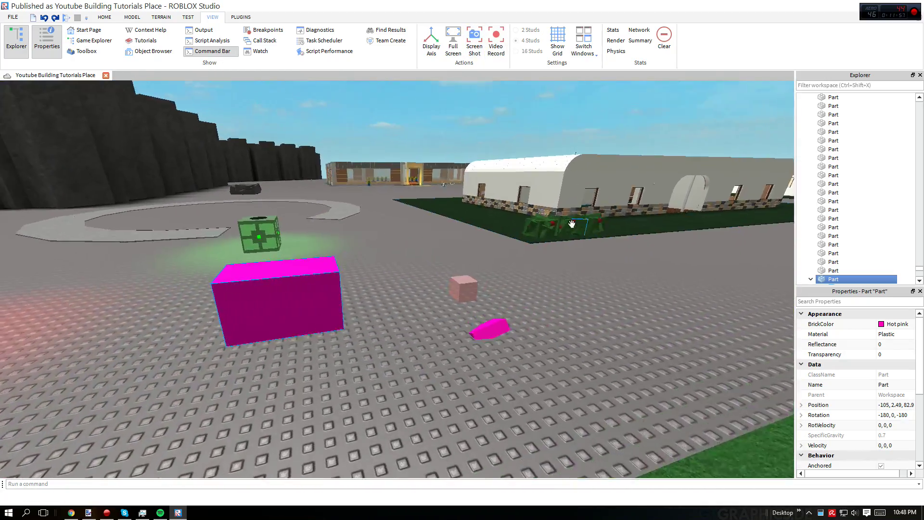
right_drag(571, 222, 532, 207)
key(s)
key(a)
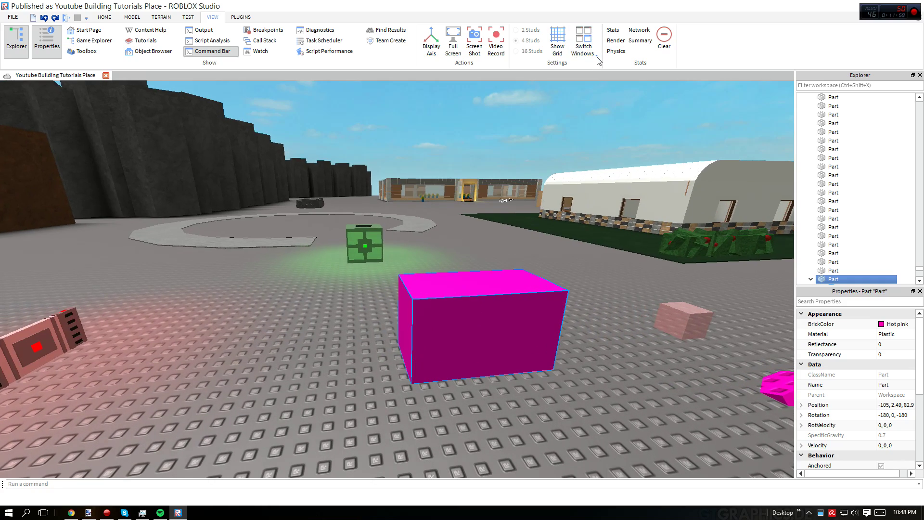
Open the list of switchable windows, dismiss it without a choice, and deselect the large pink block.
click(591, 57)
click(591, 161)
key(w)
key(d)
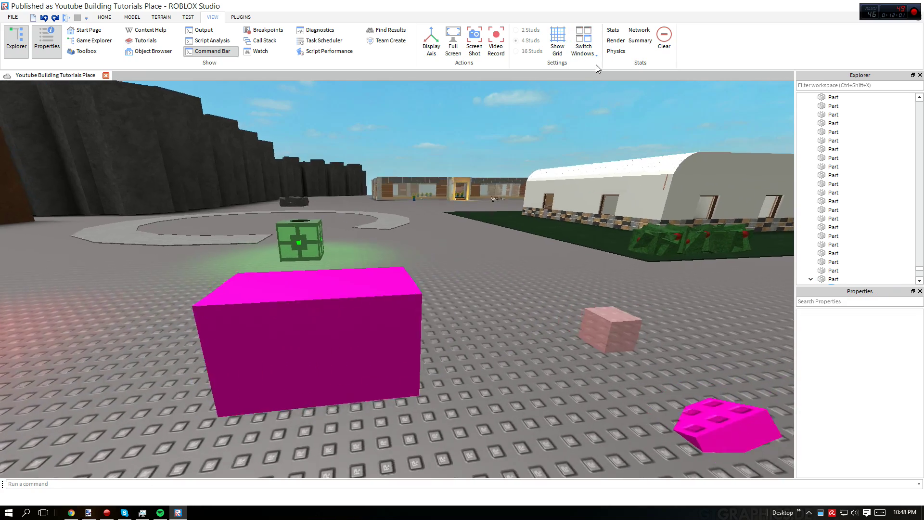
key(a)
key(s)
key(d)
key(s)
key(a)
key(d)
key(w)
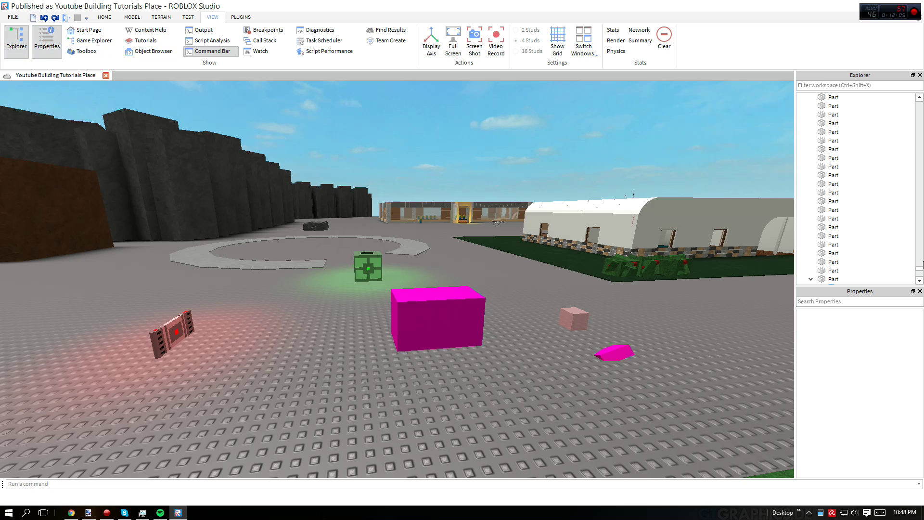
Display the installed plugin tools and turn the view around the large pink block.
click(240, 17)
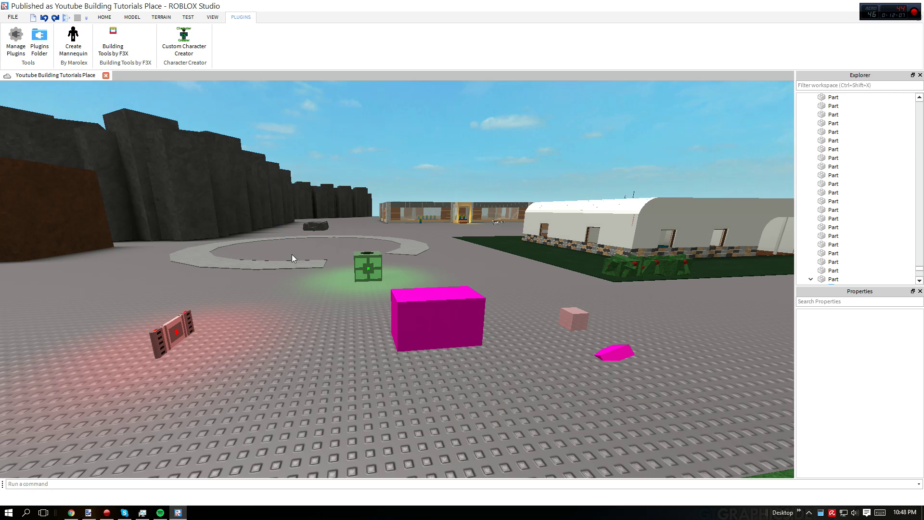
right_drag(291, 254, 290, 254)
key(d)
key(w)
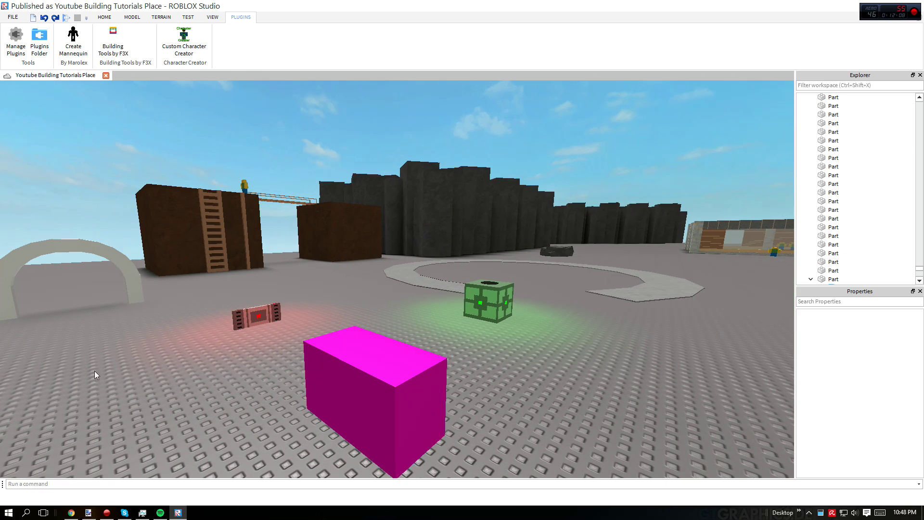
Switch to the Roblox website in Chrome and open the Plugins category of the Develop Library.
click(76, 515)
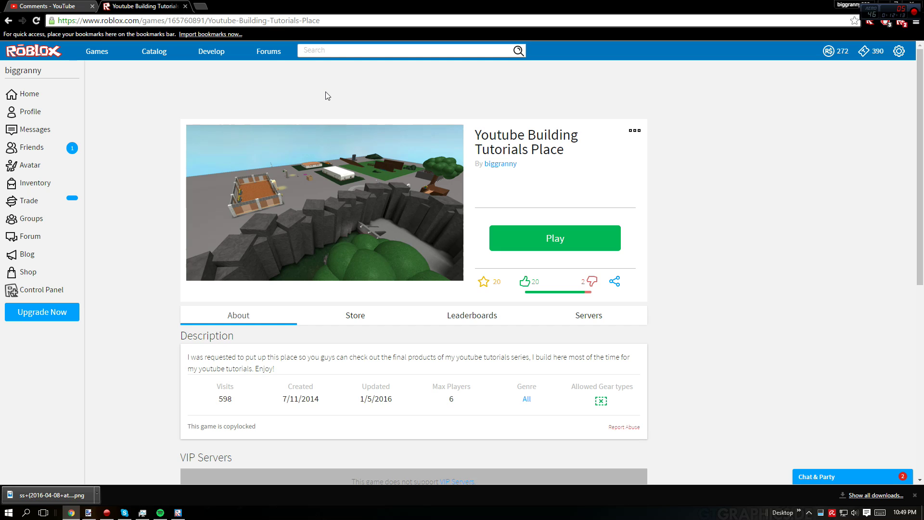
click(213, 51)
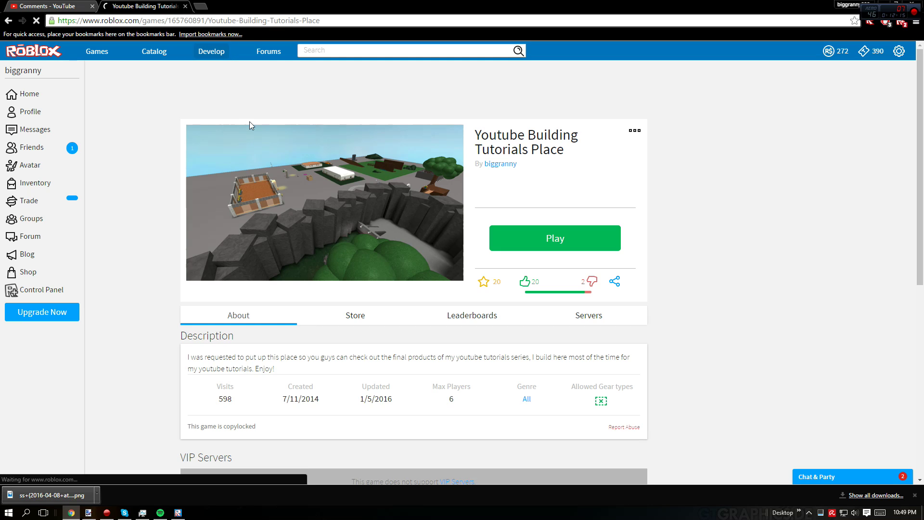
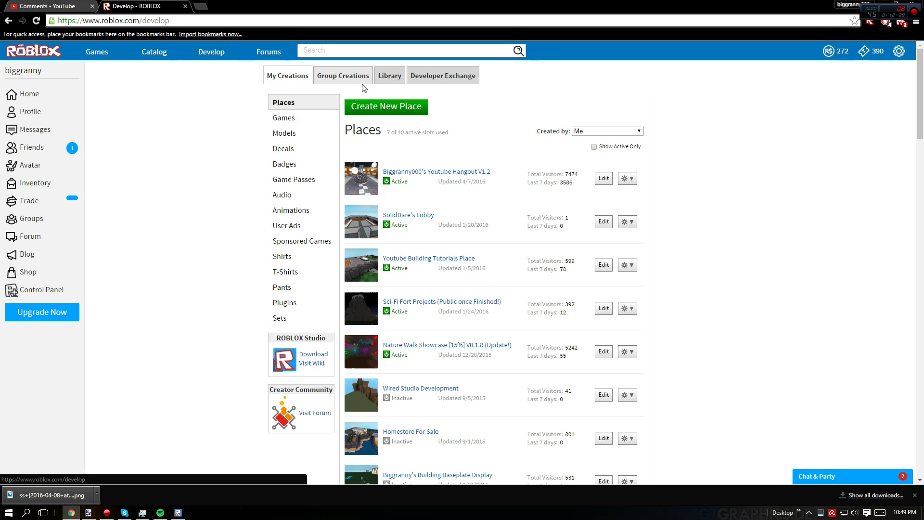
click(390, 76)
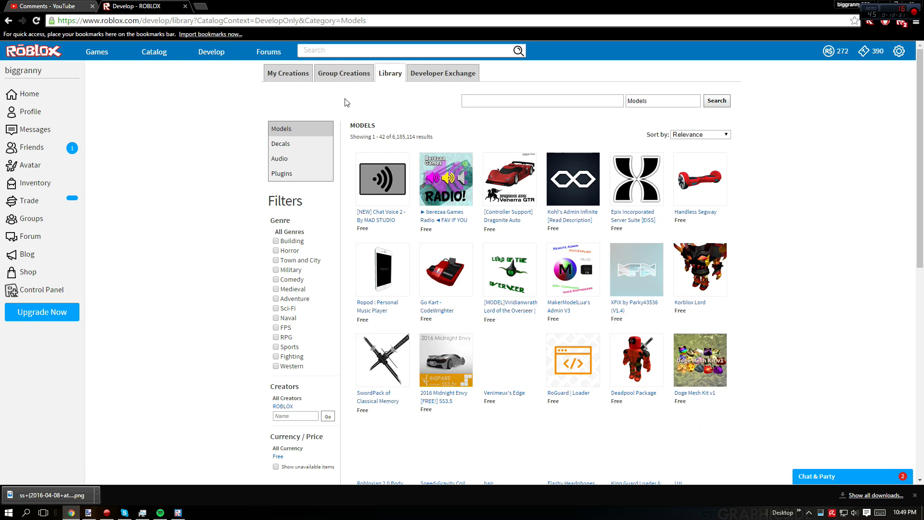
click(315, 173)
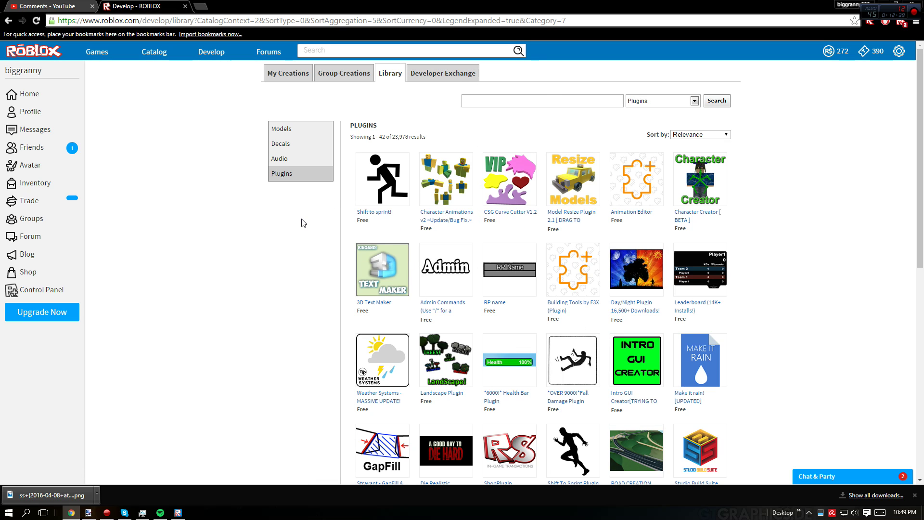
Browse the first page of plugins in the Library down to its end and return to the start.
scroll(767, 226, down, 6)
scroll(767, 226, up, 6)
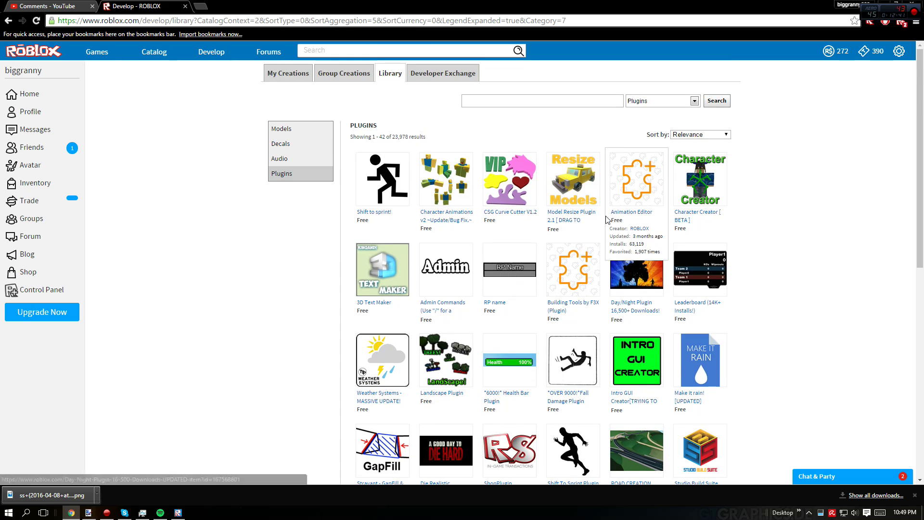
scroll(495, 143, down, 1)
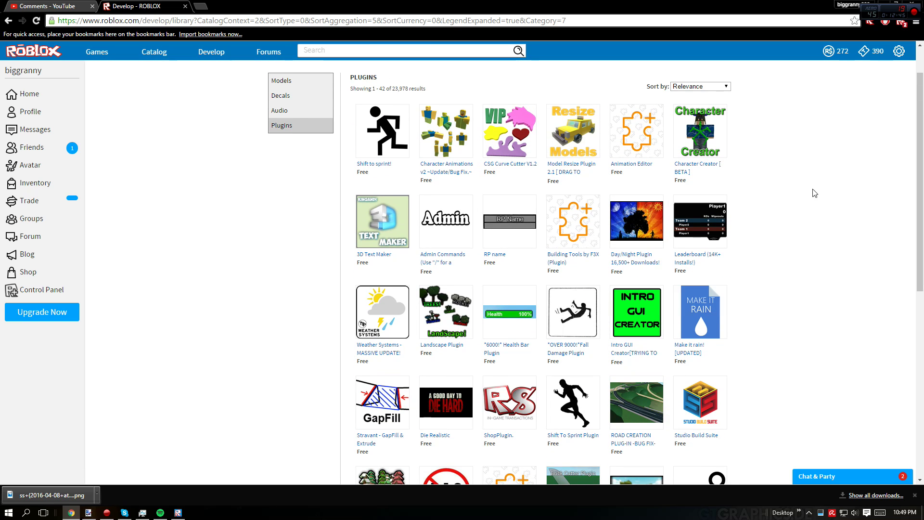
scroll(793, 142, down, 4)
scroll(789, 144, down, 4)
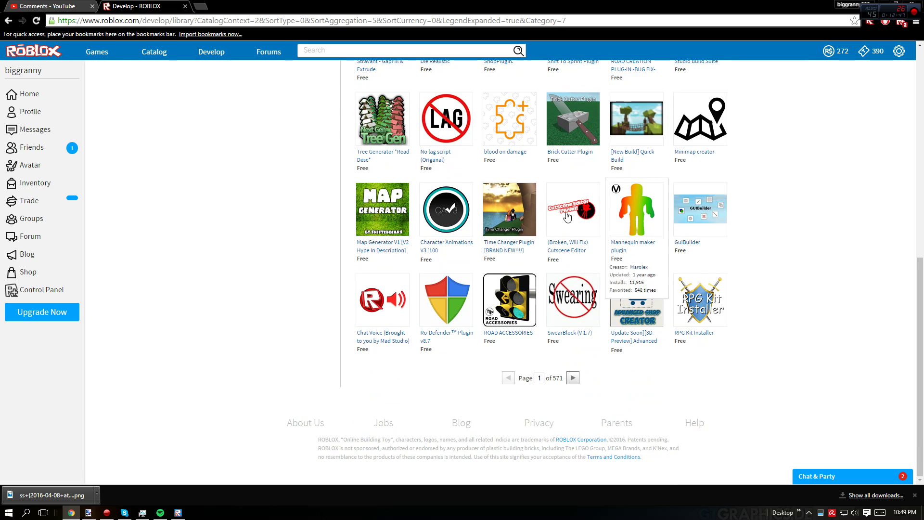
scroll(785, 144, up, 9)
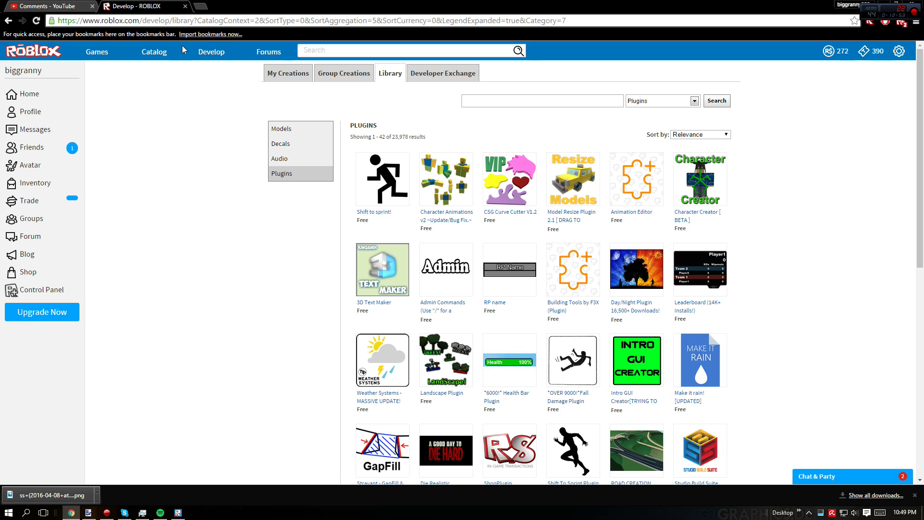
Open the Character Animations v2 plugin's page to view its install option, and go back to the plugin list.
mouse_move(461, 247)
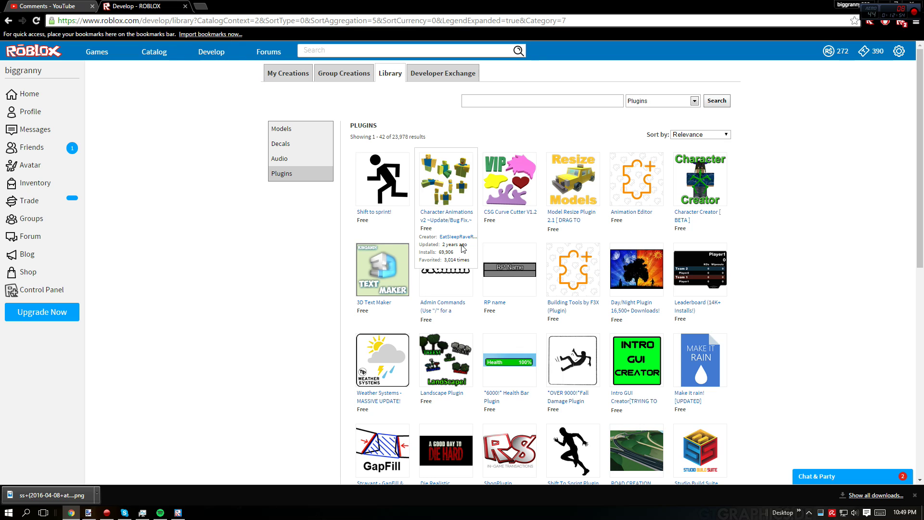
click(428, 181)
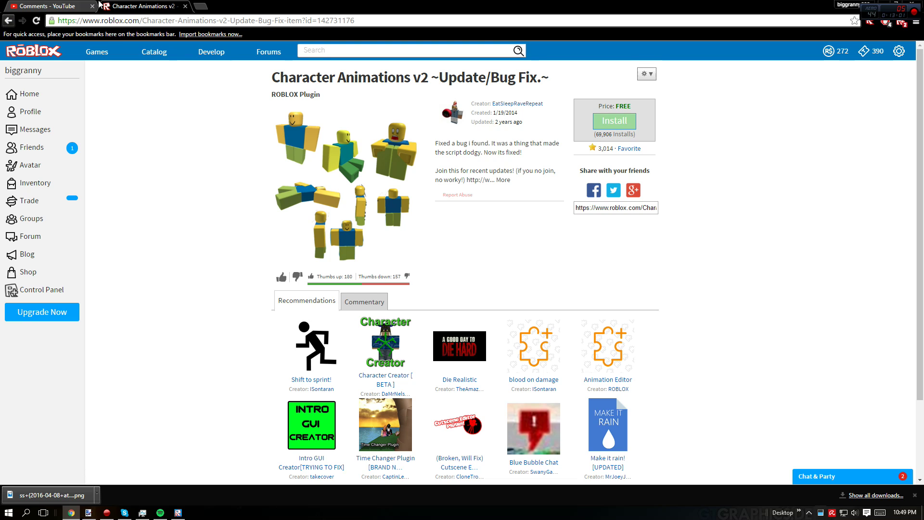
click(6, 23)
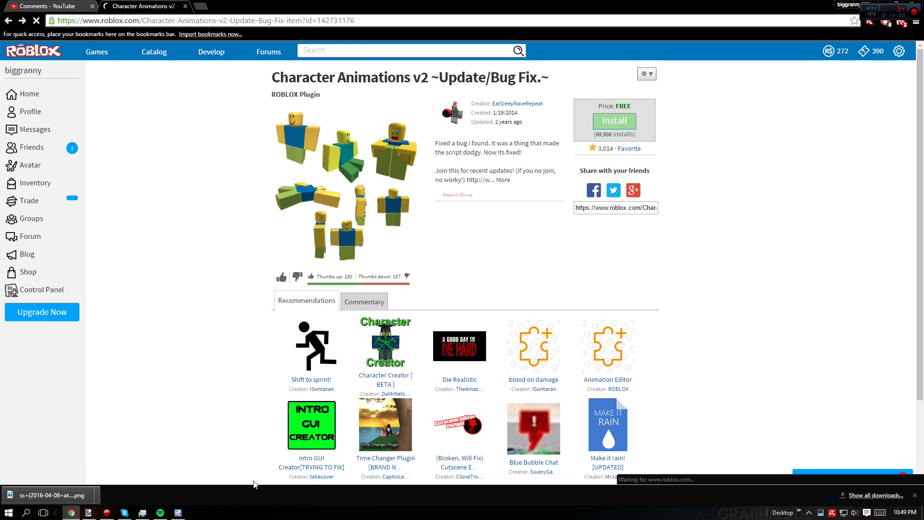
Switch to Roblox Studio and look around the builds near the large pink block, including the tree, arch and cliffs.
click(177, 512)
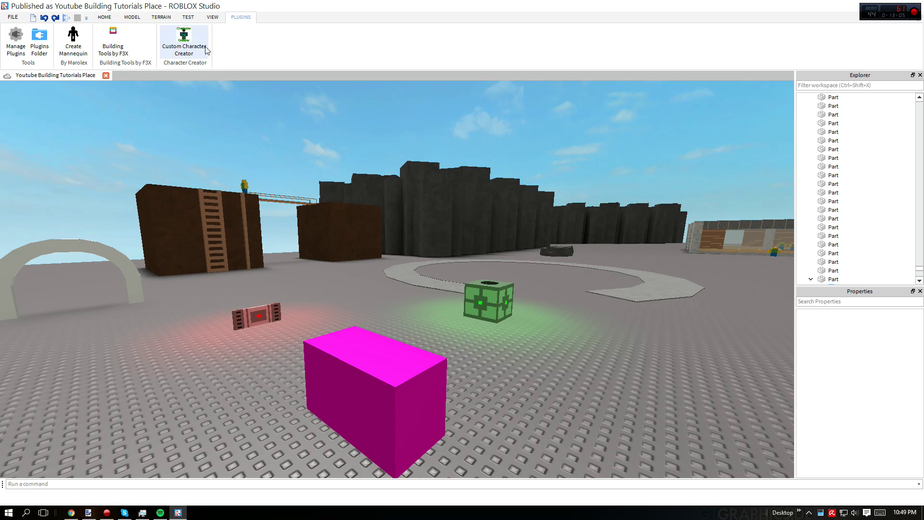
right_drag(446, 170, 403, 128)
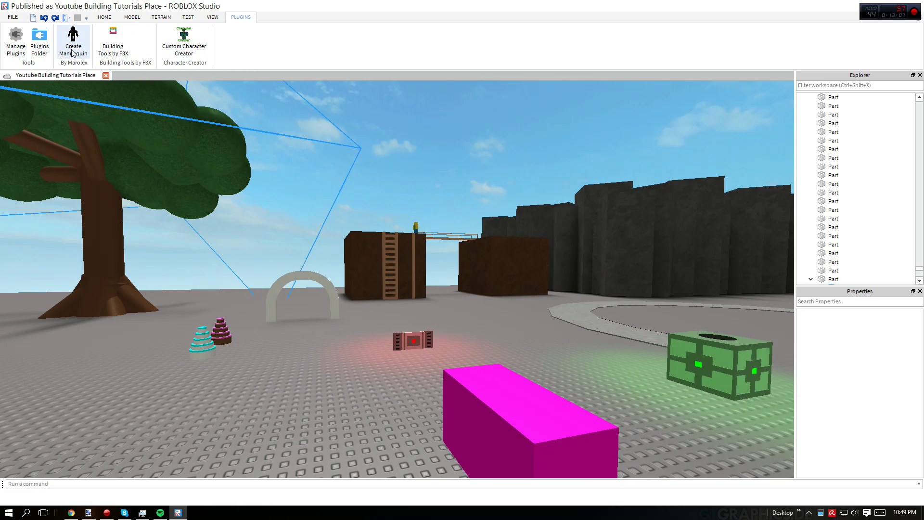
key(d)
right_drag(299, 192, 256, 206)
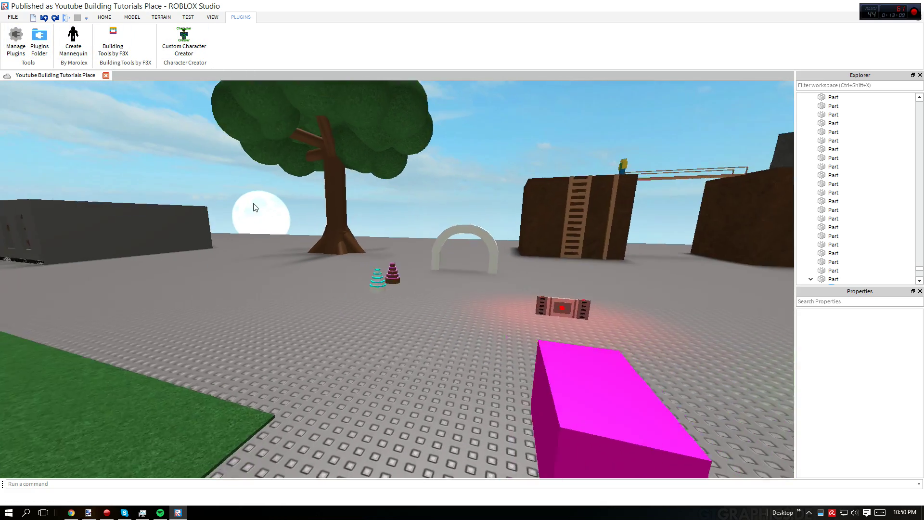
right_drag(354, 213, 311, 232)
key(d)
right_drag(390, 230, 395, 210)
key(a)
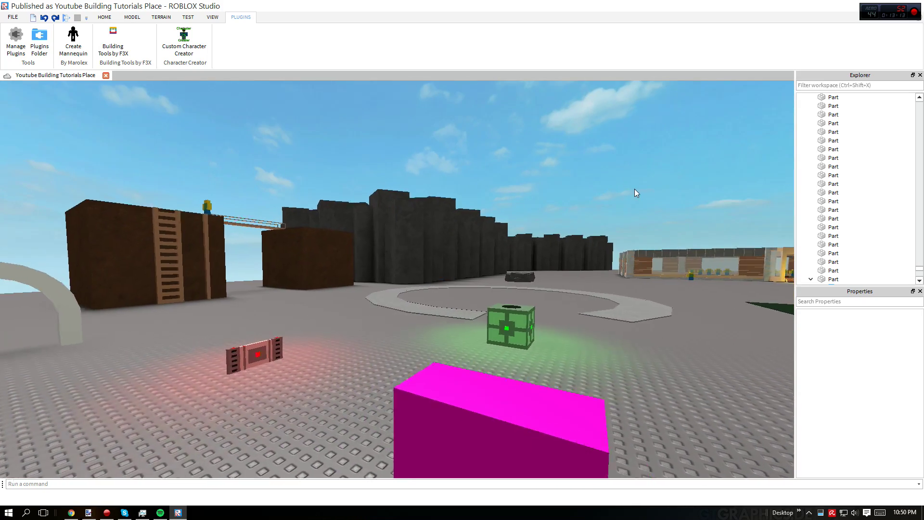
key(w)
Display the properties of the Players service and turn the view past the pink block towards the grass area.
drag(920, 270, 920, 281)
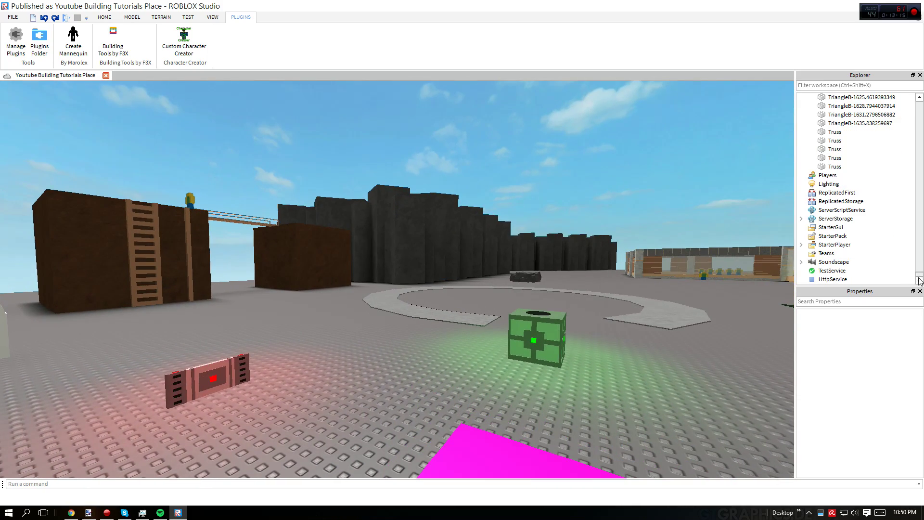
click(828, 176)
right_drag(604, 212, 608, 223)
key(s)
key(d)
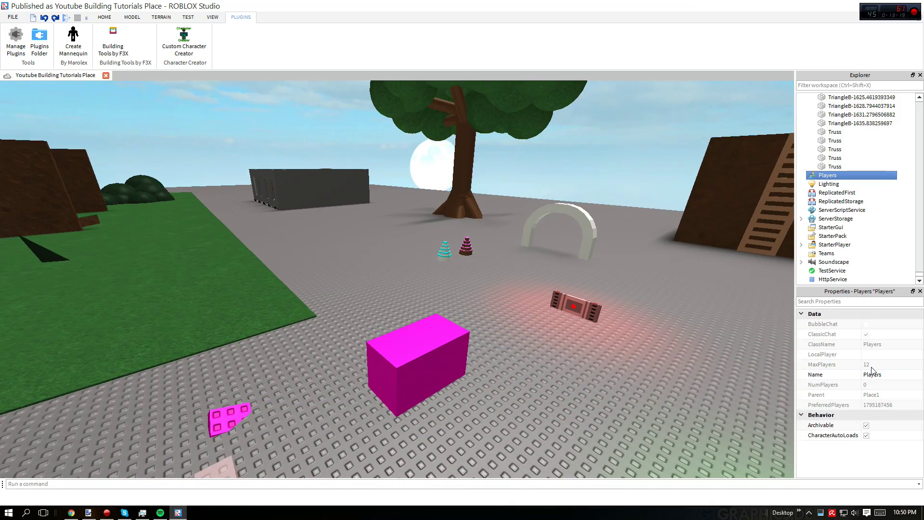
right_drag(593, 359, 331, 339)
key(d)
key(w)
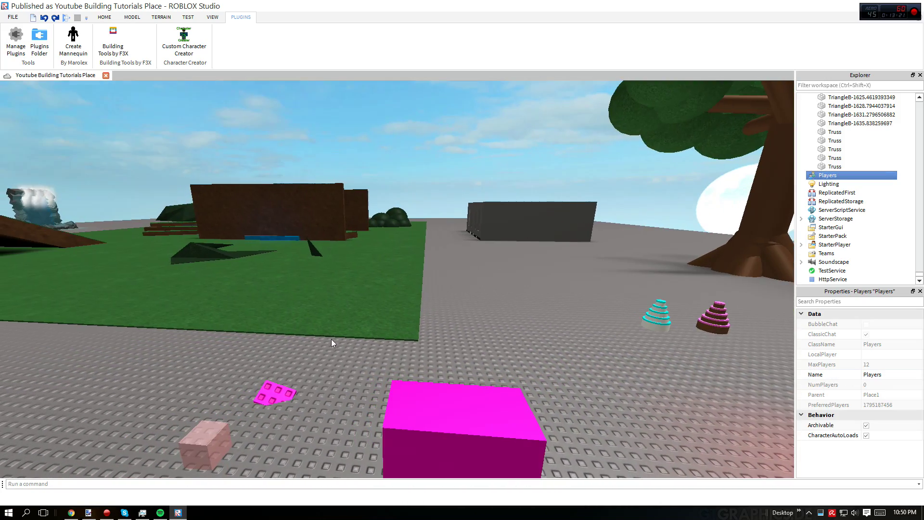
Switch to the Roblox website in Chrome and show the games among the profile's creations as a grid.
click(71, 512)
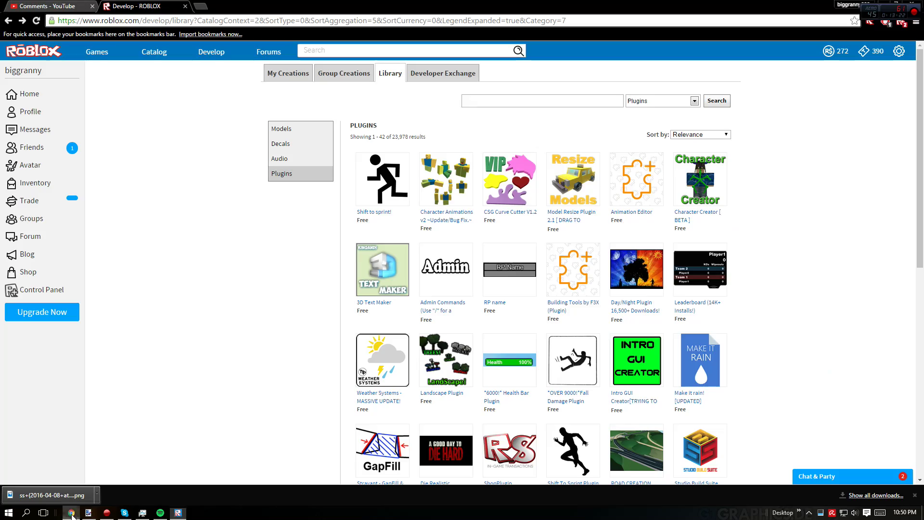
click(9, 112)
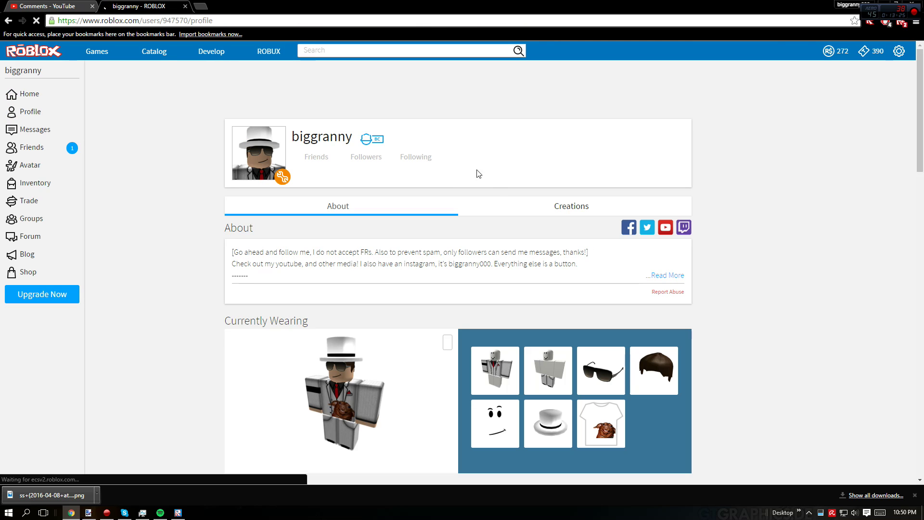
click(499, 215)
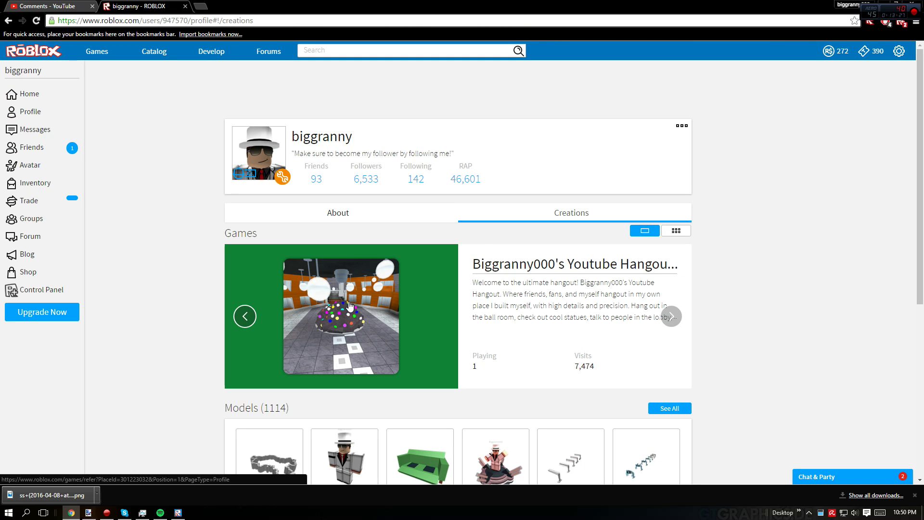
click(684, 232)
scroll(721, 343, down, 1)
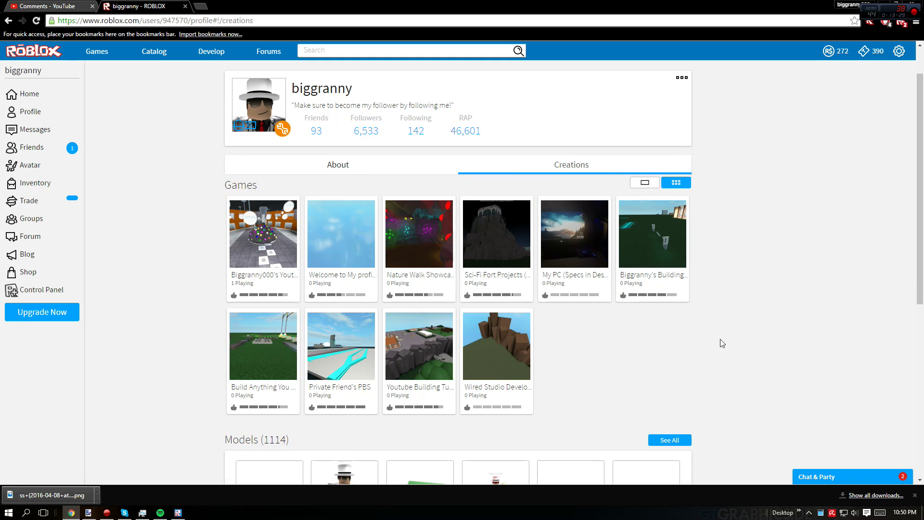
Open the list of own places under Develop and open the configuration of the Youtube Hangout V1.2 place.
click(222, 58)
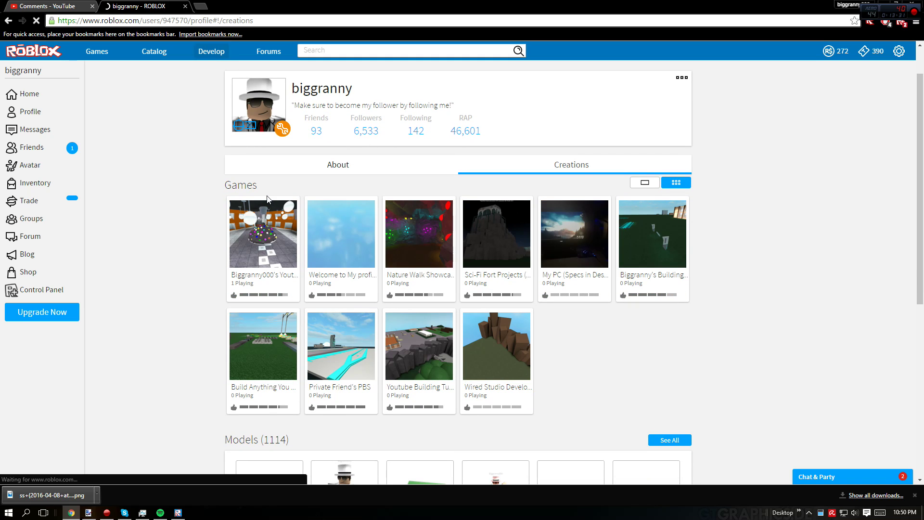
click(211, 52)
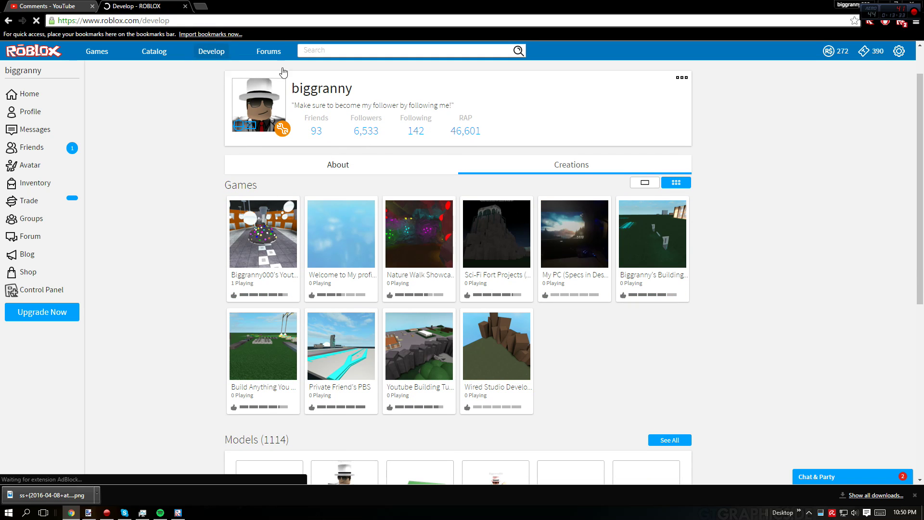
click(627, 179)
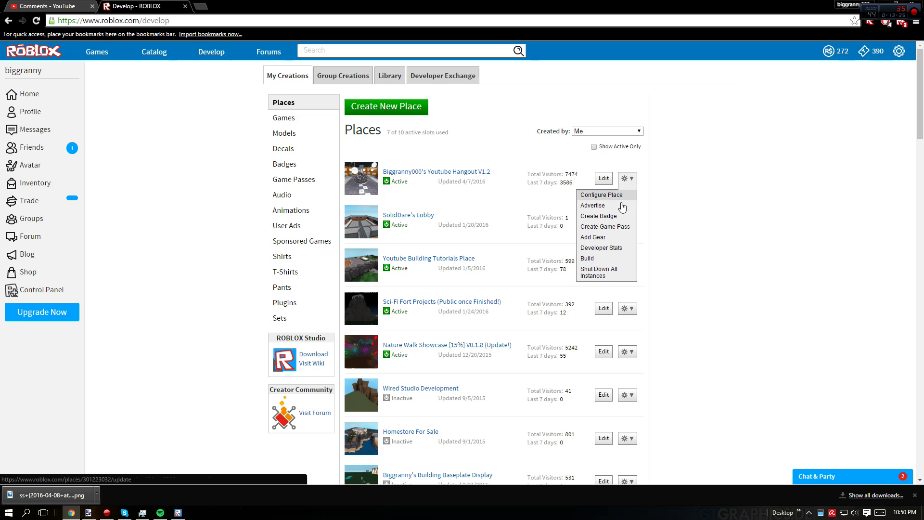
click(618, 195)
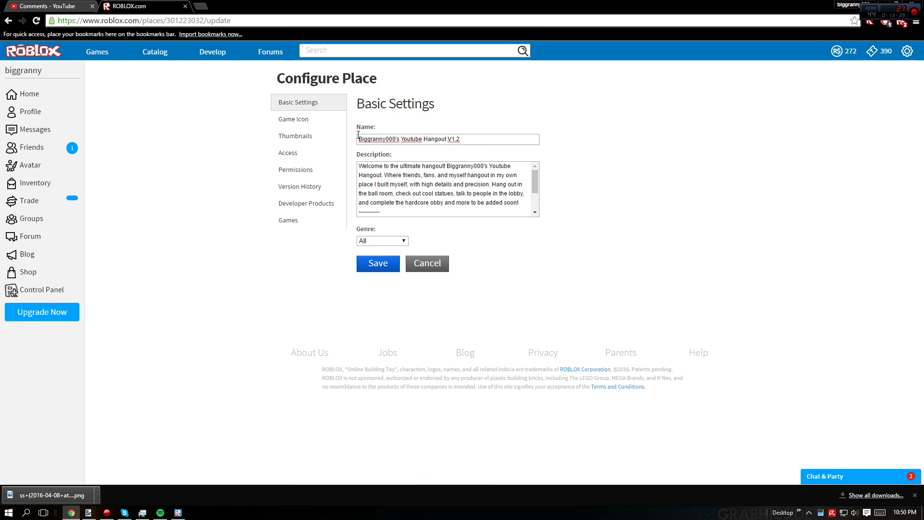
Review the place's Game Icon, Thumbnails and Access settings.
click(294, 119)
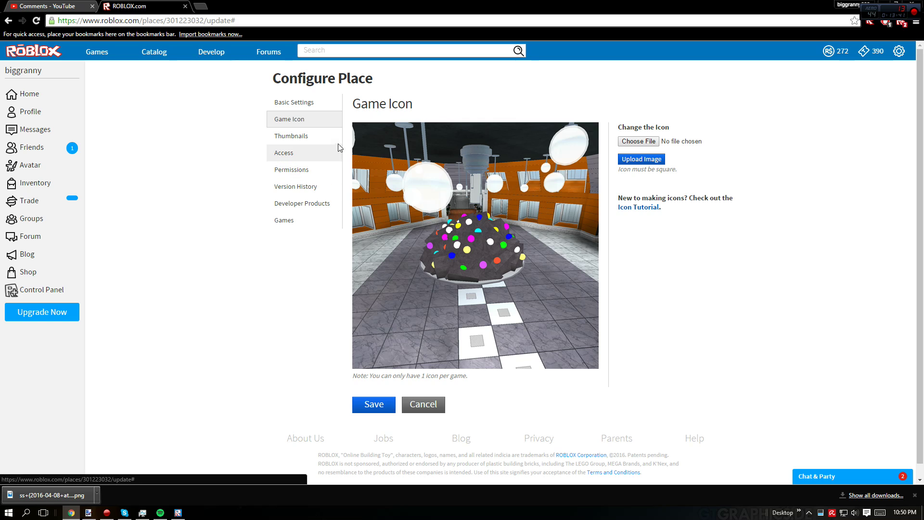
click(322, 137)
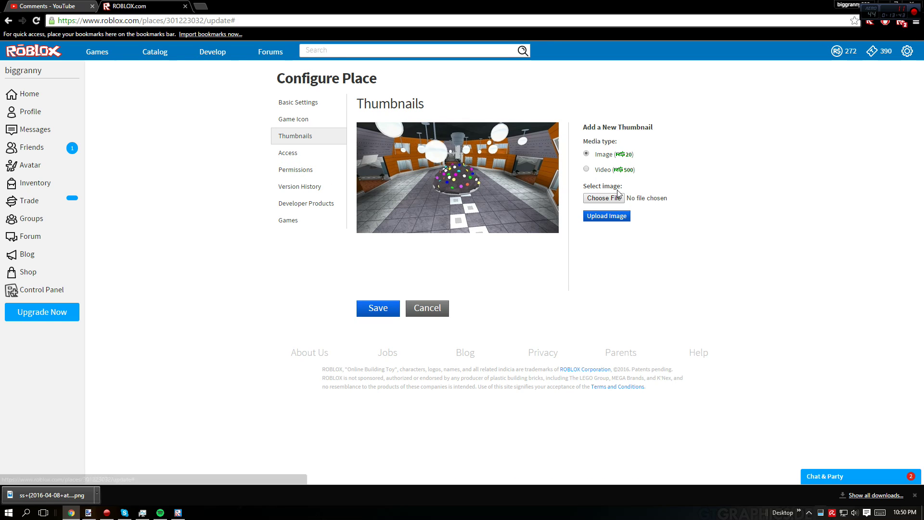
click(324, 152)
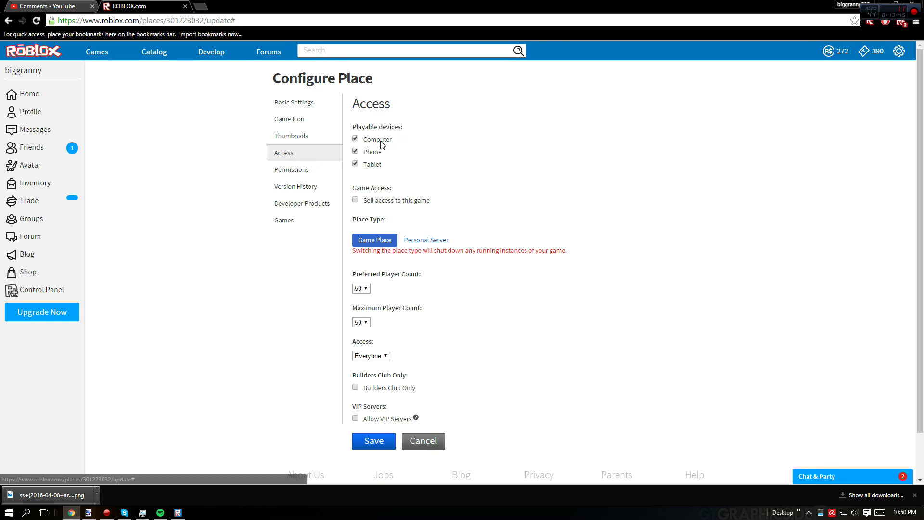
scroll(398, 313, down, 3)
scroll(423, 192, up, 3)
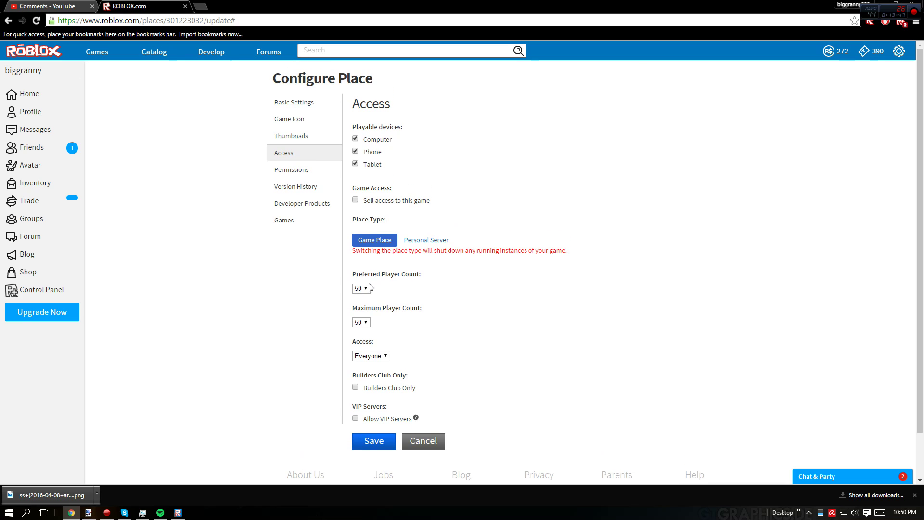
Check the Access choices, allow VIP servers for the place at a price of 100 Robux, and save the configuration.
click(372, 359)
click(376, 359)
click(355, 418)
scroll(467, 349, down, 3)
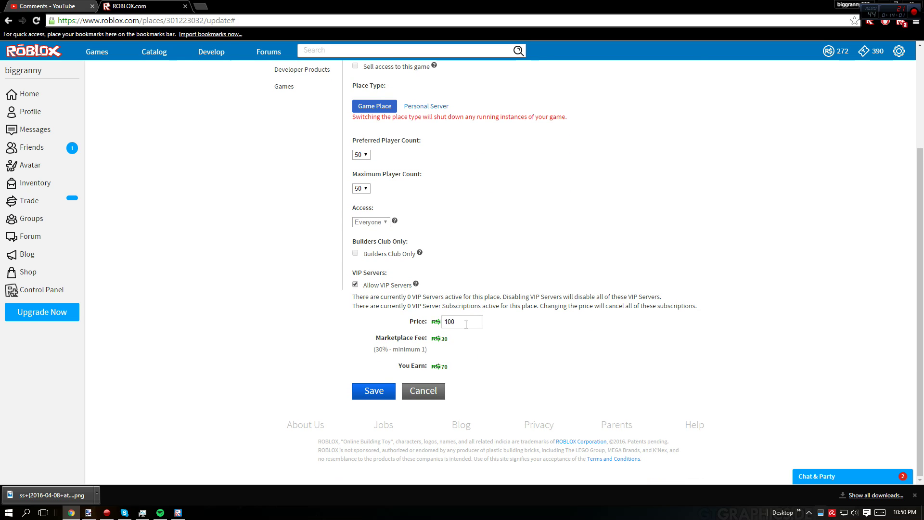
click(374, 390)
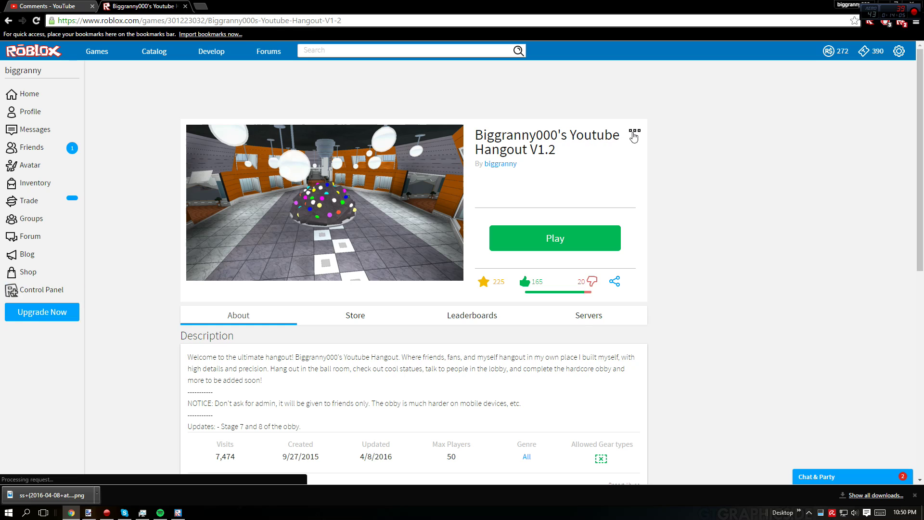
Reopen the place's configuration and examine its gear permissions and the available chat types.
click(633, 132)
click(621, 187)
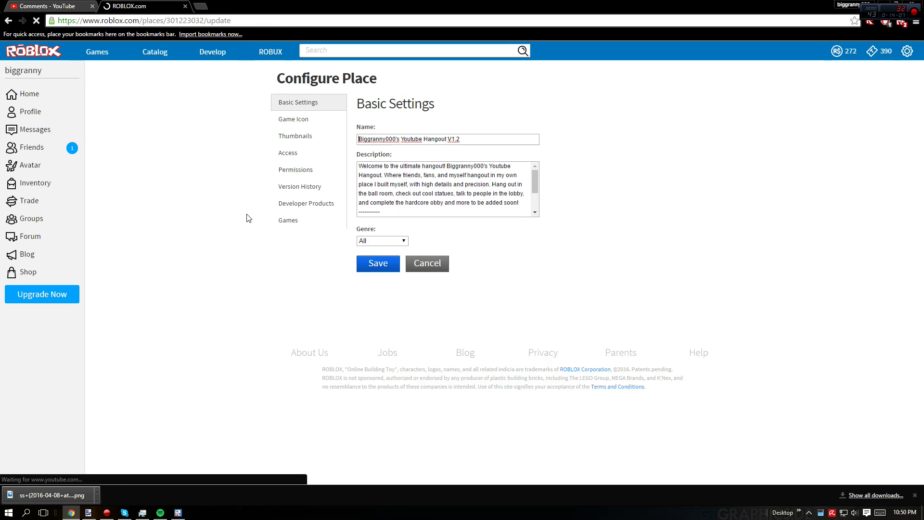
click(290, 157)
click(293, 172)
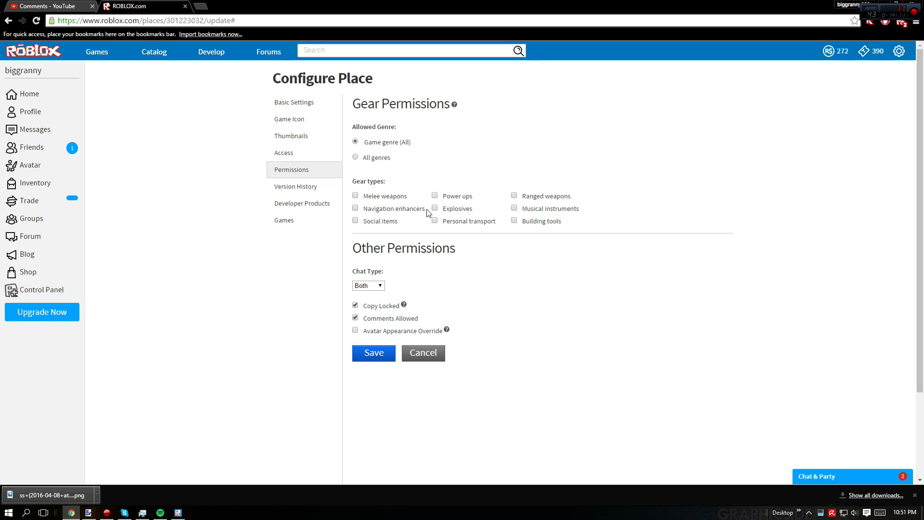
click(379, 288)
click(373, 286)
Review the place's Version History, Developer Products and Games settings, and return to its Basic Settings.
click(320, 186)
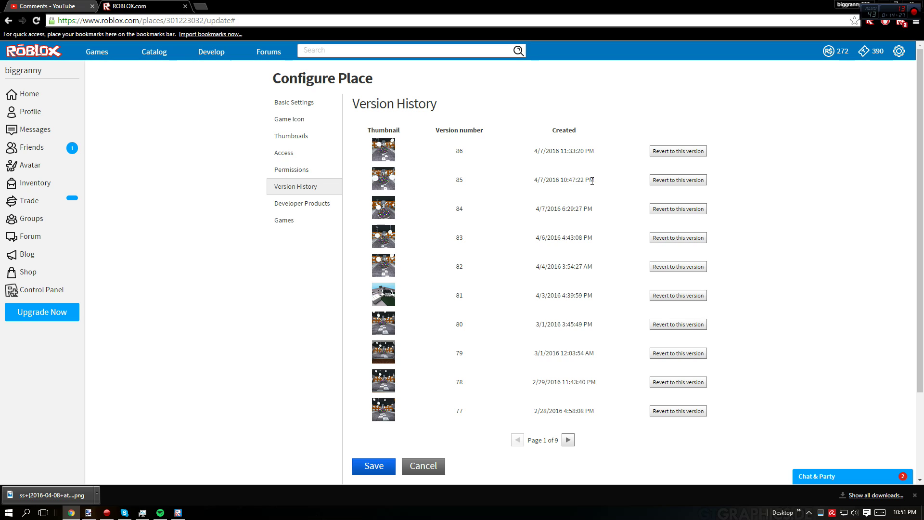
click(285, 201)
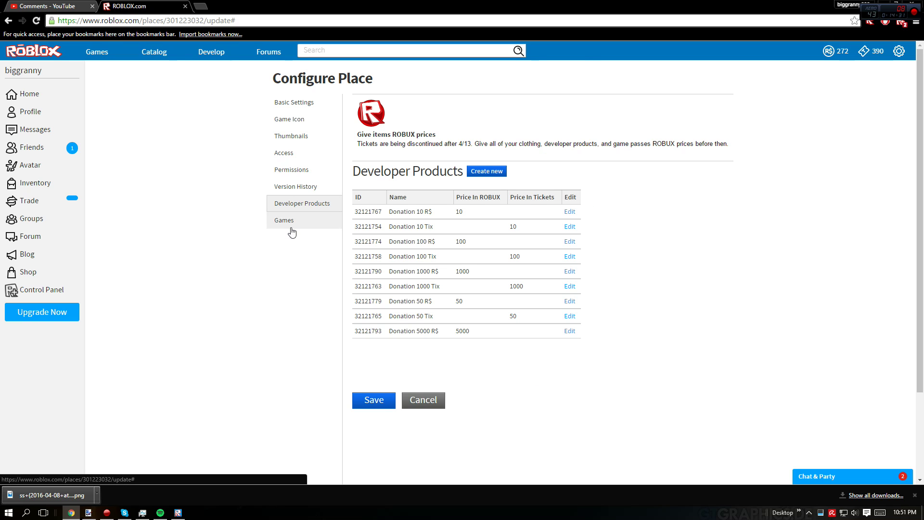
click(290, 222)
click(289, 206)
click(295, 226)
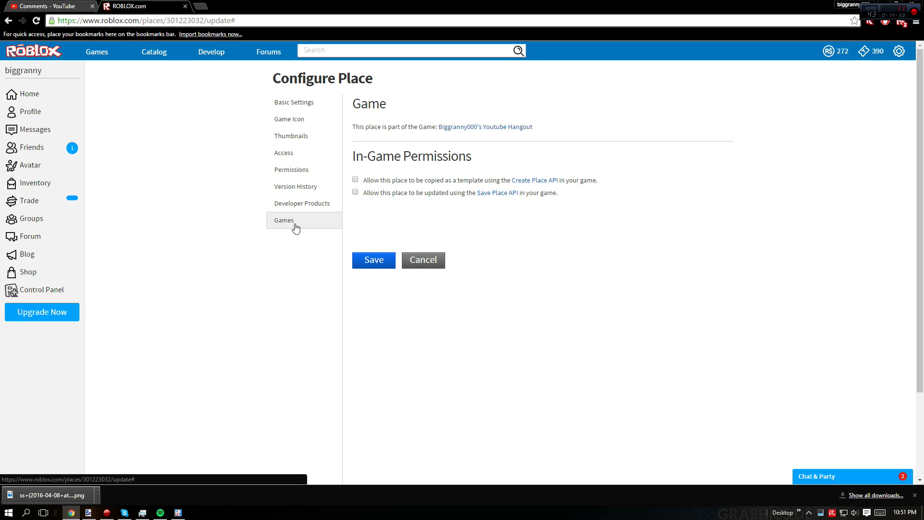
click(319, 105)
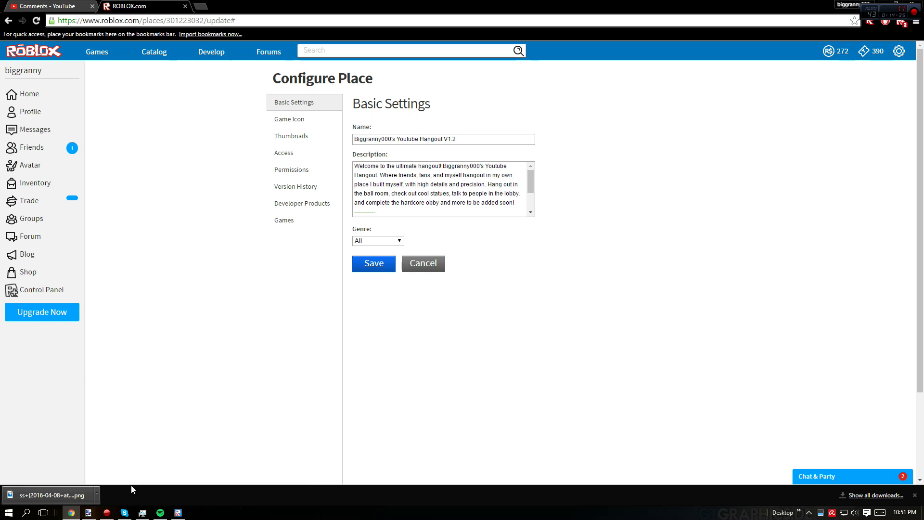
Switch to Roblox Studio, try a Brightness of 5 on the Lighting service, and reset it to 1.
click(176, 513)
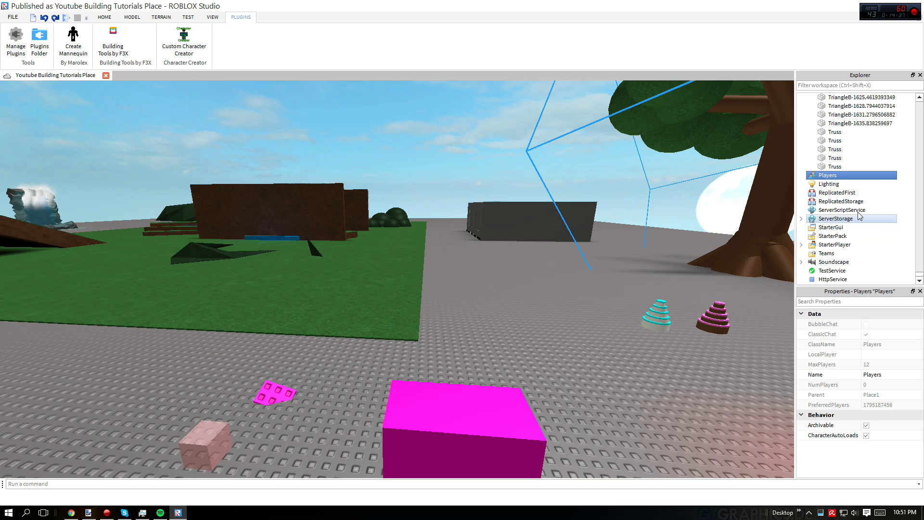
click(841, 176)
click(828, 184)
click(874, 336)
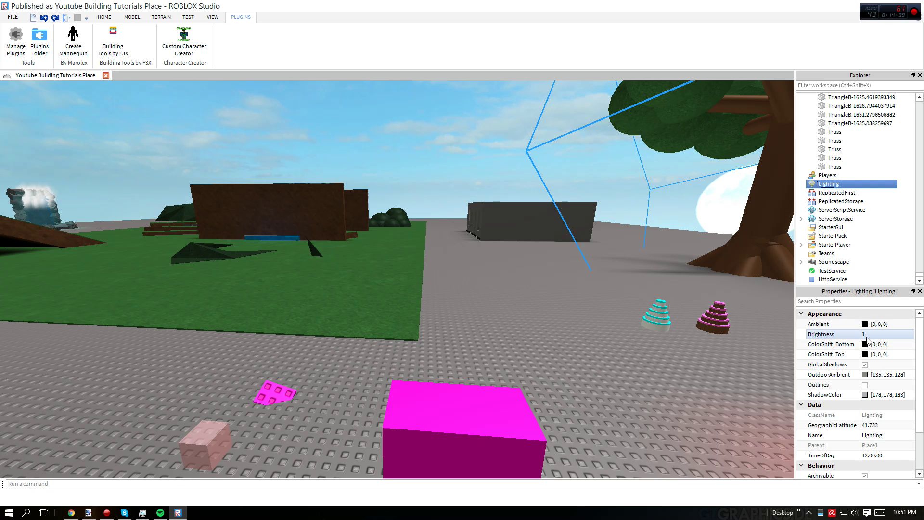
text(2)
key(Return)
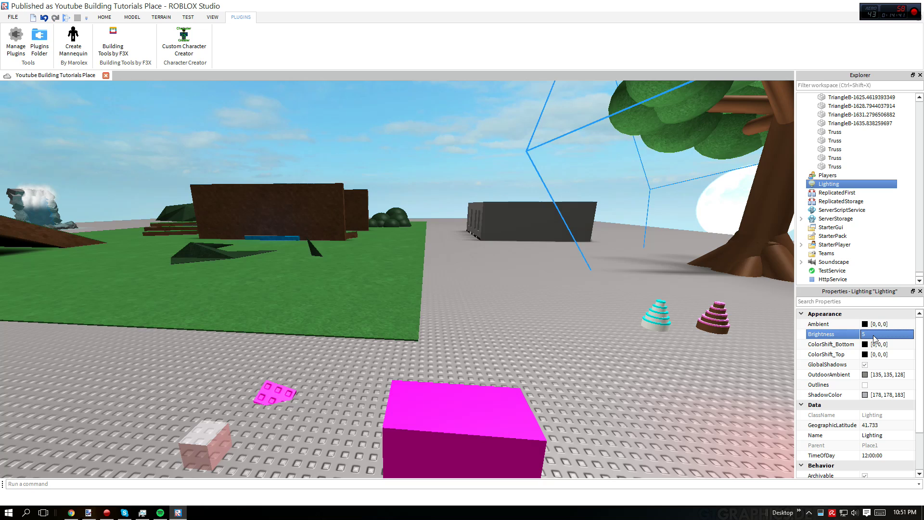
text(1)
key(Return)
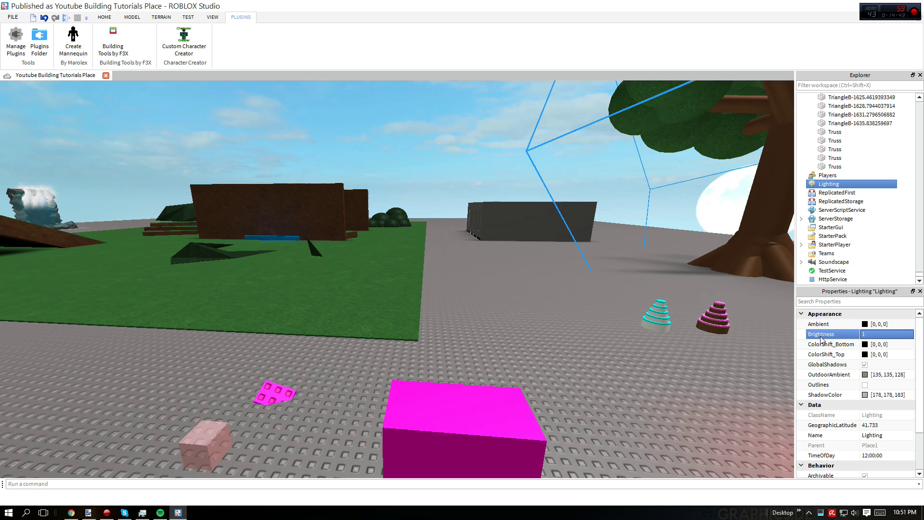
Try a Brightness of -5 on the Lighting service and set it back to 1.
click(872, 334)
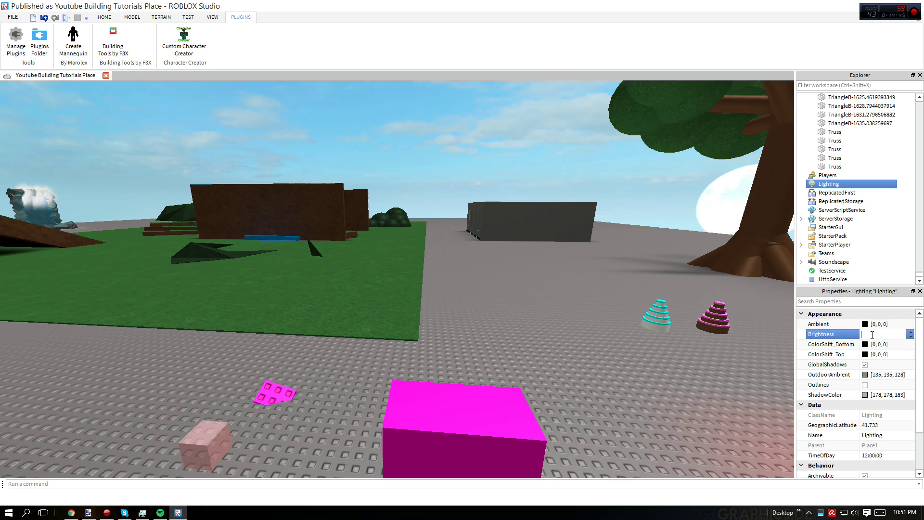
text(-5)
key(Return)
click(872, 336)
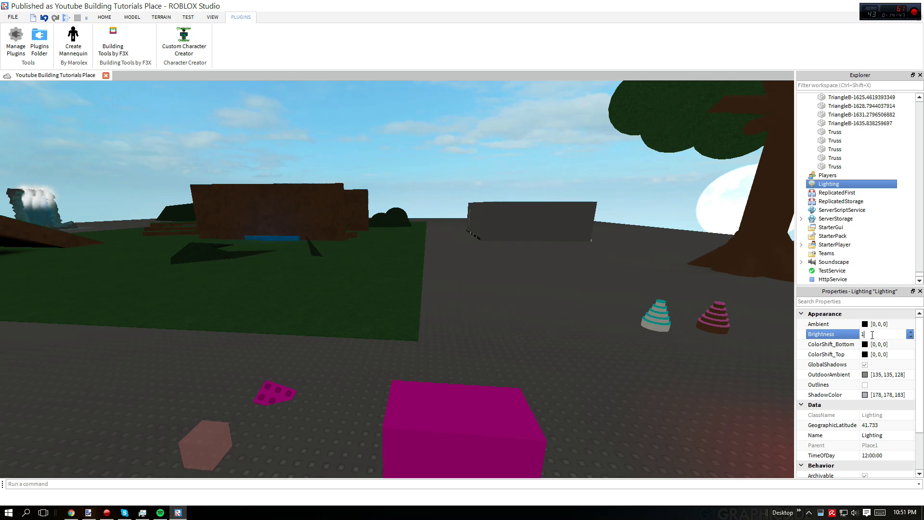
key(Return)
Try a red Ambient colour (255, 0, 0) on the Lighting service and reset it to black.
right_drag(524, 267, 524, 267)
key(s)
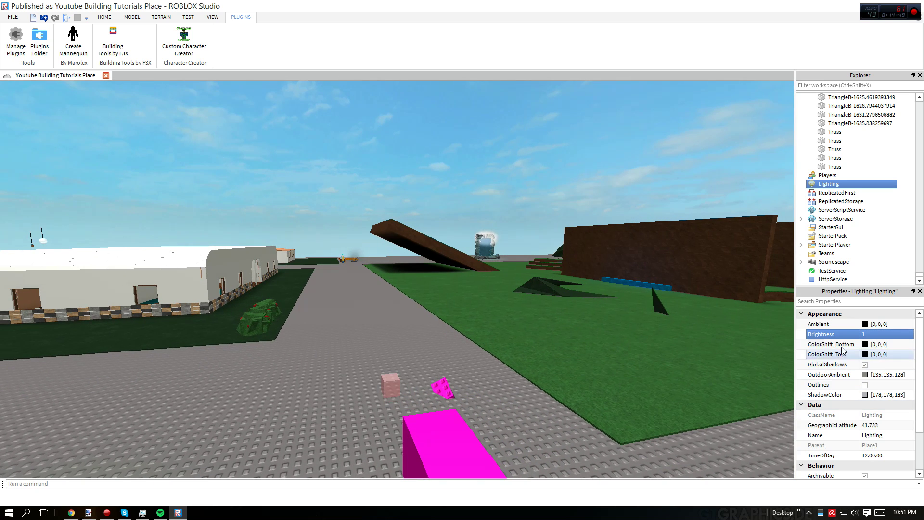
click(865, 324)
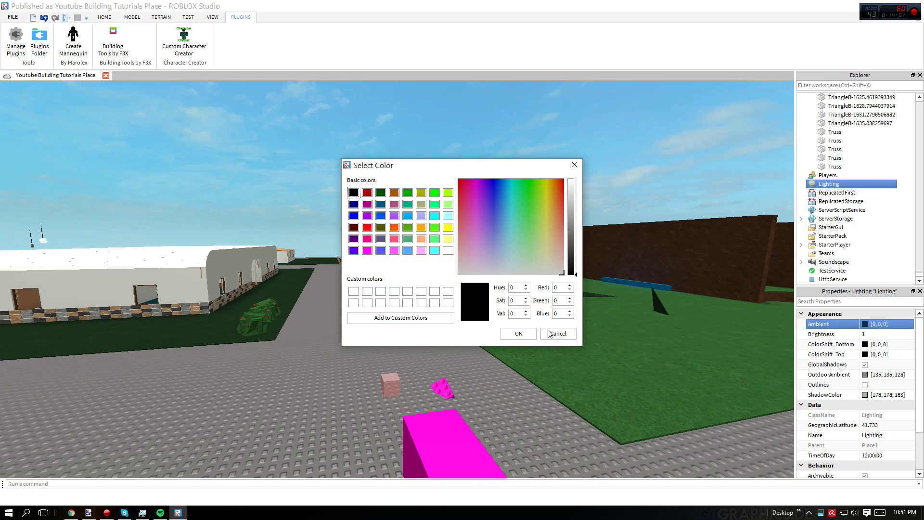
click(366, 227)
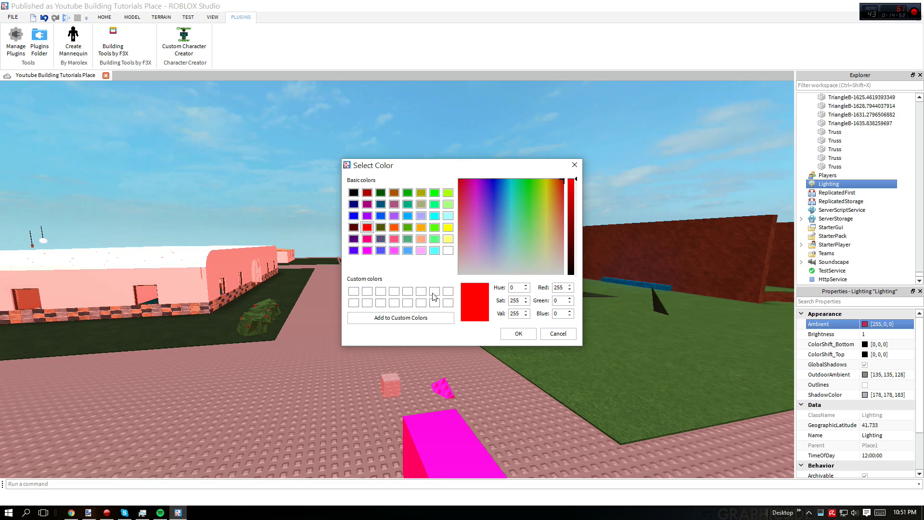
click(354, 193)
click(522, 336)
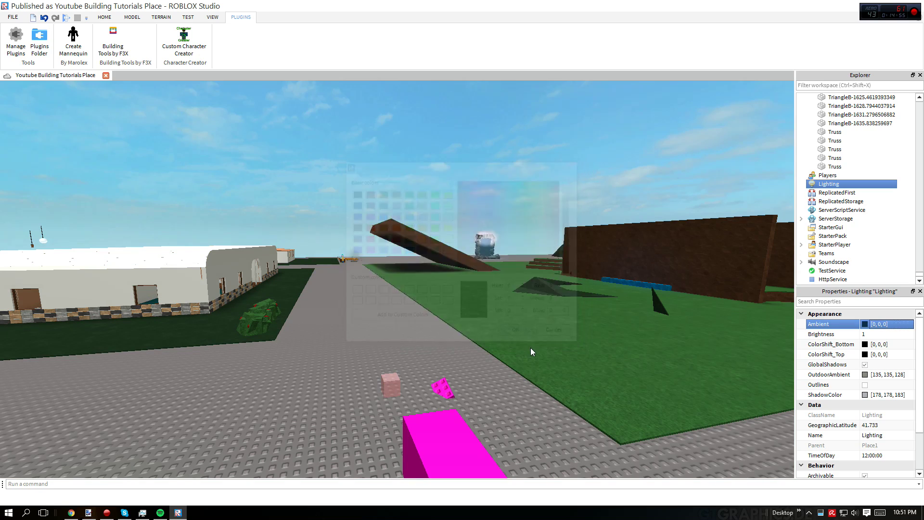
right_drag(530, 347, 518, 351)
key(s)
key(d)
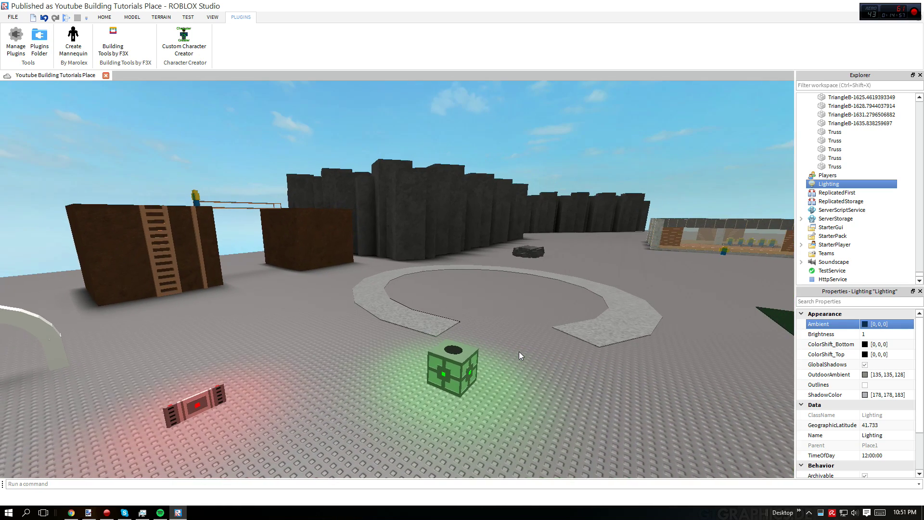
key(s)
key(a)
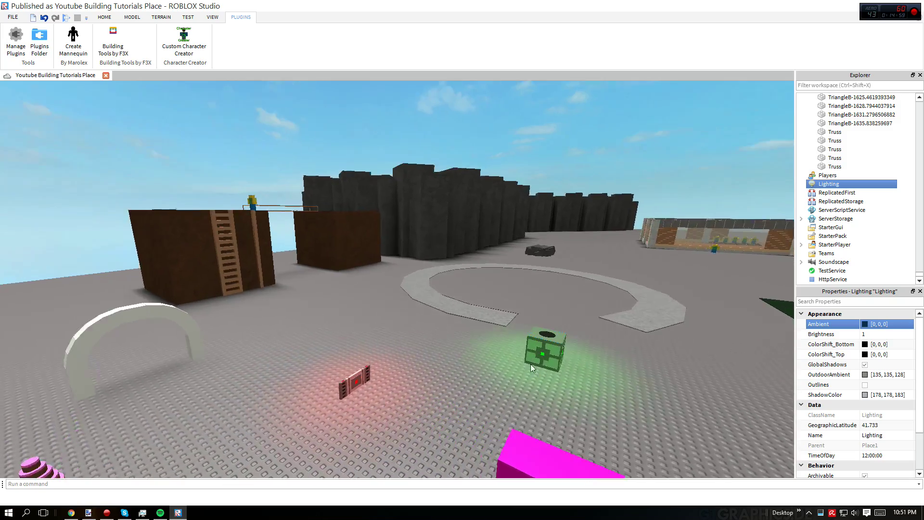
right_drag(530, 364, 478, 339)
key(s)
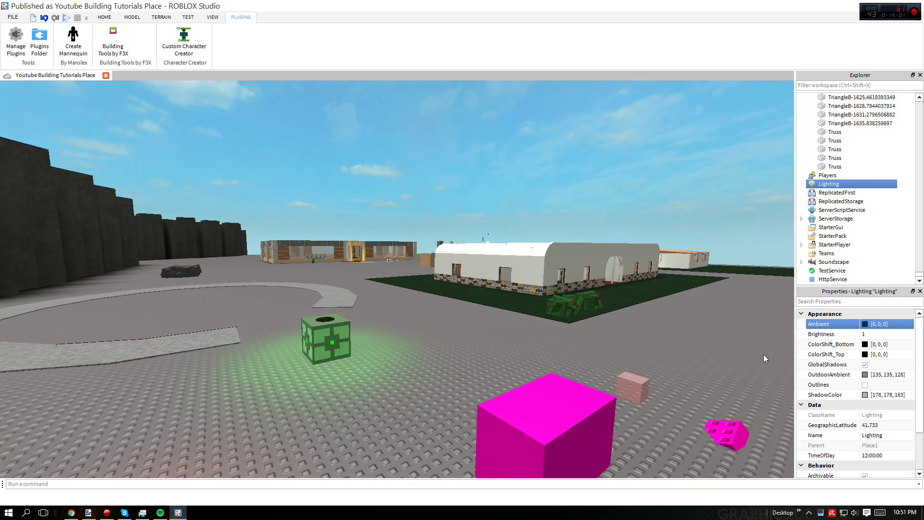
Enable Outlines on the Lighting service, inspect the green crate up close, and disable Outlines again.
scroll(865, 360, down, 3)
click(865, 355)
key(w)
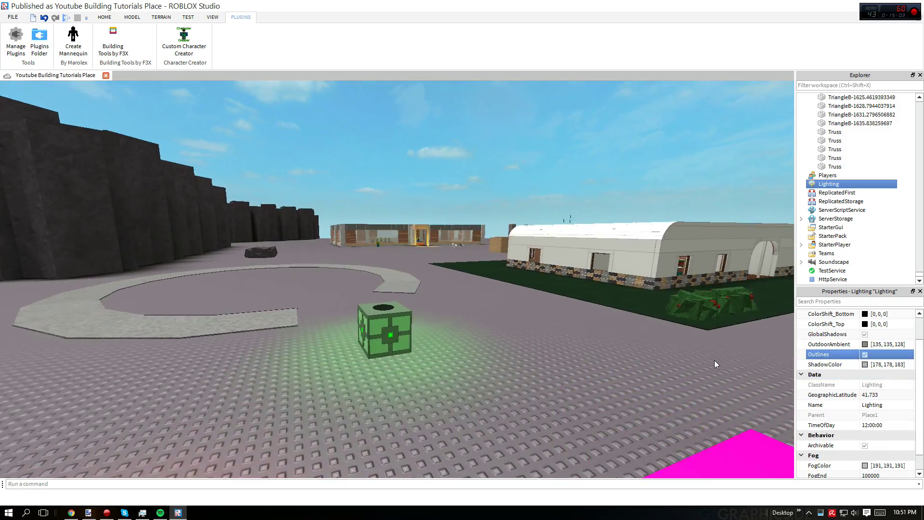
key(a)
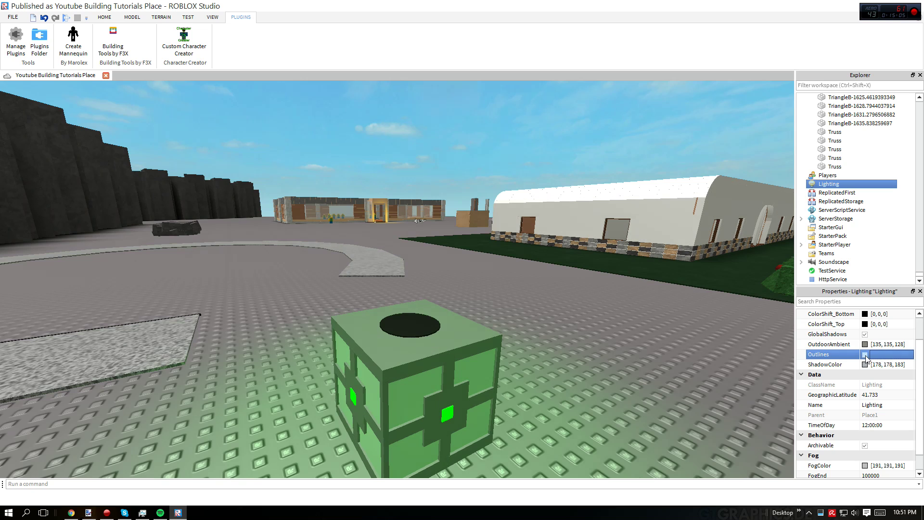
click(865, 355)
key(s)
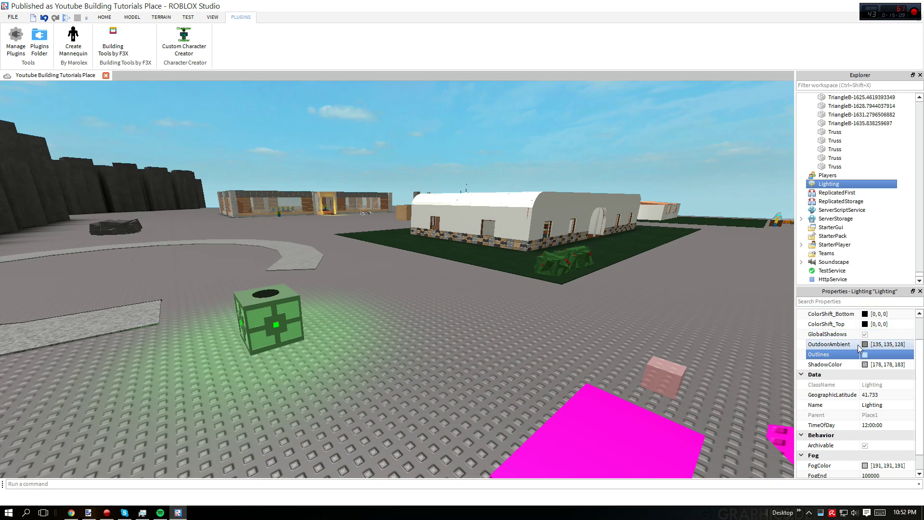
scroll(852, 346, down, 1)
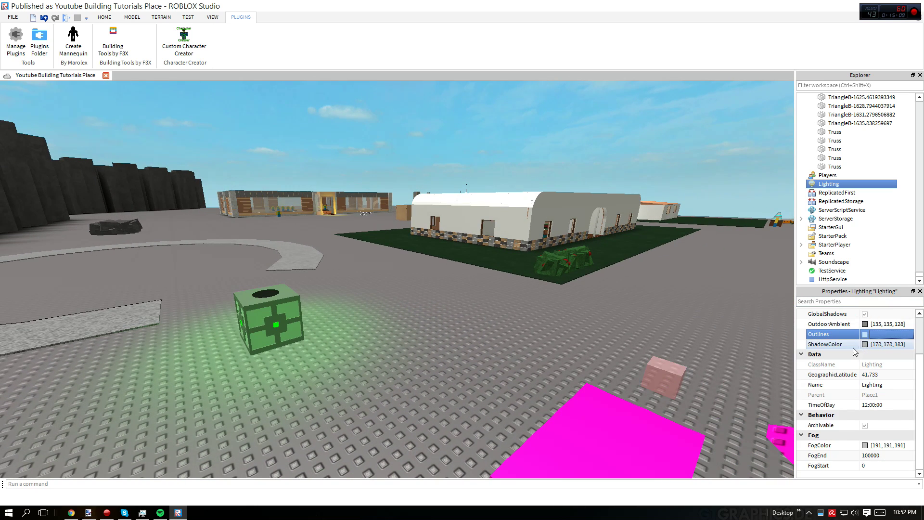
Examine the ReplicatedFirst, ReplicatedStorage and ServerScriptService services and the contents of ServerStorage.
click(842, 195)
click(844, 203)
click(844, 211)
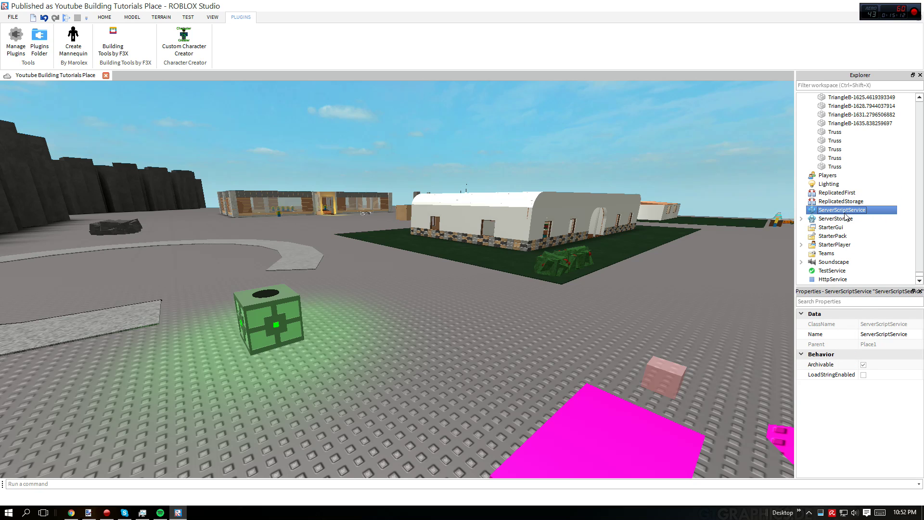
click(800, 219)
scroll(823, 224, down, 5)
scroll(818, 202, up, 5)
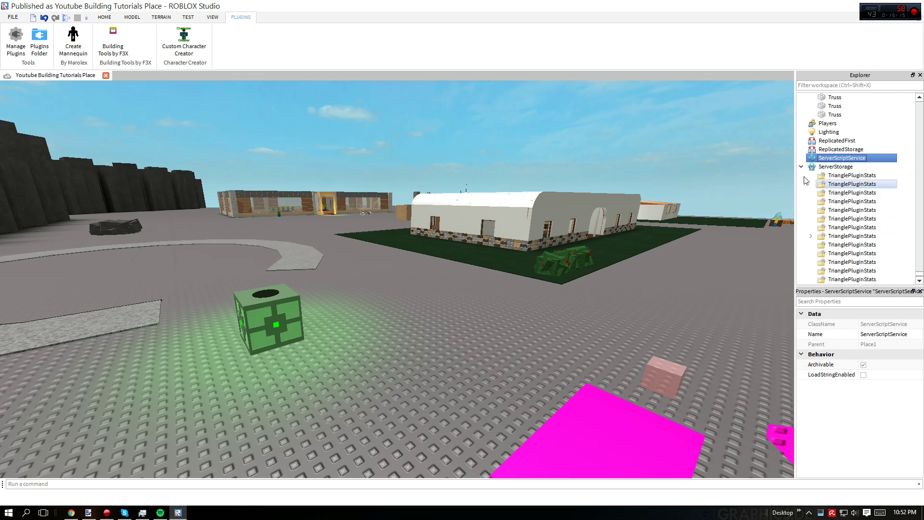
click(801, 170)
Review the properties of StarterGui, StarterPack, StarterPlayer and Teams, and expand Soundscape to show its sounds.
click(819, 227)
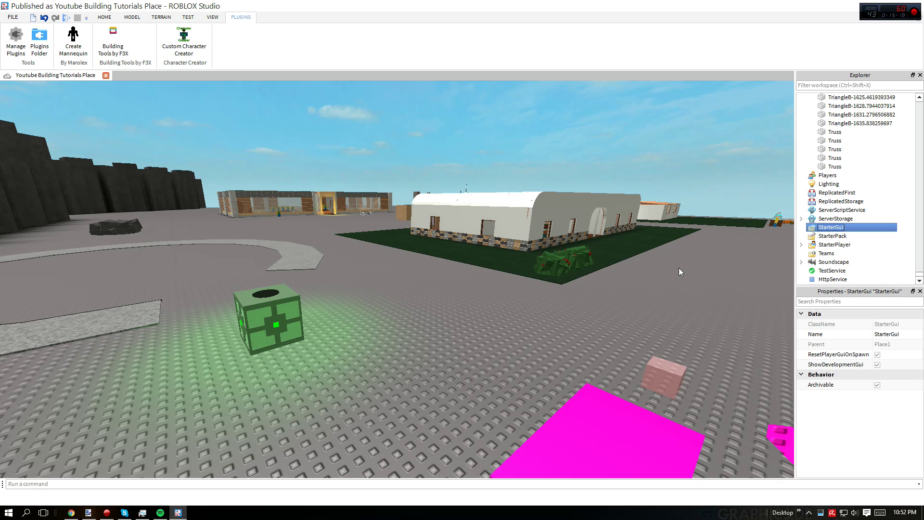
click(834, 236)
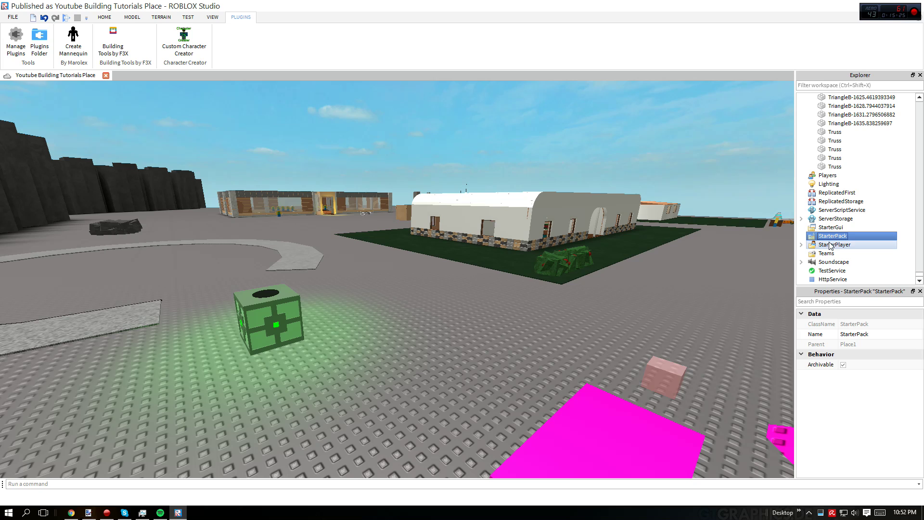
click(832, 245)
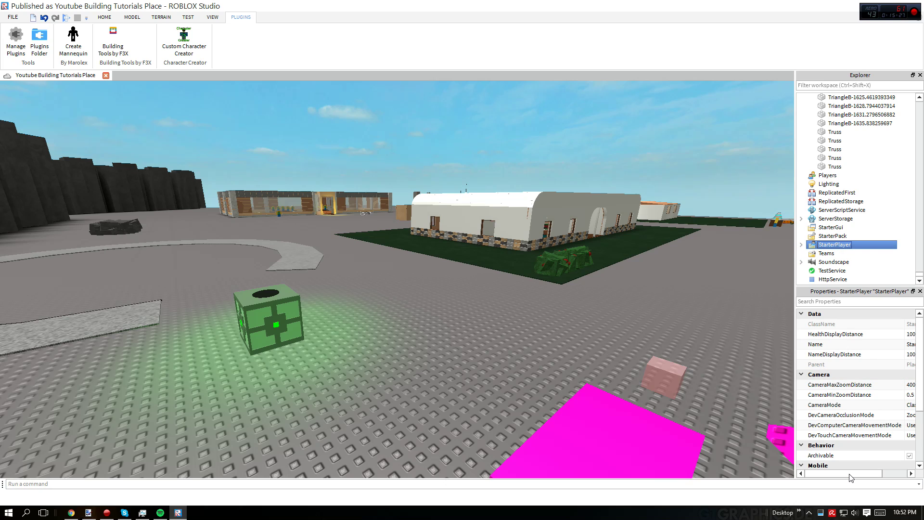
mouse_move(851, 473)
mouse_down()
mouse_move(876, 471)
mouse_move(851, 470)
mouse_move(864, 474)
mouse_move(847, 484)
mouse_move(866, 479)
mouse_up()
click(825, 253)
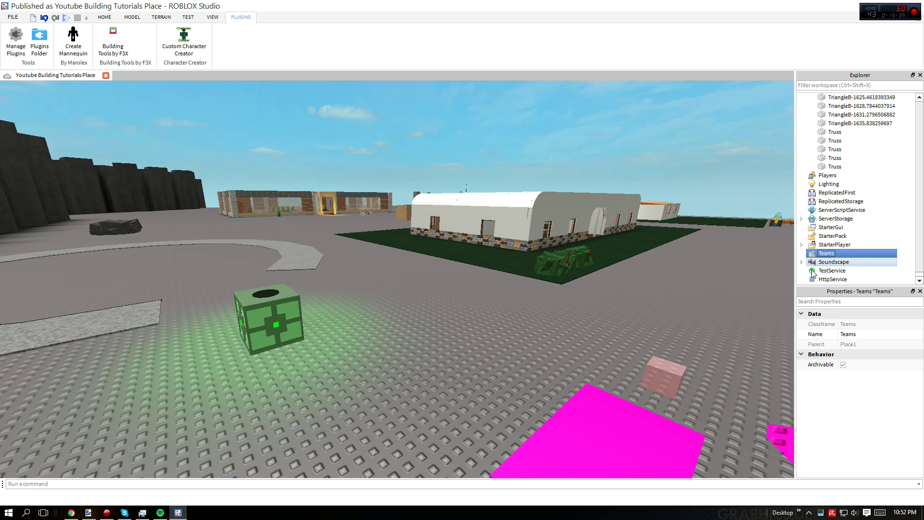
click(802, 261)
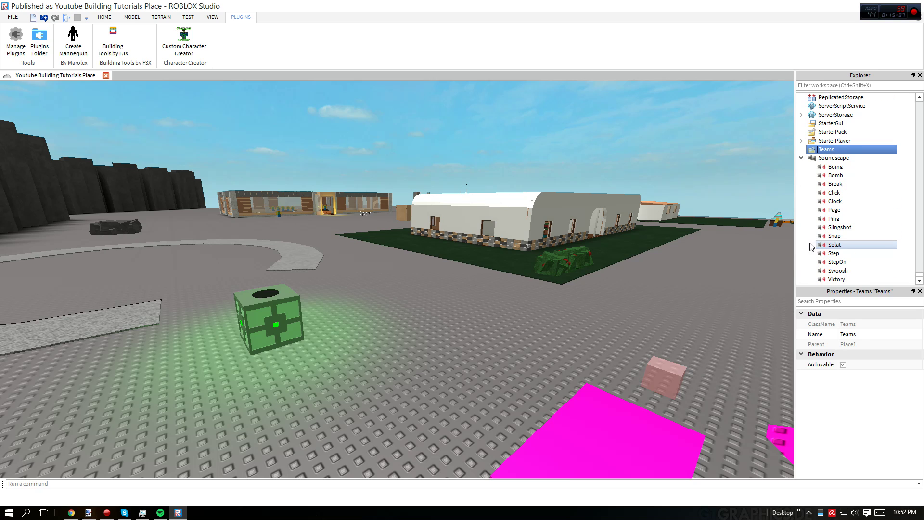
Return to the start of the Explorer hierarchy and examine the Workspace properties.
scroll(808, 145, up, 10)
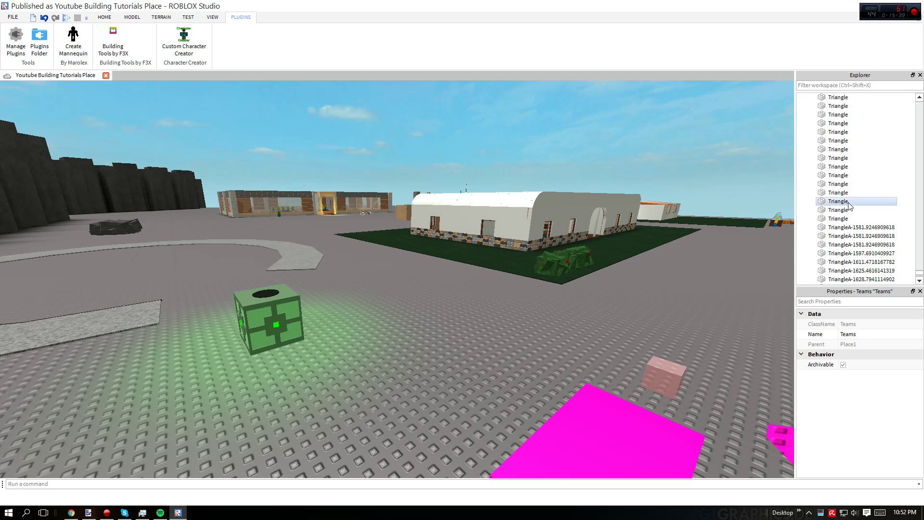
drag(920, 272, 921, 226)
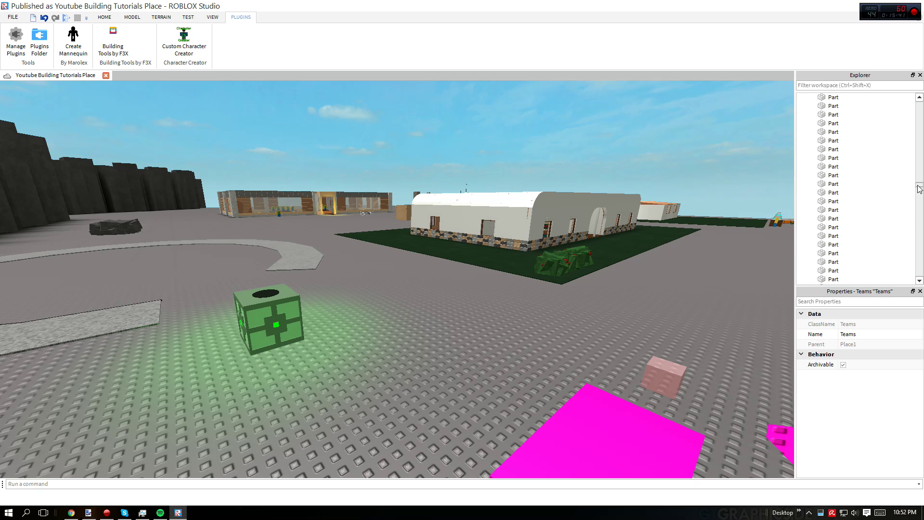
drag(920, 188, 920, 101)
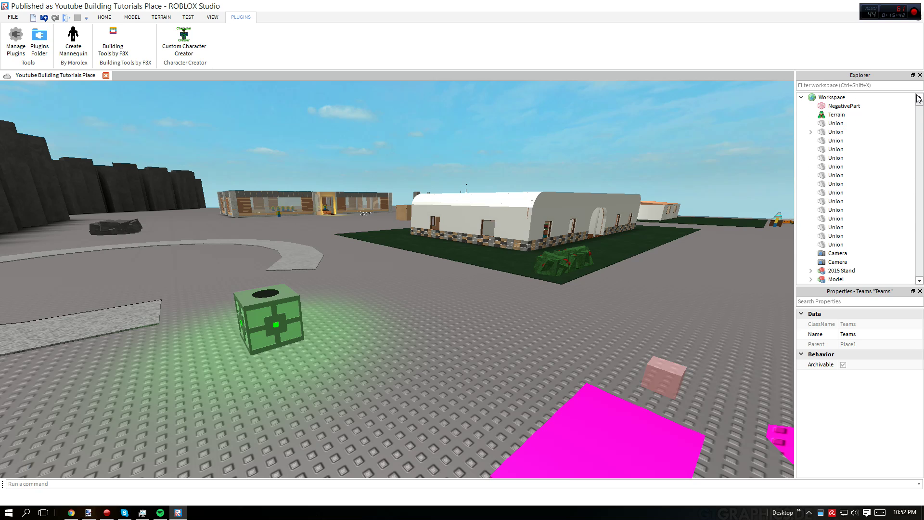
click(842, 99)
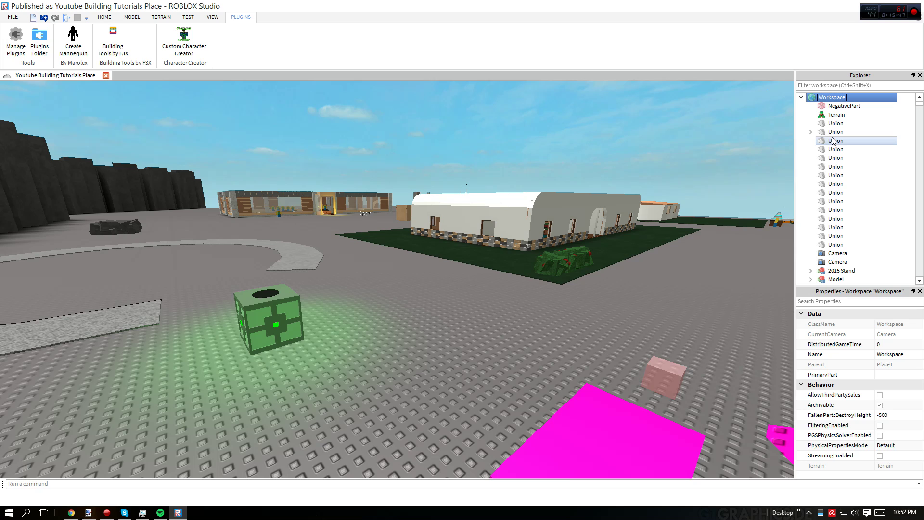
Examine the properties of a Model, the Terrain and individual Parts within the Workspace.
scroll(834, 140, down, 3)
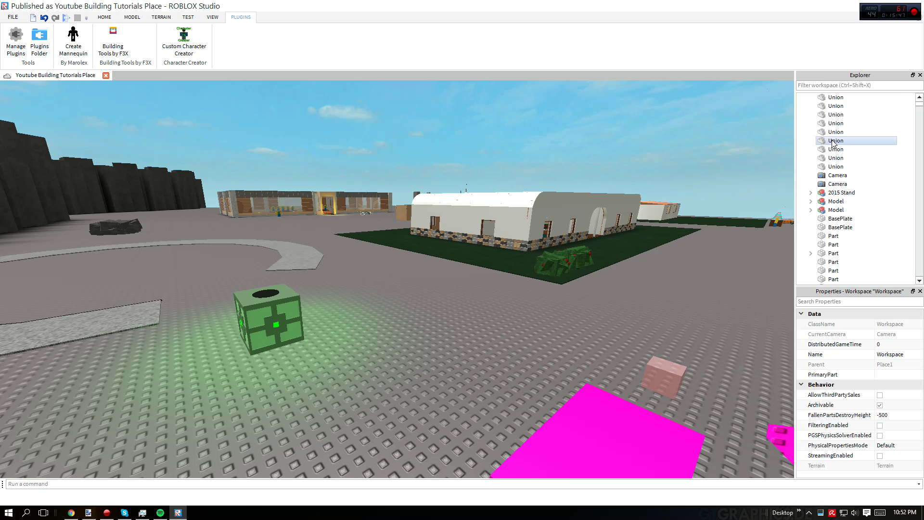
click(835, 210)
scroll(834, 178, up, 2)
scroll(834, 179, up, 2)
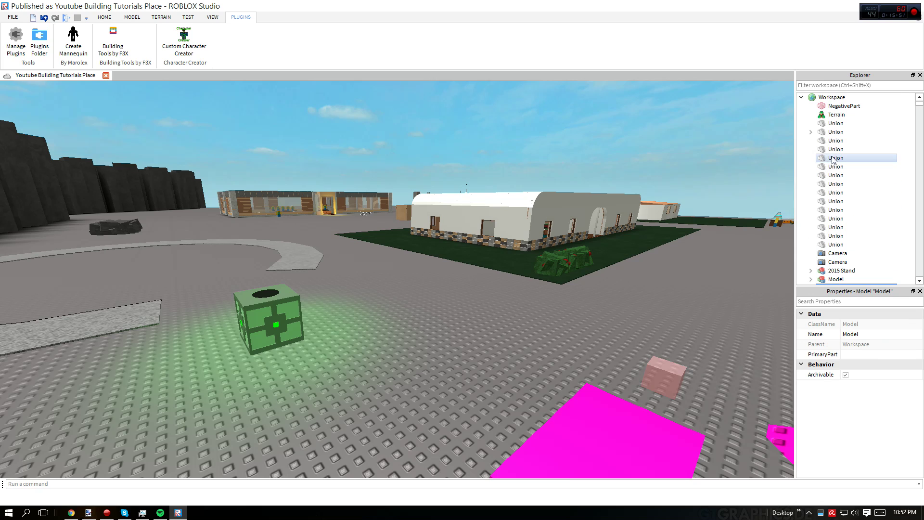
click(849, 122)
scroll(852, 144, down, 3)
scroll(852, 153, down, 6)
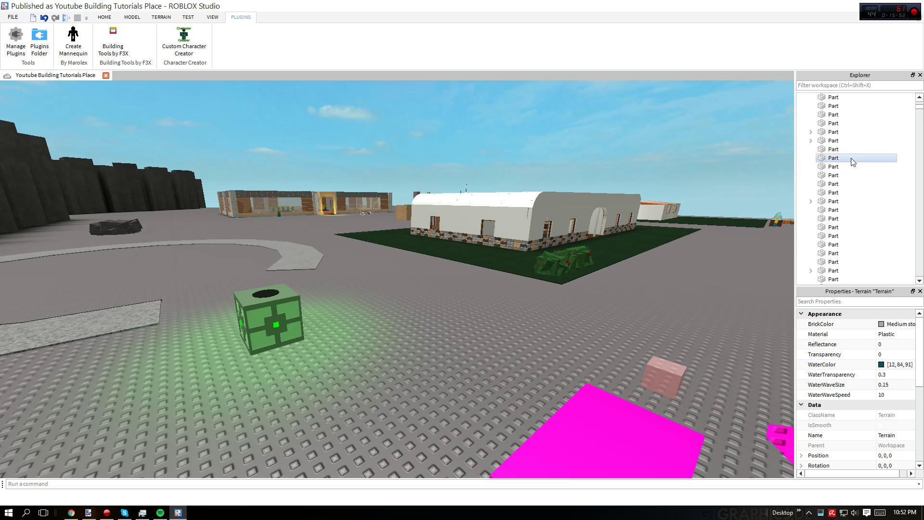
click(852, 160)
click(858, 184)
Select the body part of the green-lit crate and enlarge the Properties area so its values are fully readable.
click(261, 324)
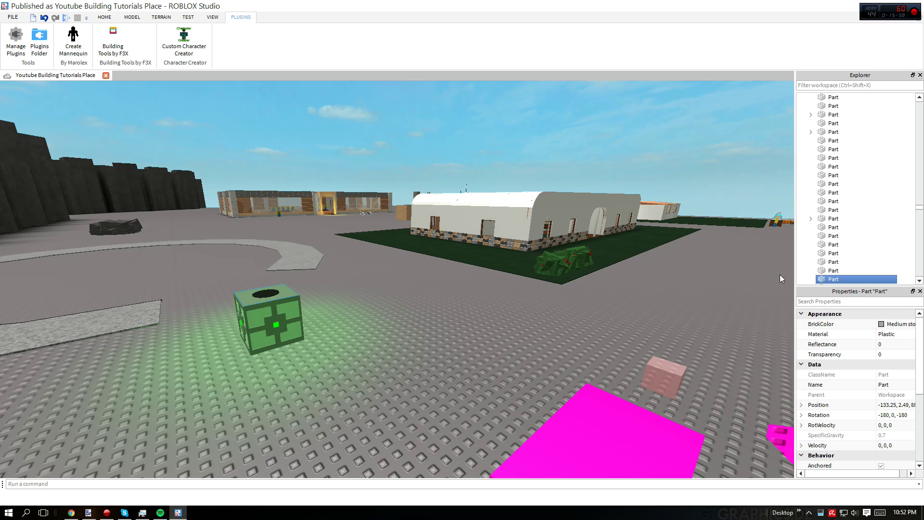
drag(794, 268, 602, 272)
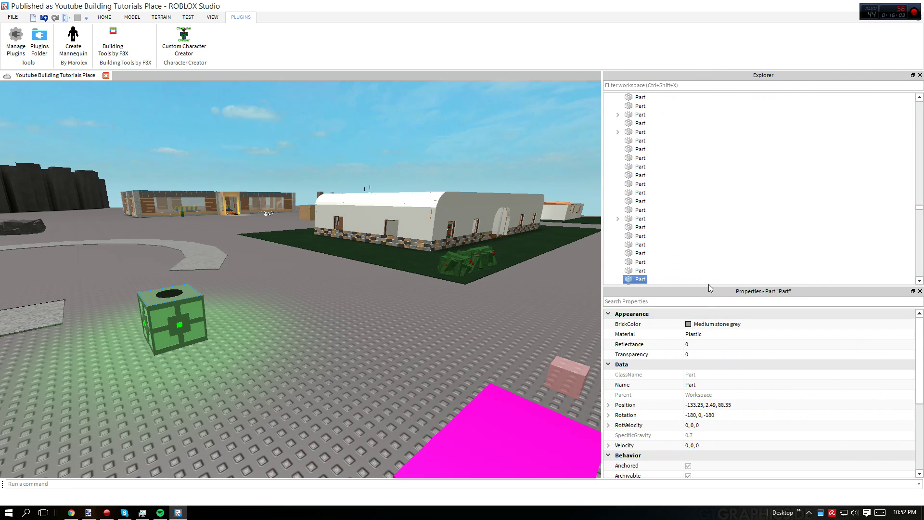
drag(709, 285, 708, 219)
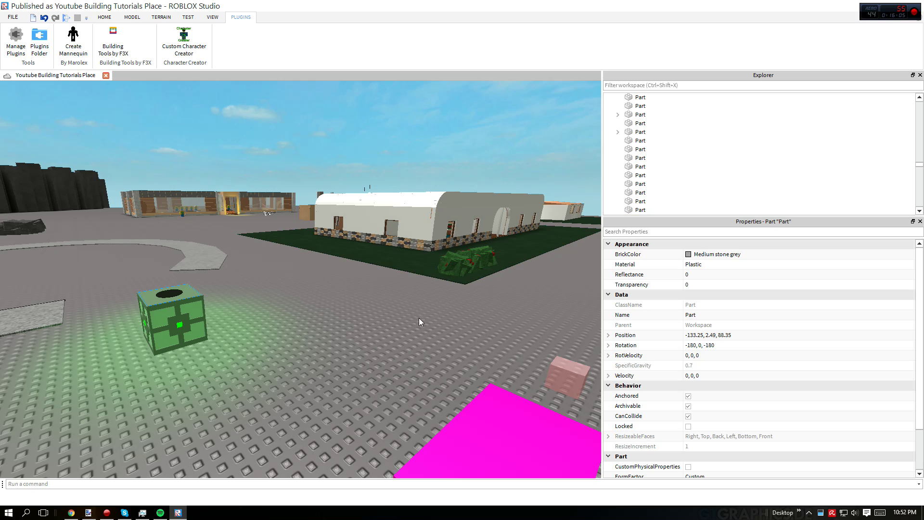
right_drag(418, 317, 429, 317)
click(493, 347)
click(333, 295)
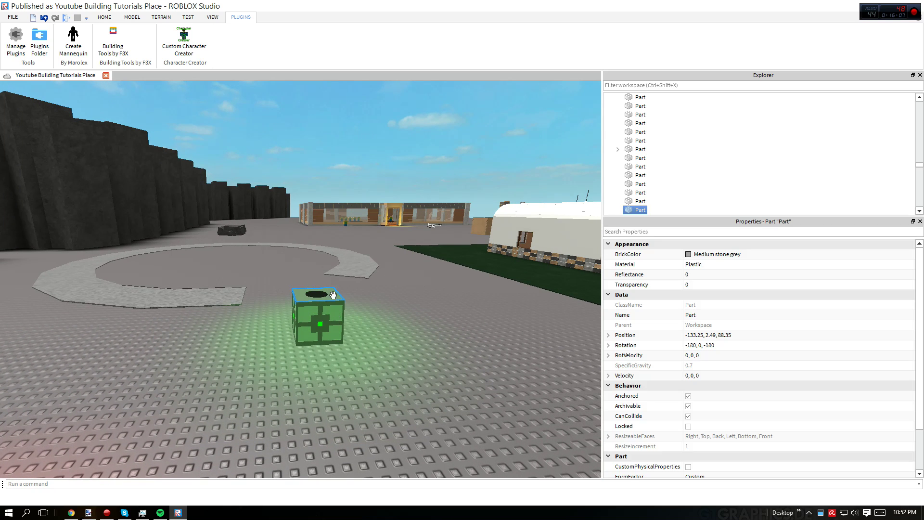
scroll(378, 339, up, 4)
right_drag(379, 339, 381, 338)
Examine the BrickColor and Material properties of the selected crate part.
click(690, 254)
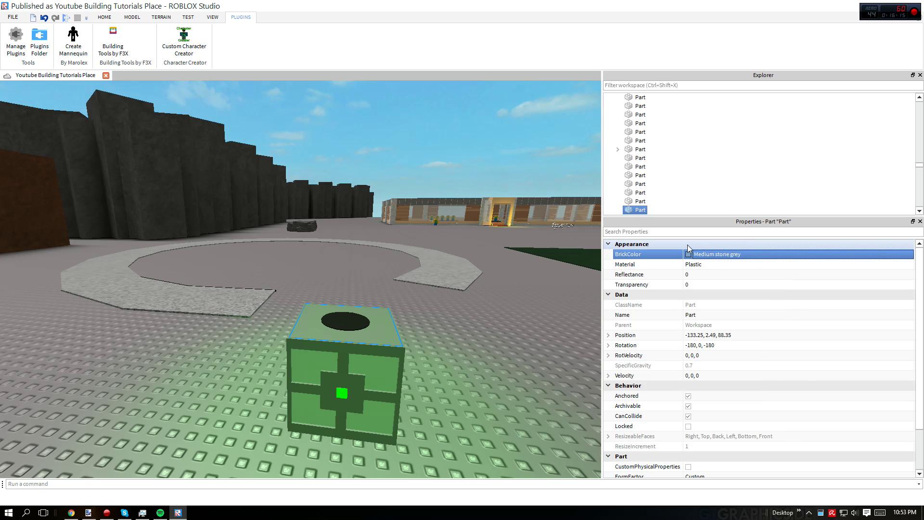
click(694, 265)
click(694, 265)
click(694, 268)
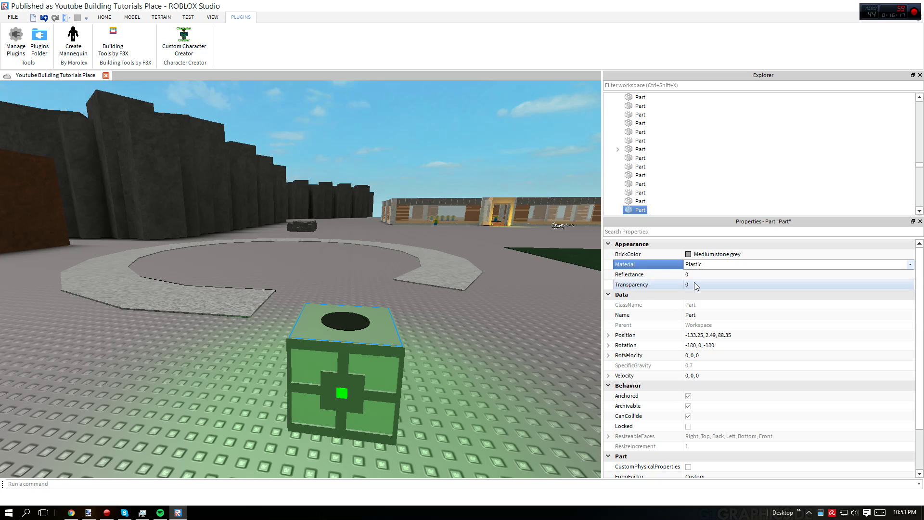
Try a Reflectance of 0.75 on the crate part and inspect its surface up close.
click(697, 274)
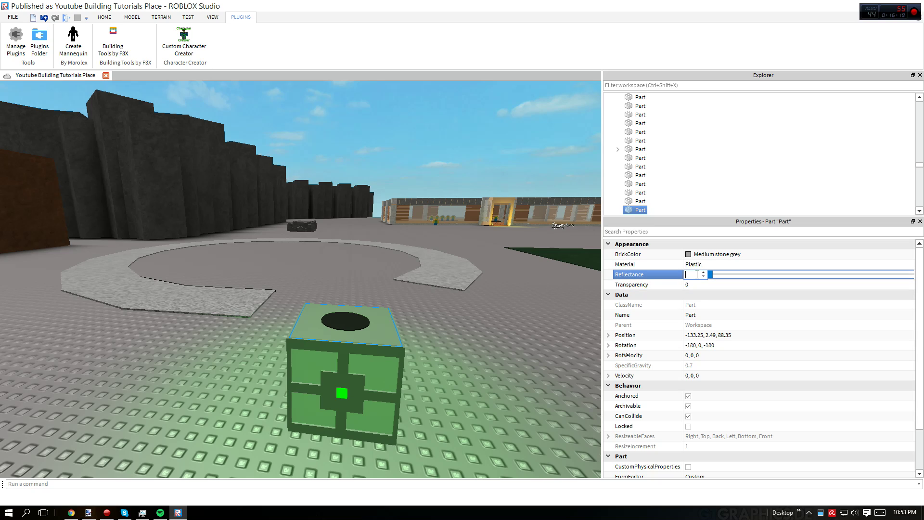
drag(710, 274, 861, 283)
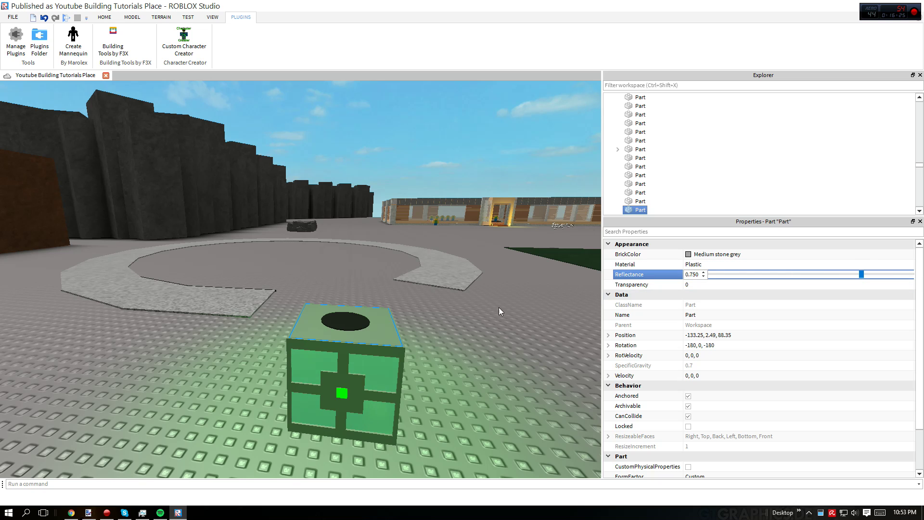
right_drag(411, 318, 411, 319)
key(w)
key(a)
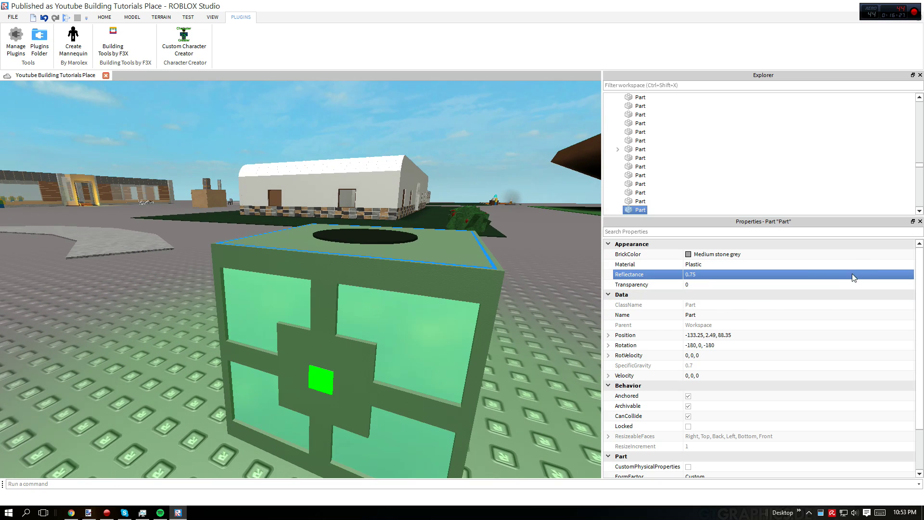
Reset the crate part's Reflectance to 0 and try its Transparency, leaving it at 0.
click(852, 274)
drag(861, 275, 693, 274)
click(703, 273)
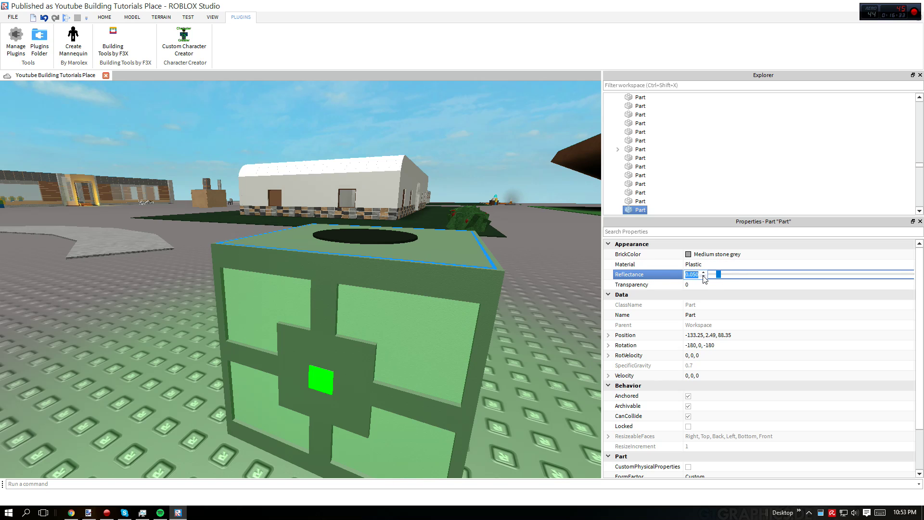
click(704, 277)
click(699, 285)
mouse_move(711, 285)
mouse_down()
mouse_move(885, 283)
mouse_move(700, 284)
mouse_up()
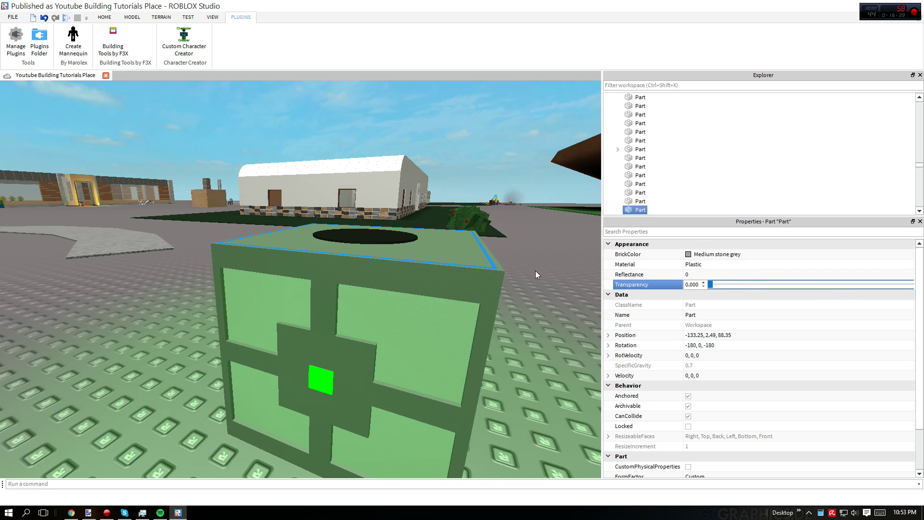
Try a Position of -133.25, 2.49, 86 on the crate's body part and undo the move.
right_drag(535, 271, 511, 364)
key(s)
key(d)
key(a)
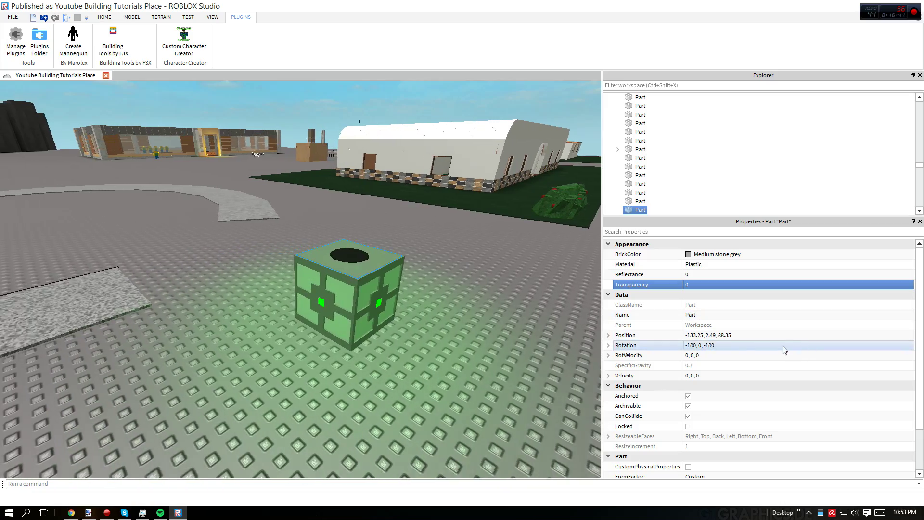
key(s)
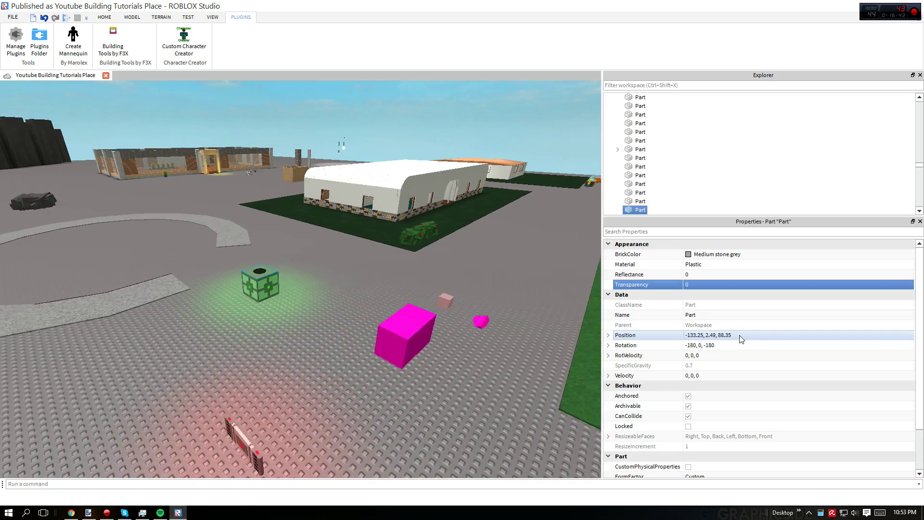
key(w)
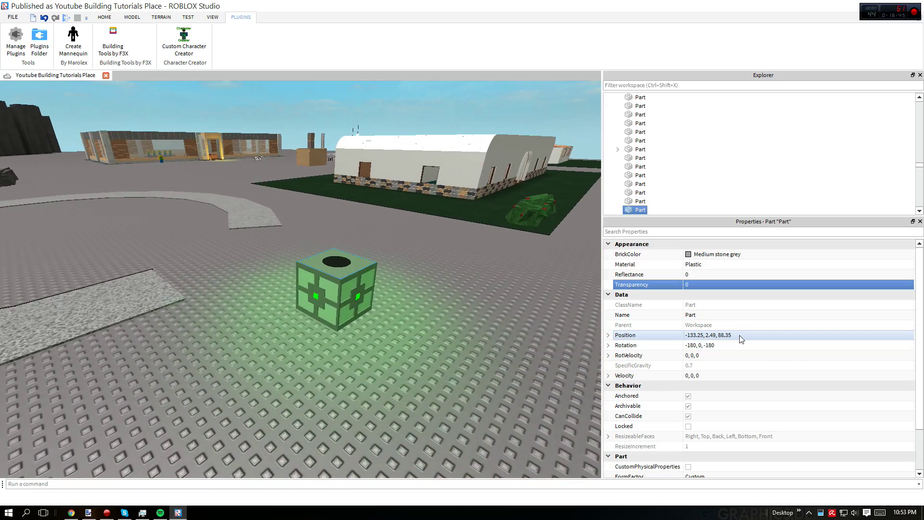
click(740, 336)
double_click(740, 335)
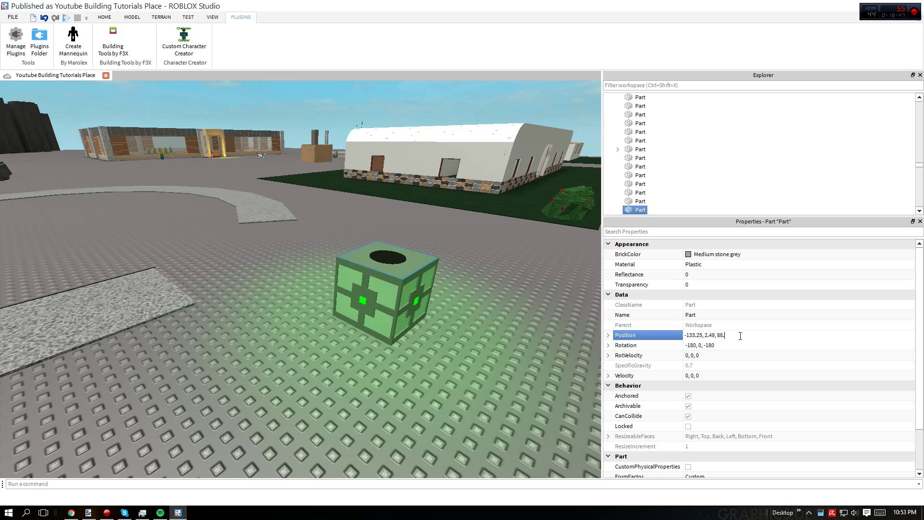
text(86)
key(Return)
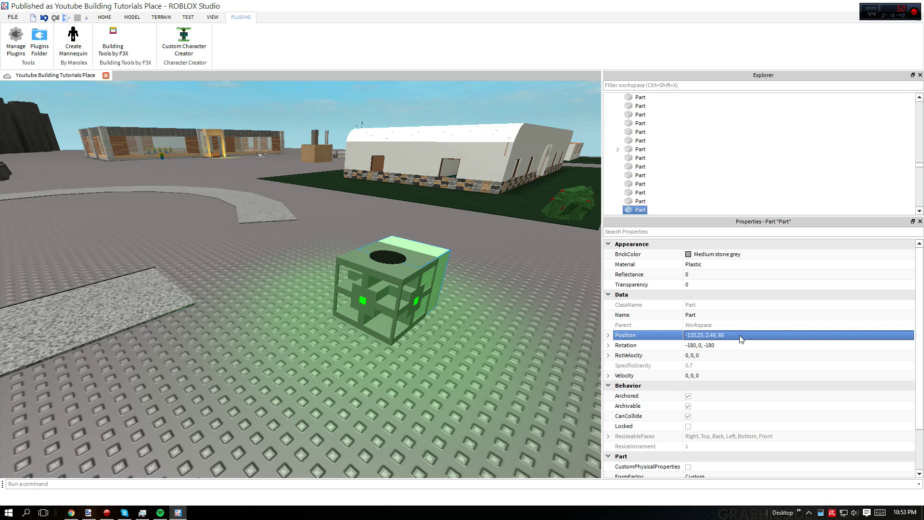
click(45, 18)
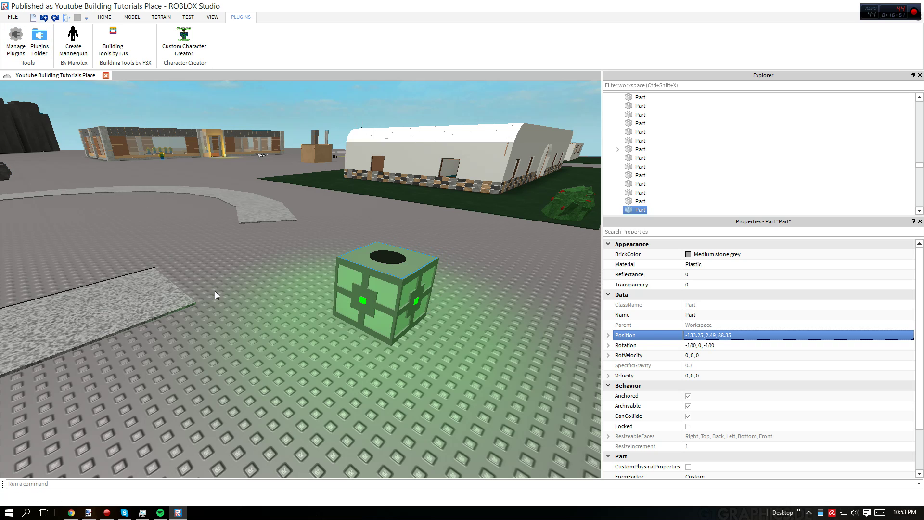
Examine the crate part's Data and Behavior properties, including Anchored and CanCollide.
scroll(711, 343, down, 1)
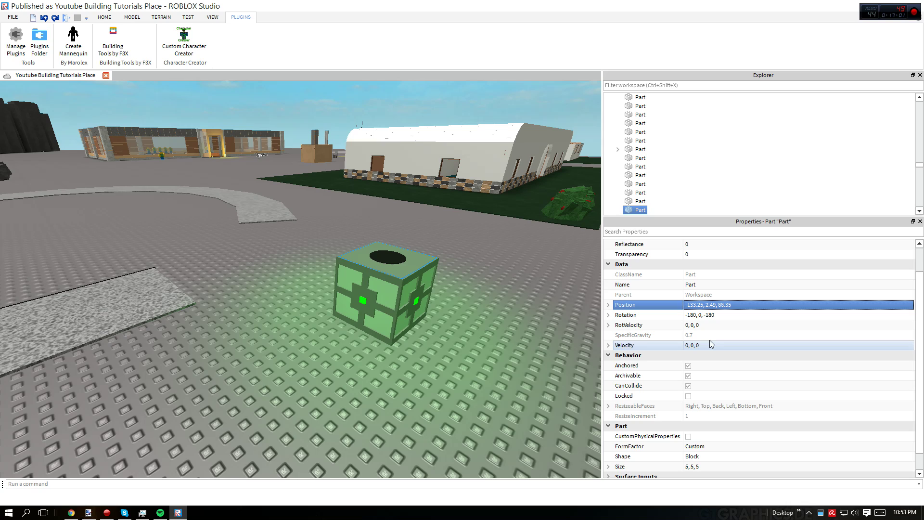
scroll(737, 351, down, 1)
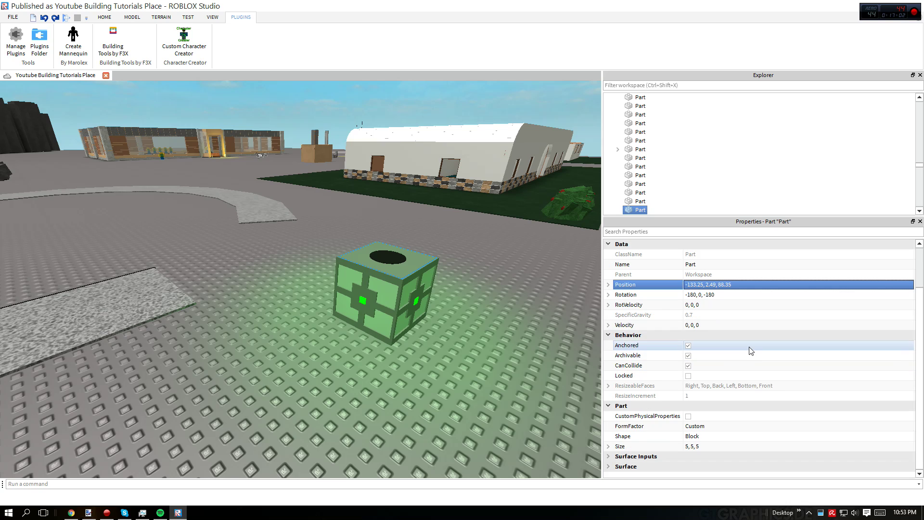
click(457, 330)
click(426, 295)
scroll(780, 364, down, 2)
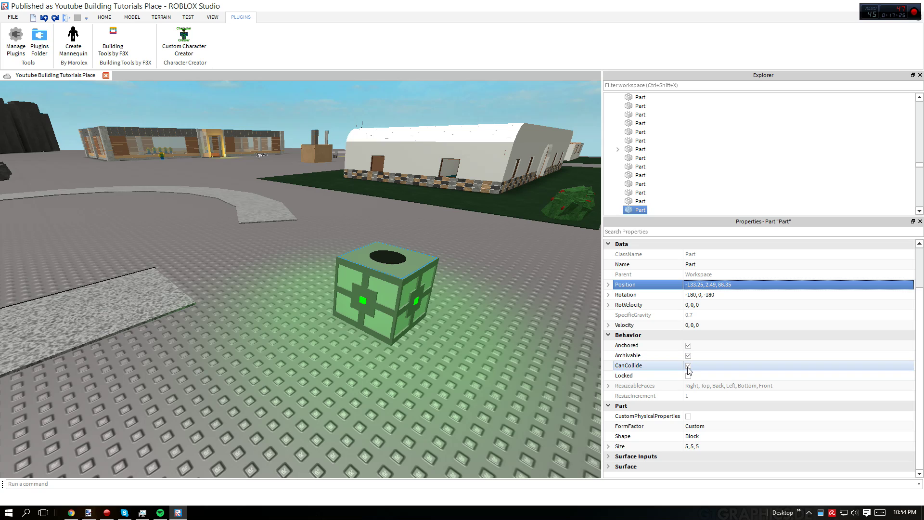
Select all parts of the crate together to check their shared Behavior properties, and reselect only the body part.
drag(322, 237, 448, 372)
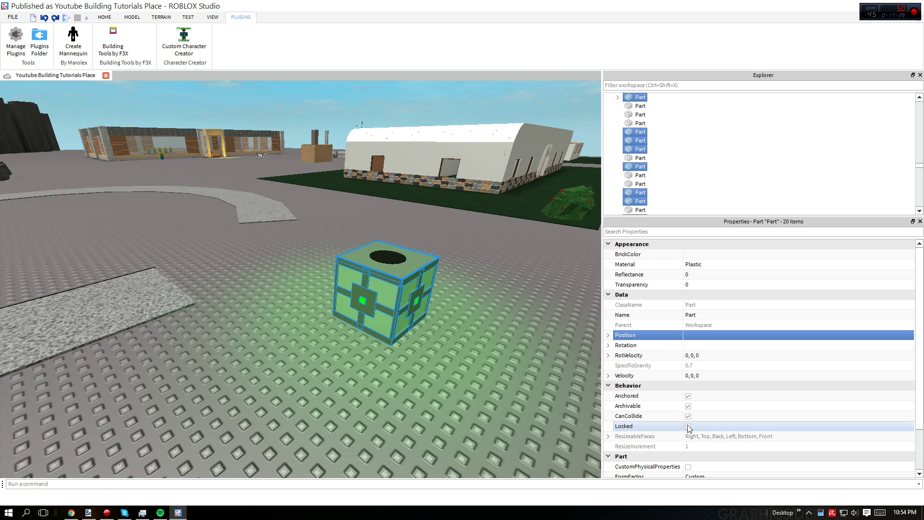
click(687, 416)
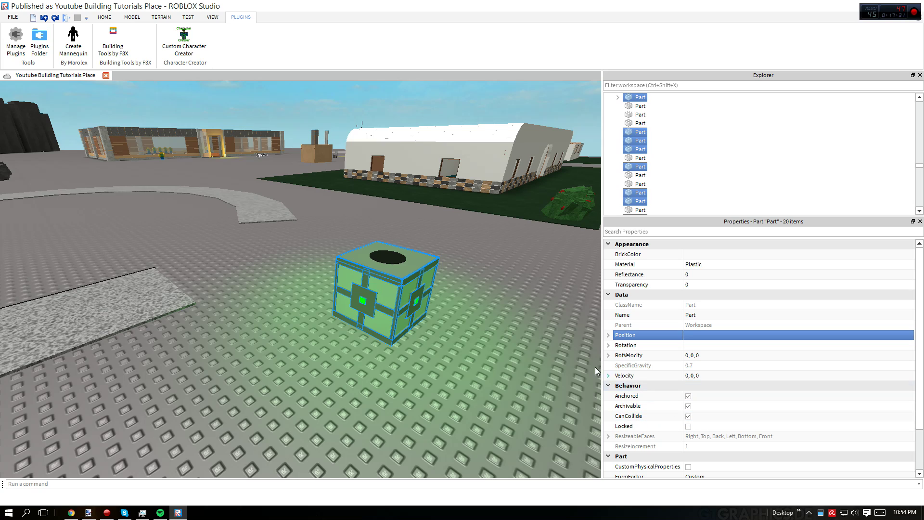
click(522, 349)
click(386, 290)
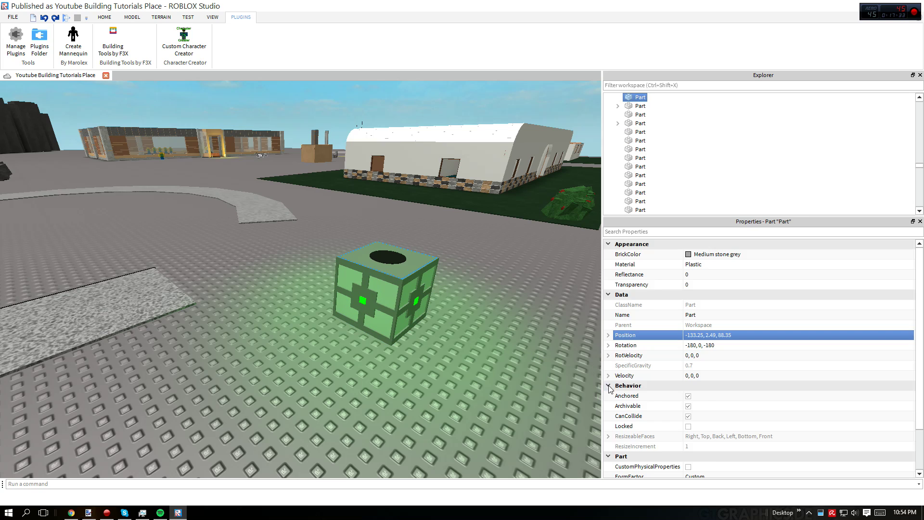
Examine the body part's Surface Inputs group and the surface types listed in its Surface group.
scroll(664, 366, down, 2)
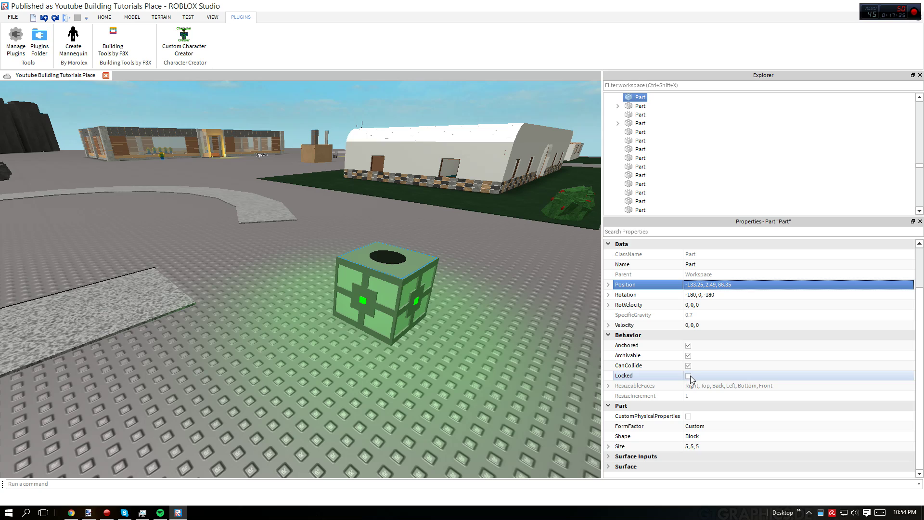
click(609, 456)
scroll(699, 338, down, 5)
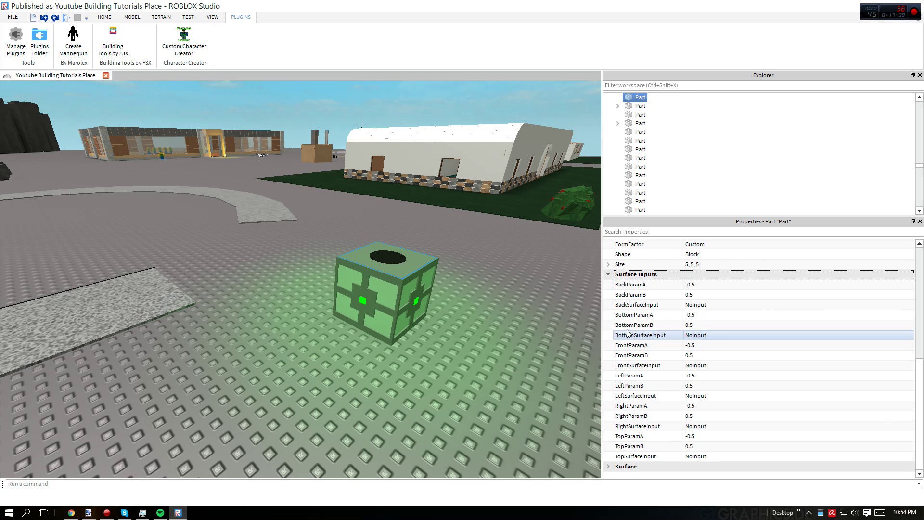
click(608, 275)
click(609, 466)
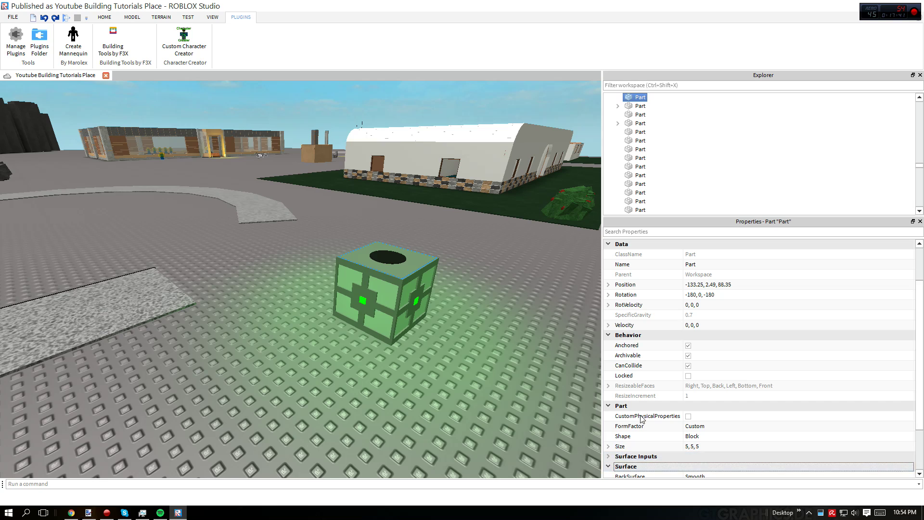
scroll(642, 419, down, 3)
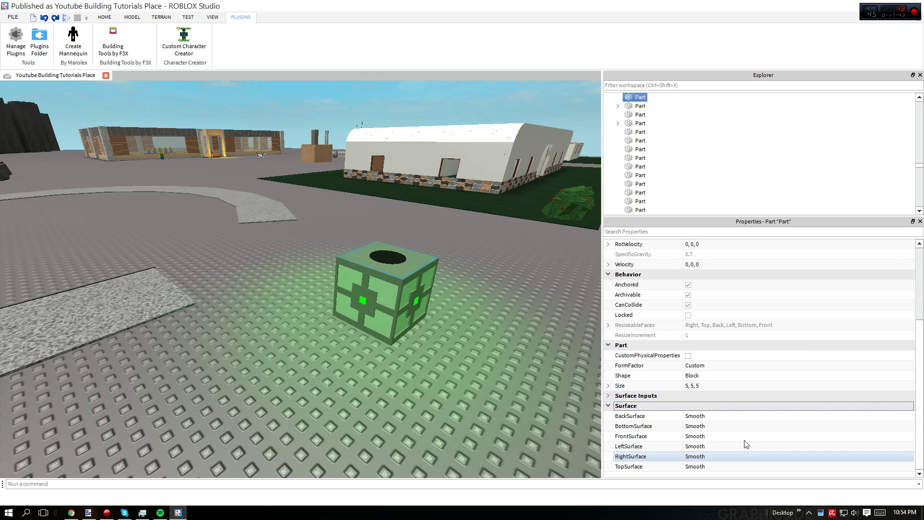
Set the body part's BottomSurface to Motor and check its FrontSurface and LeftSurface options.
click(746, 427)
click(722, 455)
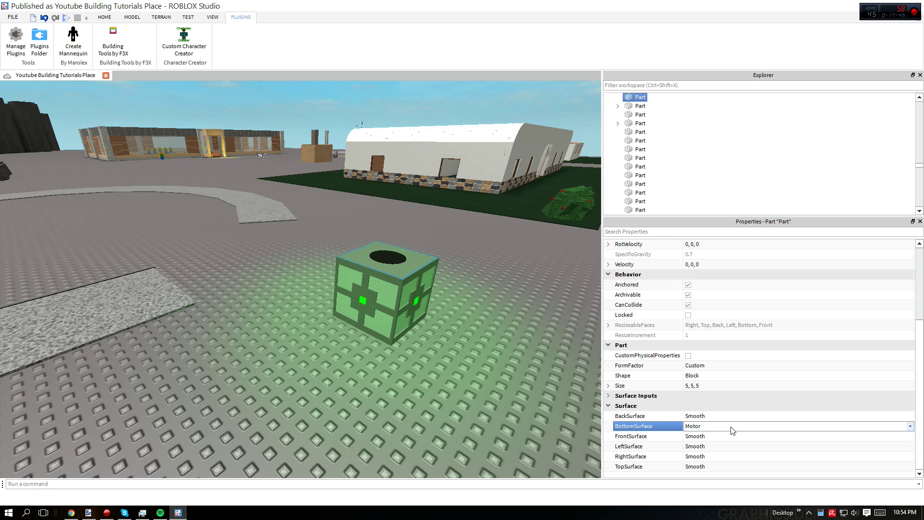
click(731, 436)
click(727, 446)
click(727, 447)
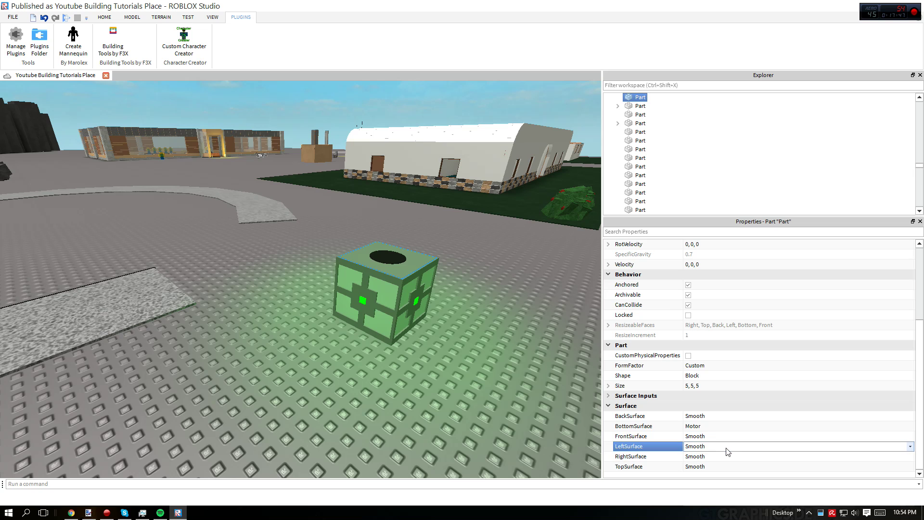
Try another BackSurface type on the body part, inspect the crate's faces up close, and undo the last surface change.
click(723, 417)
click(450, 360)
right_drag(450, 361, 454, 352)
scroll(456, 356, up, 4)
scroll(504, 386, down, 6)
scroll(412, 365, up, 3)
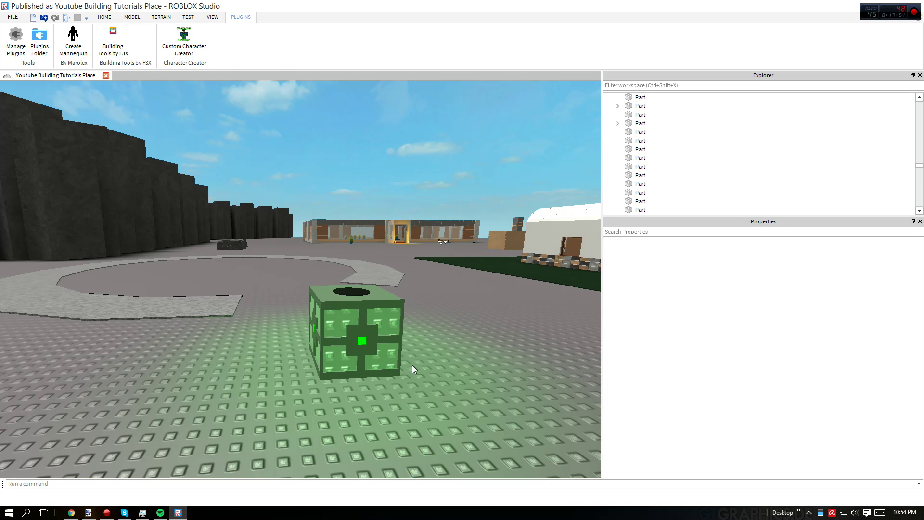
right_drag(381, 376, 409, 383)
click(44, 18)
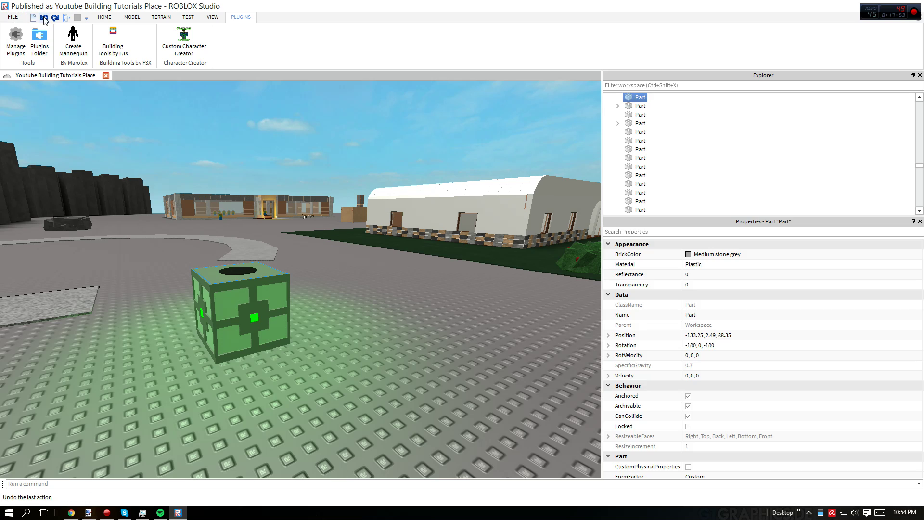
Move the crate's black disc out sideways along the X axis to about -117.05, 4.9, 88.35.
click(386, 414)
right_drag(386, 414, 392, 420)
scroll(391, 420, down, 6)
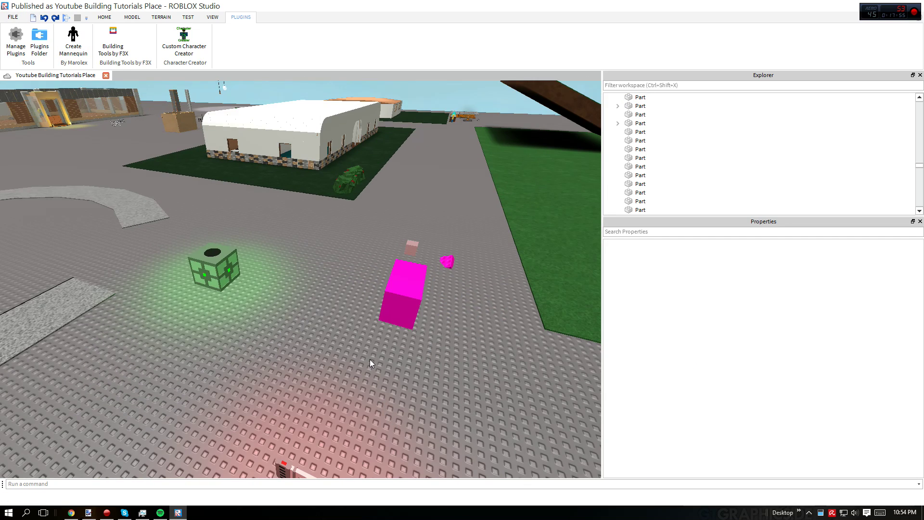
right_drag(277, 293, 250, 267)
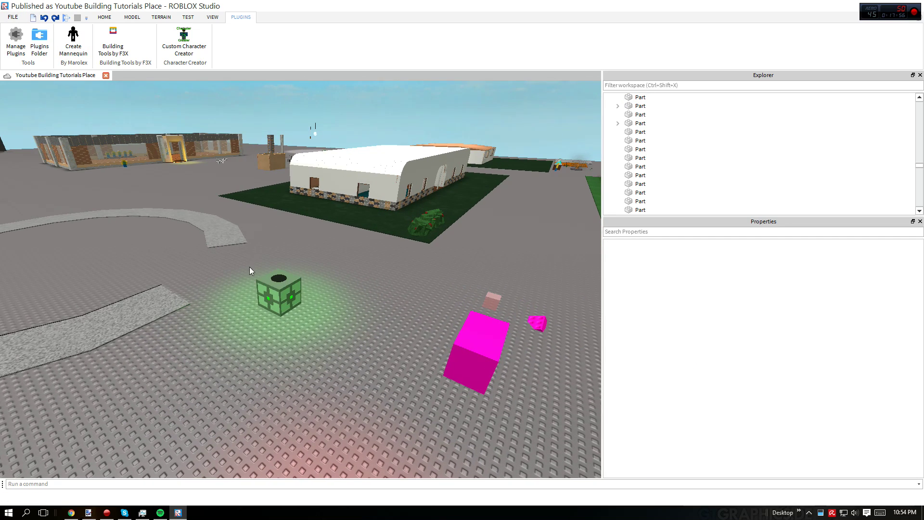
click(267, 285)
key(f)
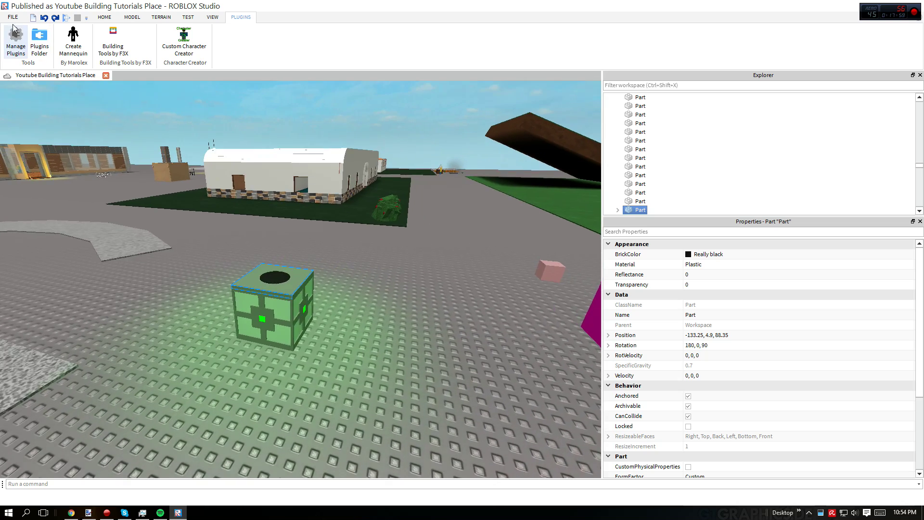
click(104, 17)
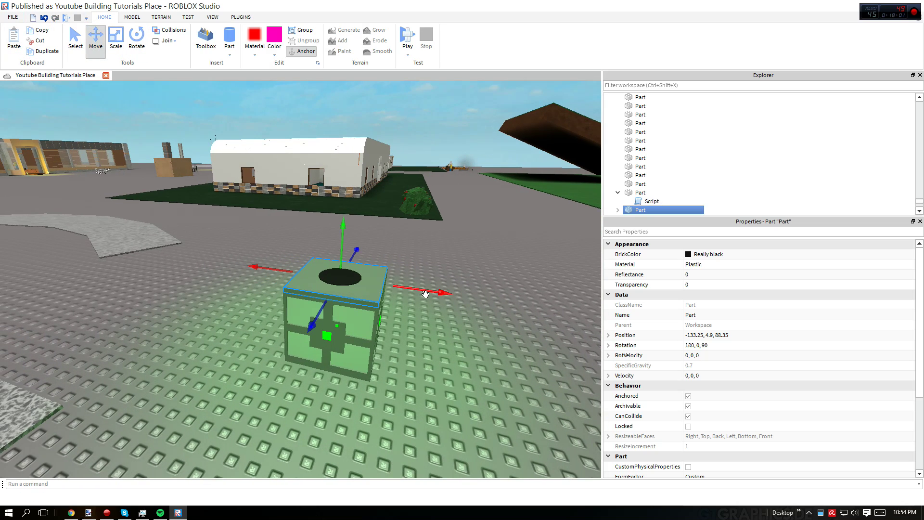
mouse_move(426, 294)
mouse_down()
mouse_move(425, 272)
mouse_move(428, 280)
mouse_up()
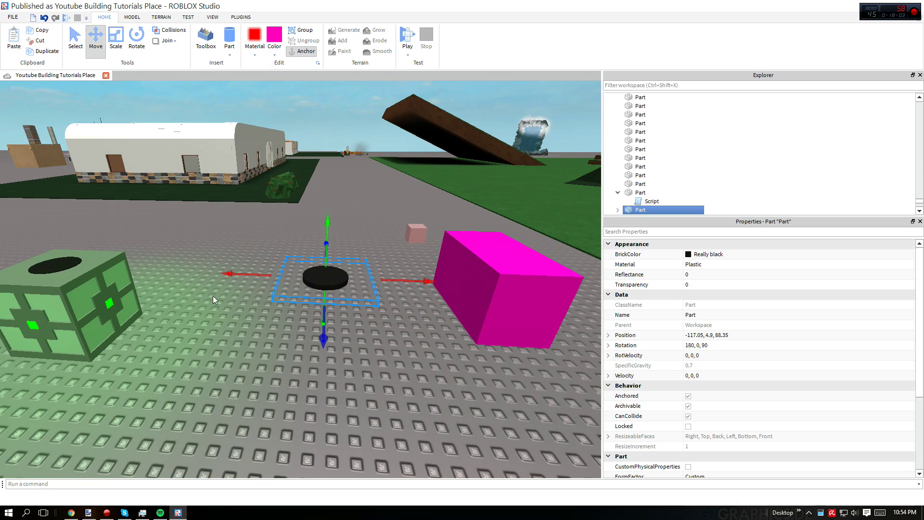
Duplicate the crate's grey body part and place the copy on the open baseplate at about -119.5, 2.49, 99.1.
click(203, 307)
key(a)
click(182, 308)
key(ctrl+d)
key(s)
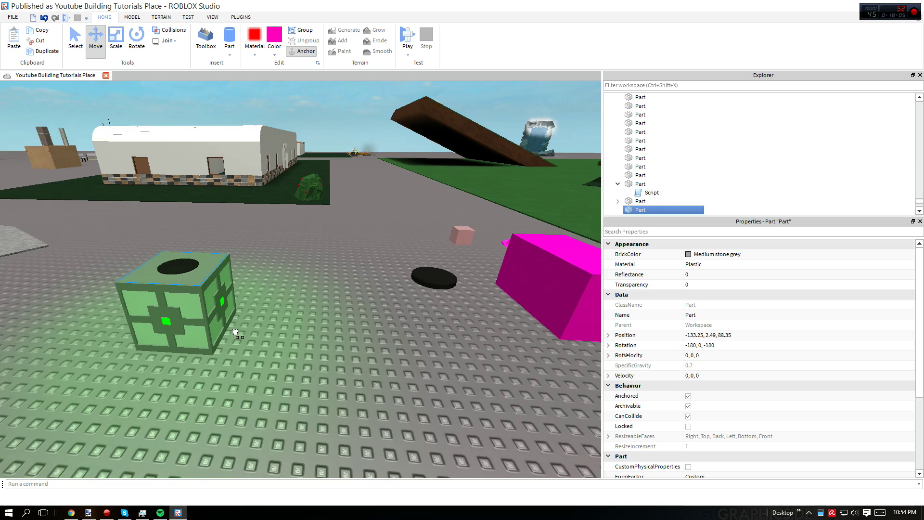
drag(235, 333, 295, 355)
right_drag(234, 332, 295, 355)
drag(295, 355, 402, 331)
key(a)
click(491, 307)
click(382, 332)
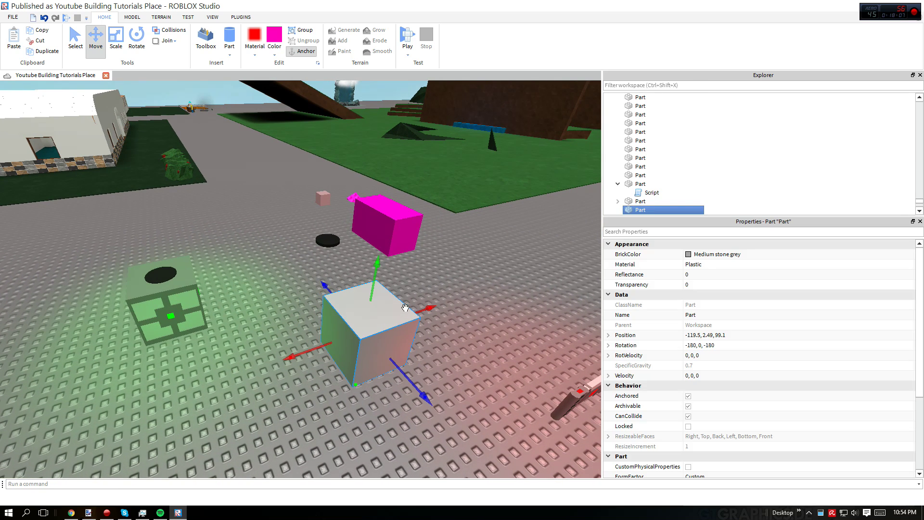
key(d)
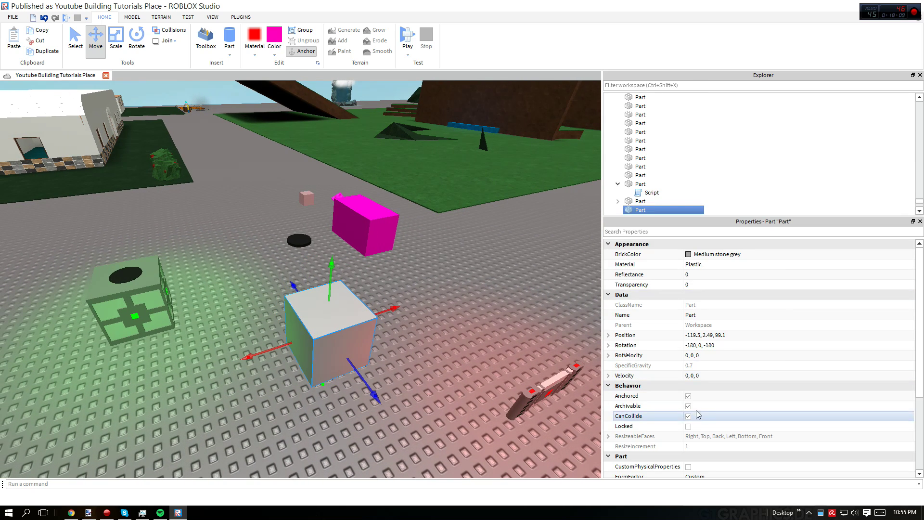
Turn off Anchored for the copied grey block and reselect it.
click(687, 398)
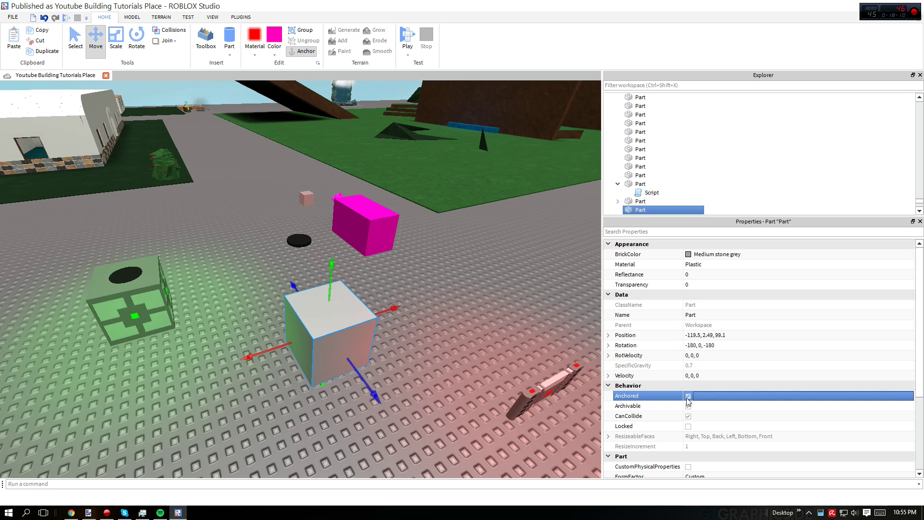
click(430, 346)
click(316, 323)
Duplicate the unanchored grey block and stack the copy on top of it at about -118.9, 7.49, 99.5.
key(a)
right_drag(359, 346, 285, 325)
key(ctrl+d)
key(s)
key(a)
drag(310, 287, 361, 186)
click(340, 157)
click(409, 295)
drag(401, 289, 443, 289)
key(w)
right_drag(412, 314, 443, 289)
key(s)
drag(443, 288, 314, 266)
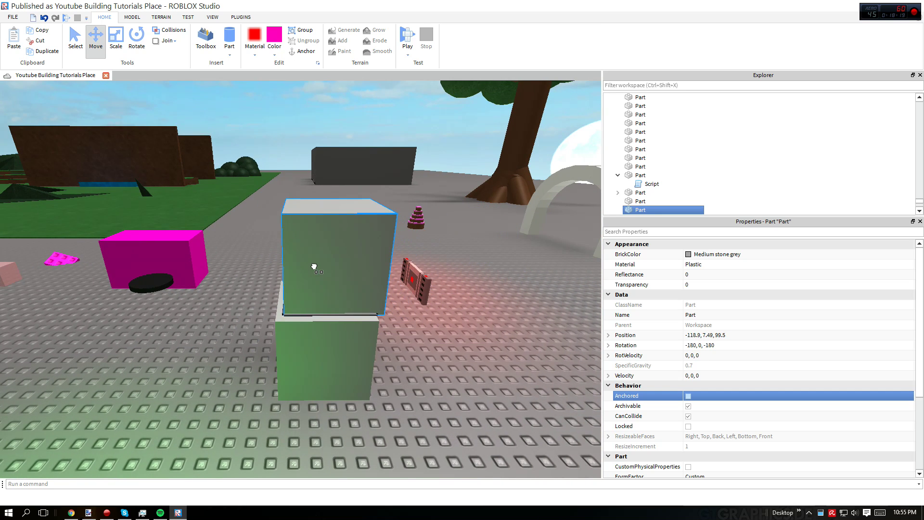
Align the upper grey block at about -119.7, 7.49, 99.1 and raise it into the air above the lower block.
key(w)
key(a)
right_drag(304, 270, 313, 294)
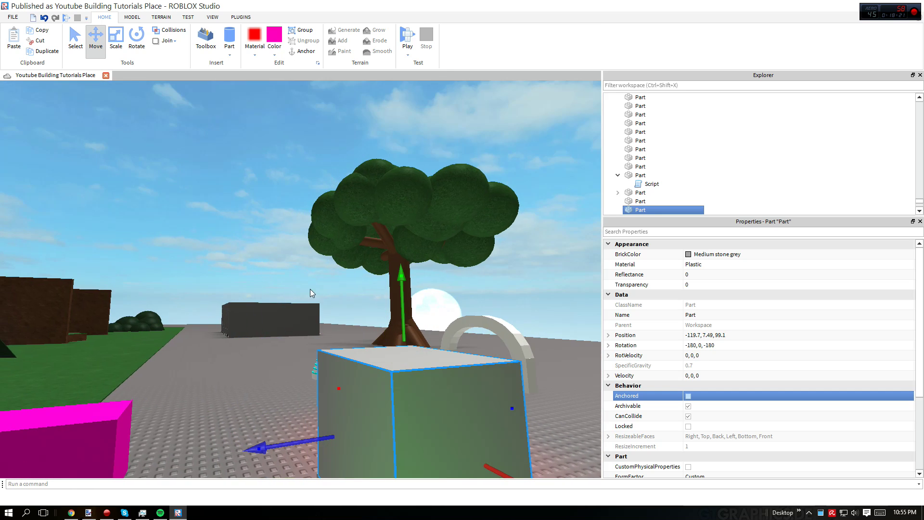
key(s)
drag(402, 277, 365, 174)
click(226, 159)
key(d)
key(w)
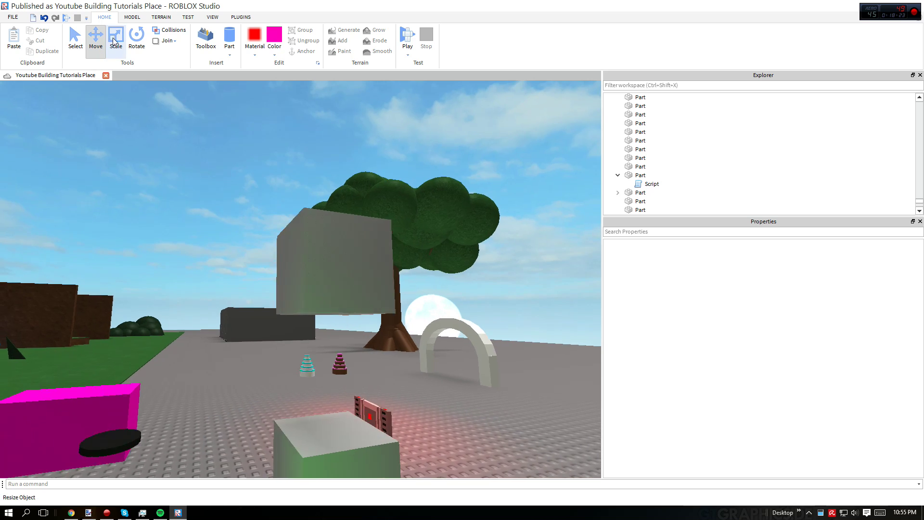
key(a)
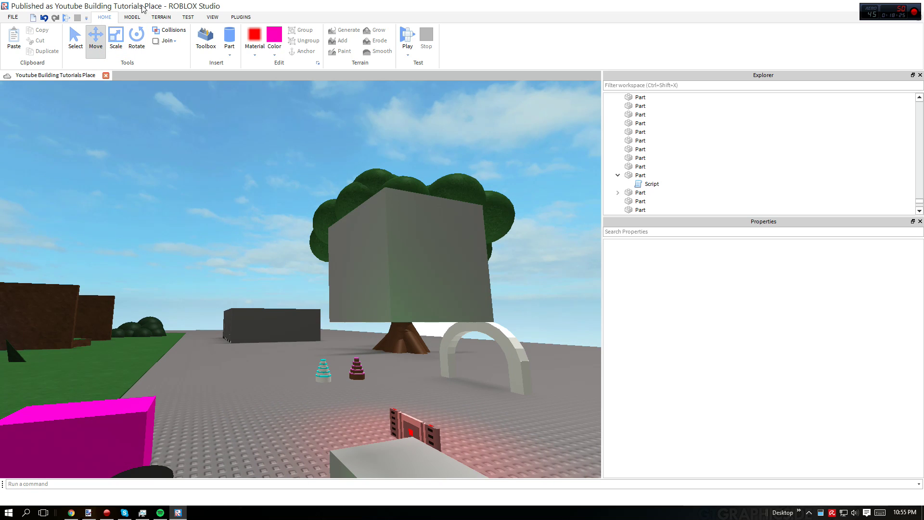
Apply the Add Weld surface to the underside of the raised grey block.
click(131, 17)
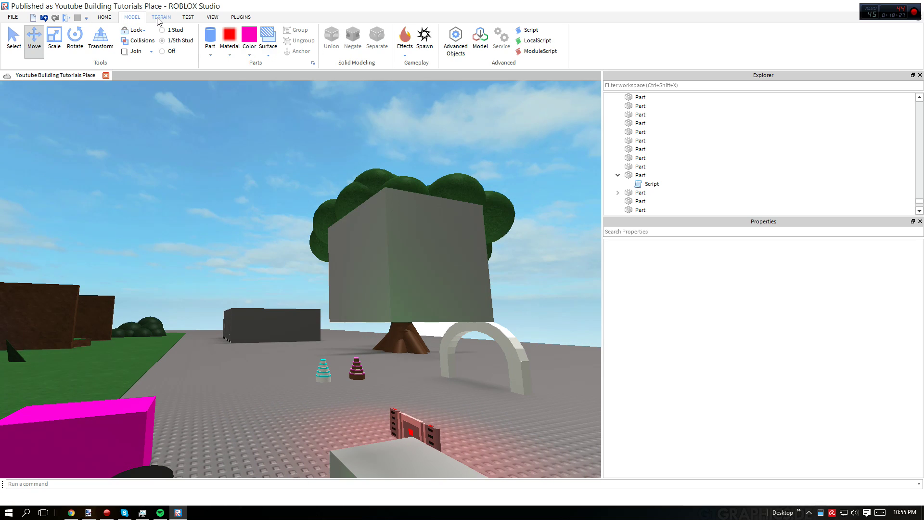
click(268, 48)
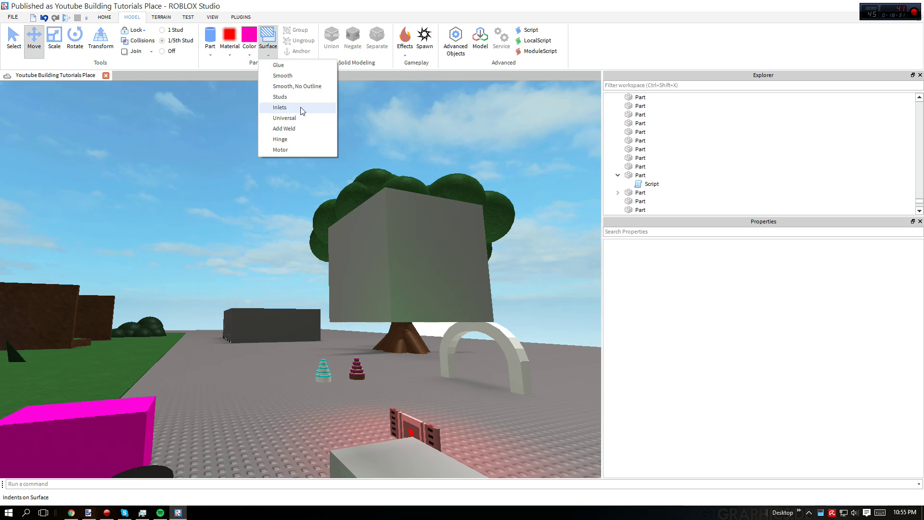
click(302, 130)
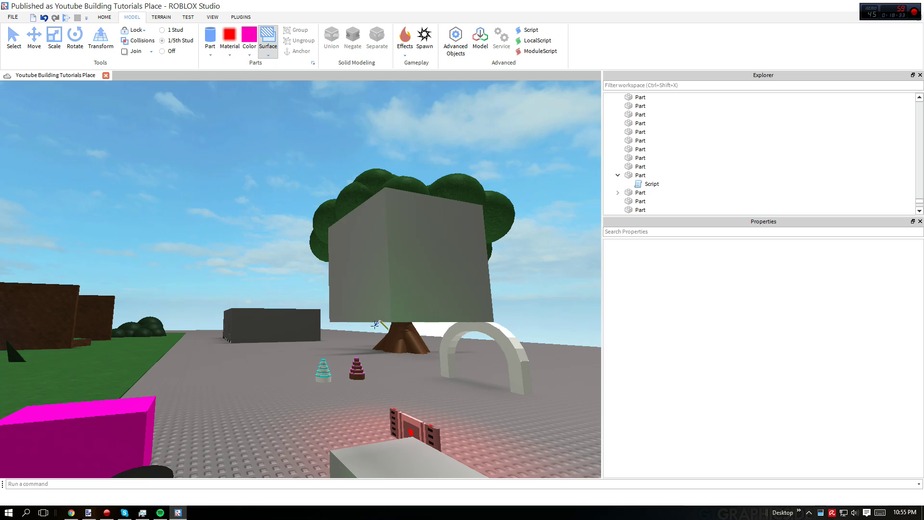
right_drag(378, 325, 386, 355)
scroll(386, 385, up, 3)
scroll(373, 347, down, 3)
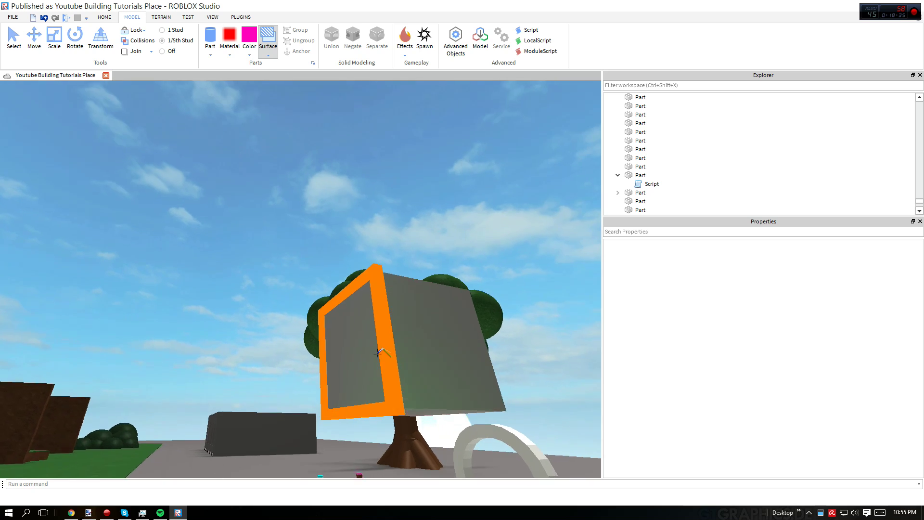
scroll(390, 392, down, 4)
right_drag(391, 392, 383, 392)
scroll(383, 397, up, 4)
scroll(384, 392, down, 3)
click(304, 146)
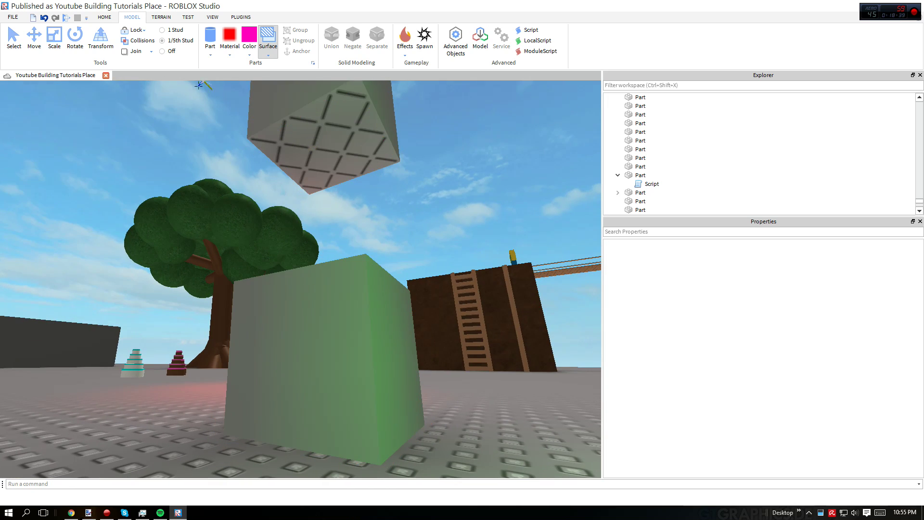
Lower the raised grey block onto the lower block, to position -119.7, 7.49, 99.1.
click(42, 49)
click(326, 155)
scroll(330, 155, up, 5)
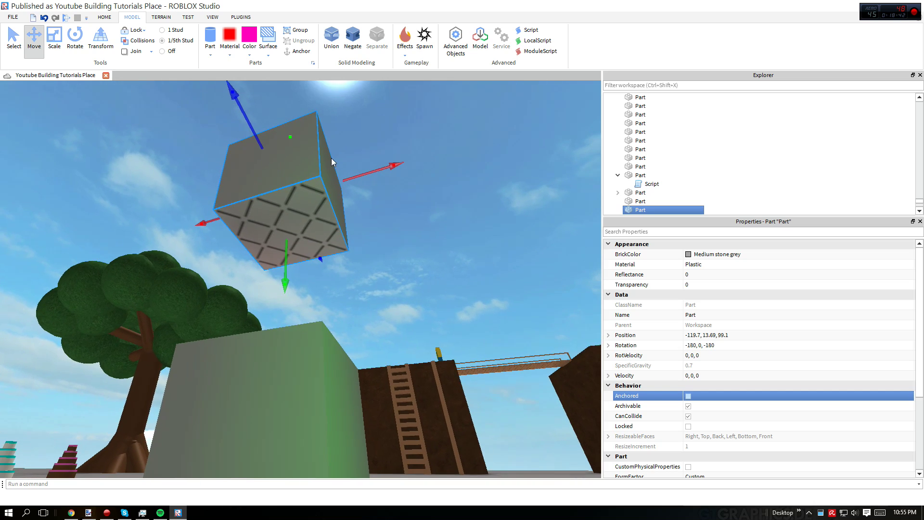
scroll(332, 158, up, 3)
right_drag(332, 159, 322, 212)
scroll(323, 212, down, 4)
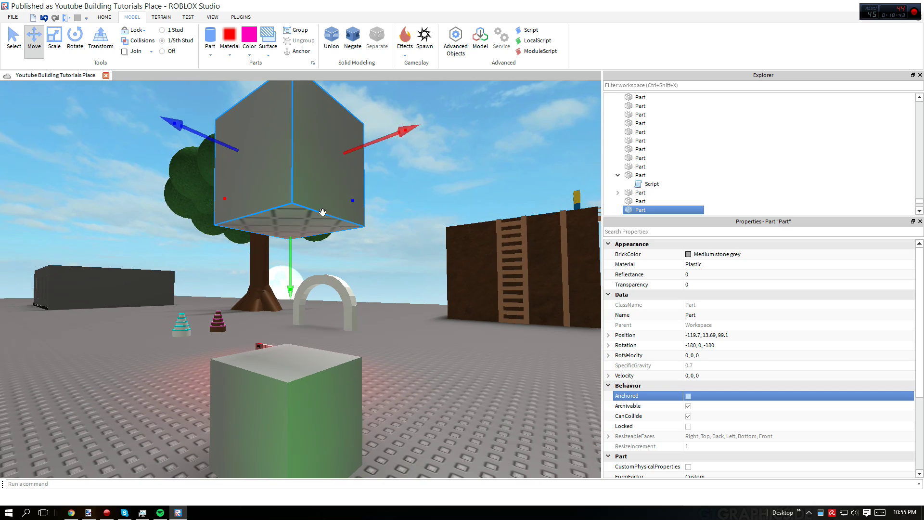
drag(286, 281, 230, 424)
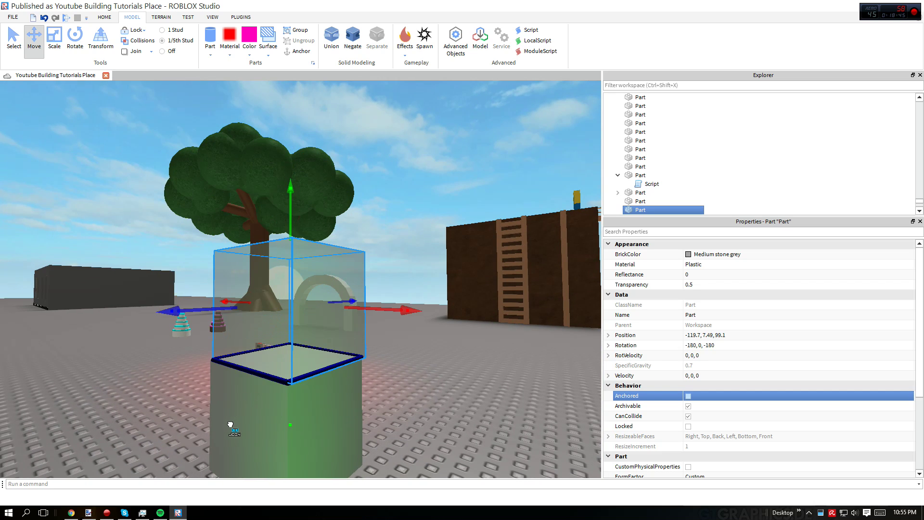
click(496, 386)
right_drag(496, 386, 495, 386)
scroll(495, 386, down, 4)
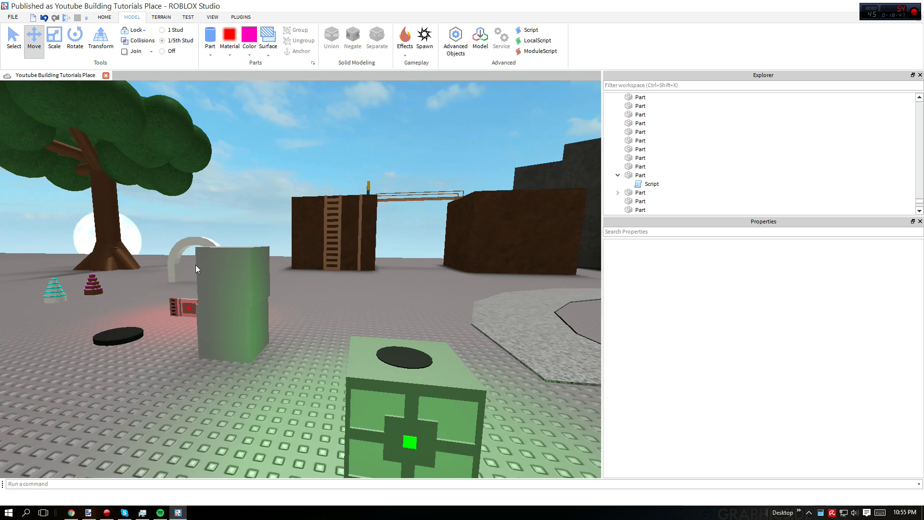
Align the upper grey block over the lower one at position -119.5, 7.49, 99.1.
click(235, 276)
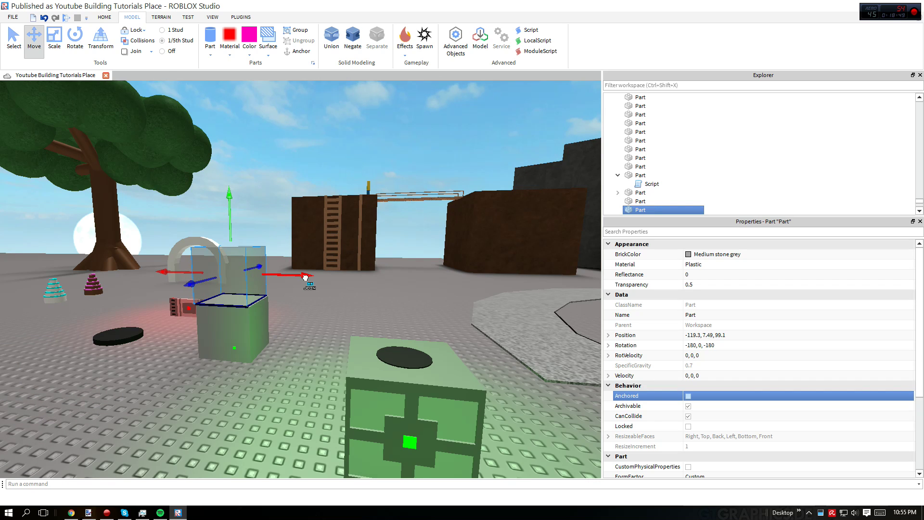
drag(307, 276, 307, 278)
click(304, 307)
scroll(303, 306, up, 3)
right_drag(304, 307, 293, 305)
Slide the upper grey block along its red axis until it overhangs the edge of the lower block.
click(260, 289)
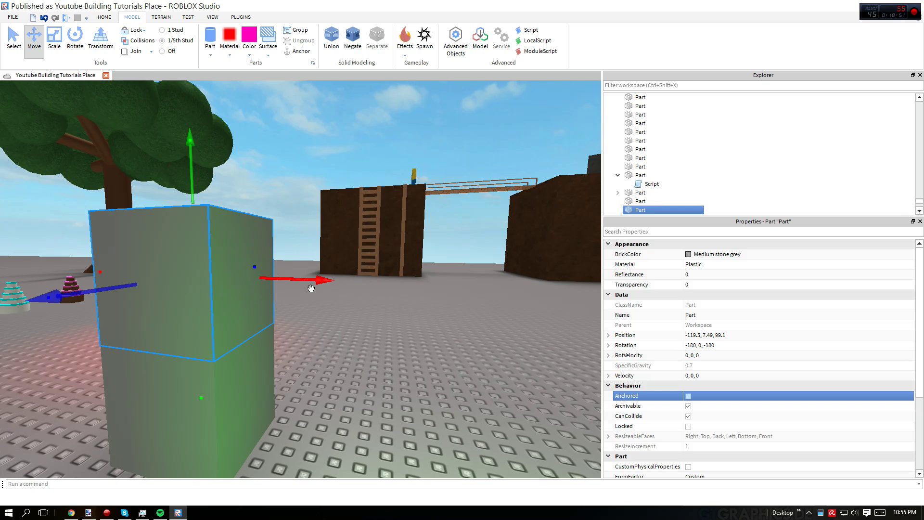
drag(311, 286, 428, 303)
click(494, 368)
right_drag(445, 356, 444, 356)
scroll(444, 355, down, 5)
scroll(443, 356, up, 4)
scroll(284, 207, down, 3)
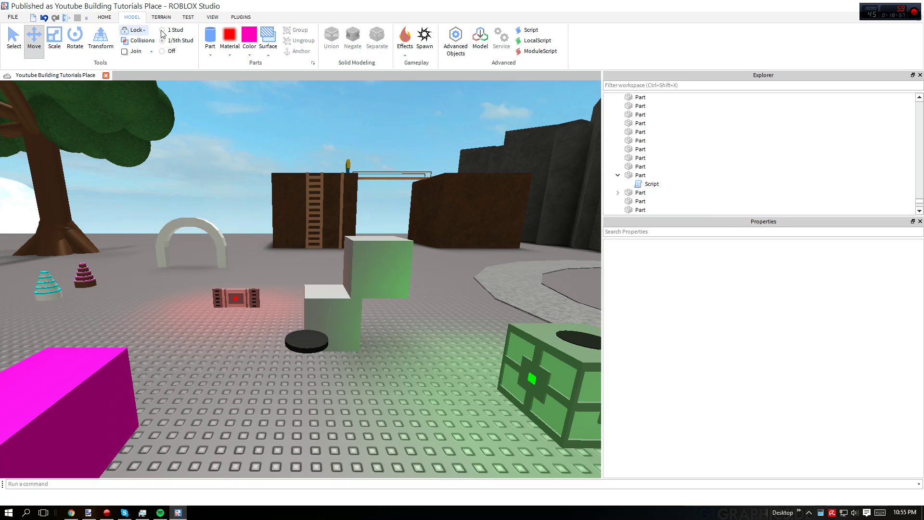
Start a play test, walk the character to the stacked grey blocks and jump onto them.
click(188, 18)
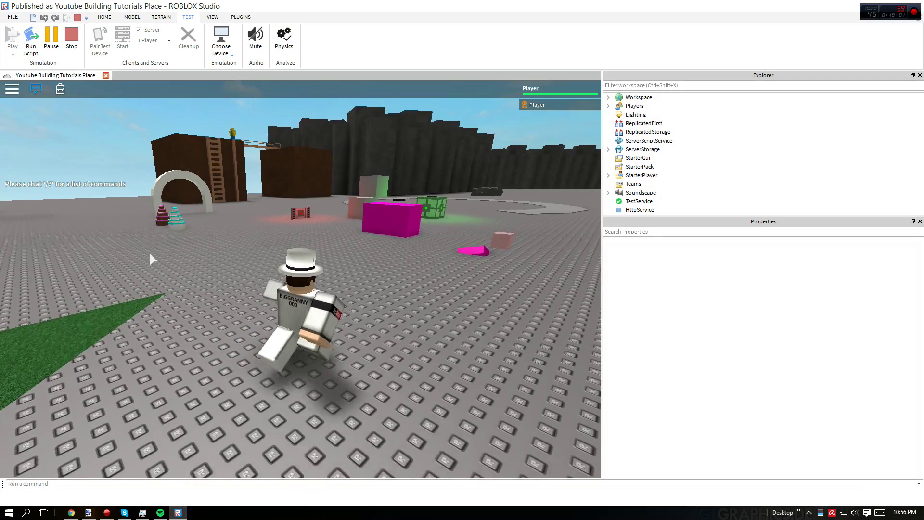
key(w)
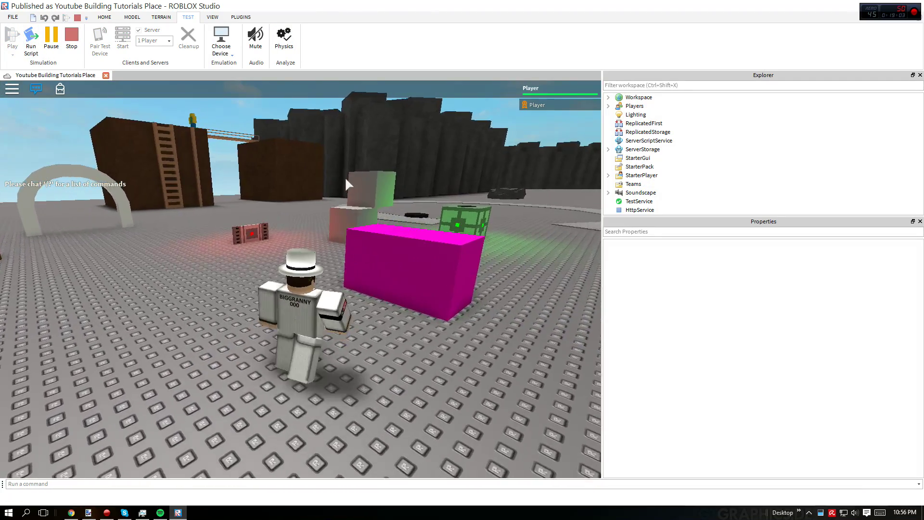
key(w)
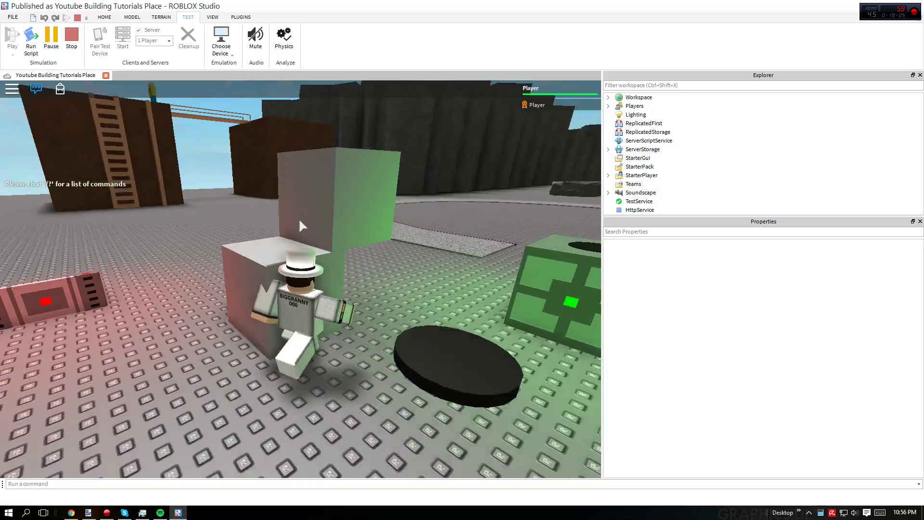
key(space)
right_drag(300, 221, 301, 221)
key(space)
key(s)
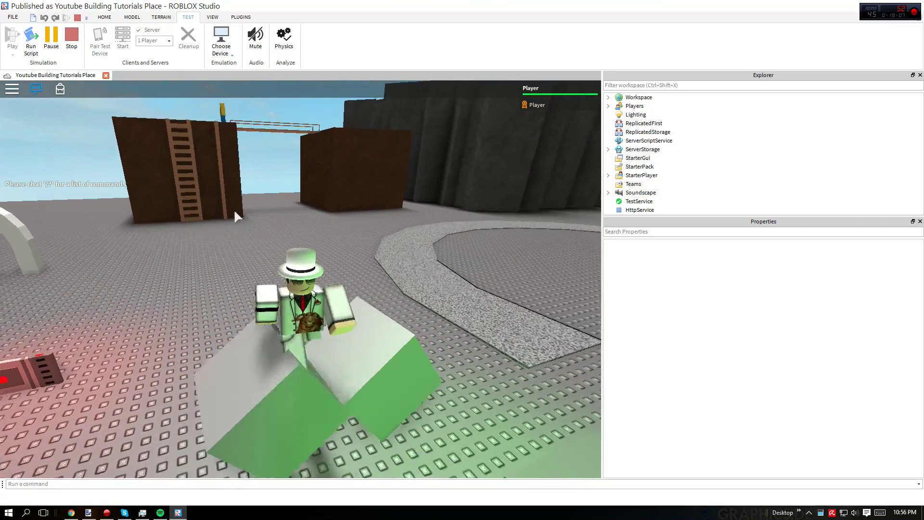
Examine the two grey blocks from the side with the character and stop the play test.
right_drag(322, 274, 322, 273)
key(w)
key(w)
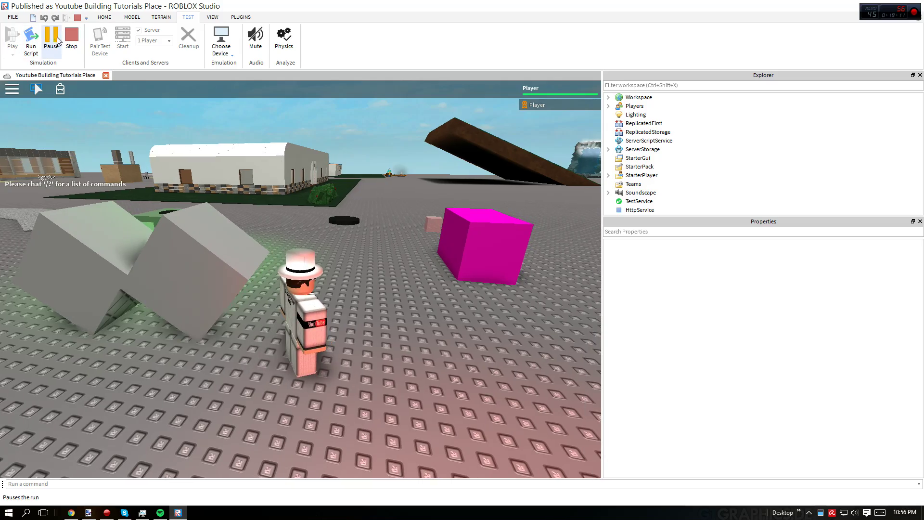
click(70, 44)
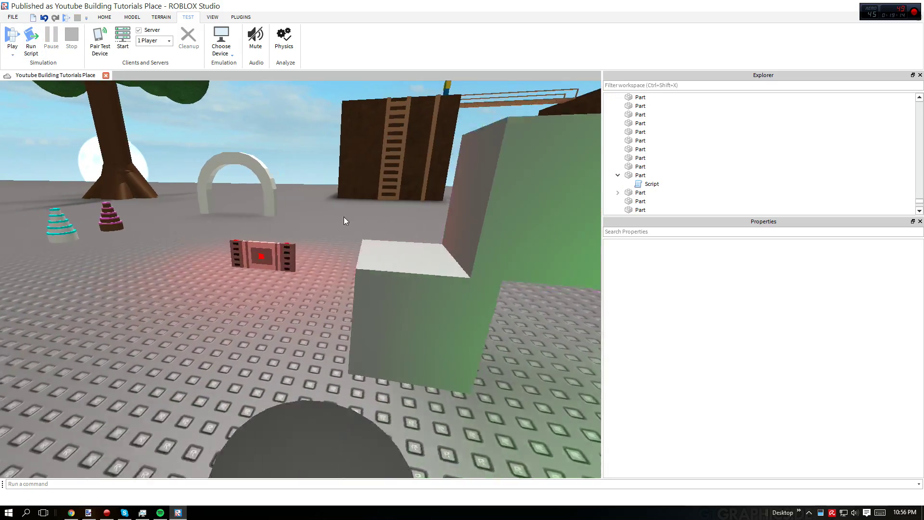
Move the overhanging grey block back flush on the lower block, at position -119.5, 7.49, 99.1.
scroll(445, 247, down, 3)
click(478, 256)
drag(478, 256, 284, 285)
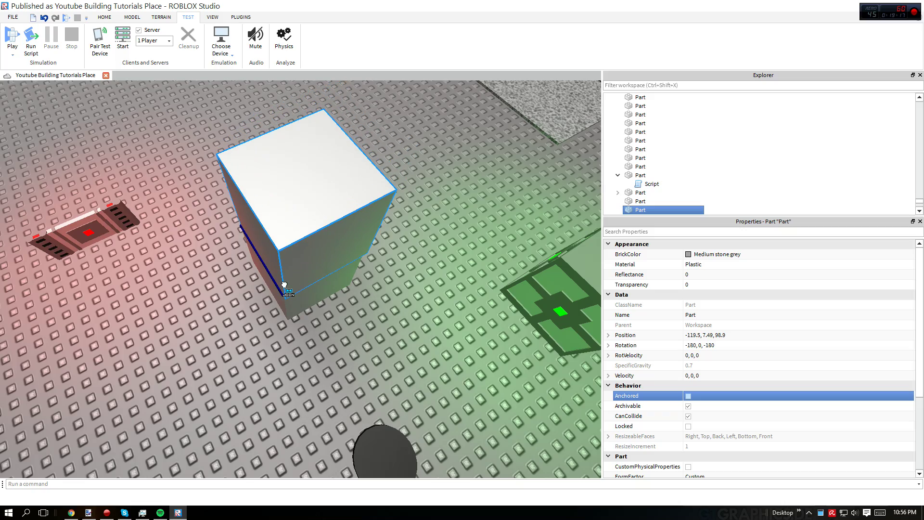
click(357, 379)
mouse_move(300, 227)
mouse_down()
mouse_move(291, 221)
mouse_move(299, 231)
mouse_up()
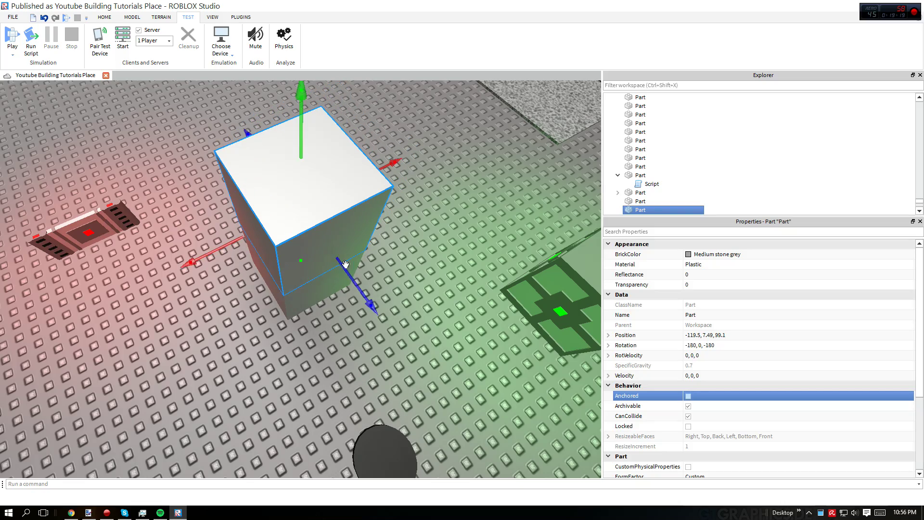
click(429, 311)
key(d)
right_drag(428, 312, 428, 312)
key(s)
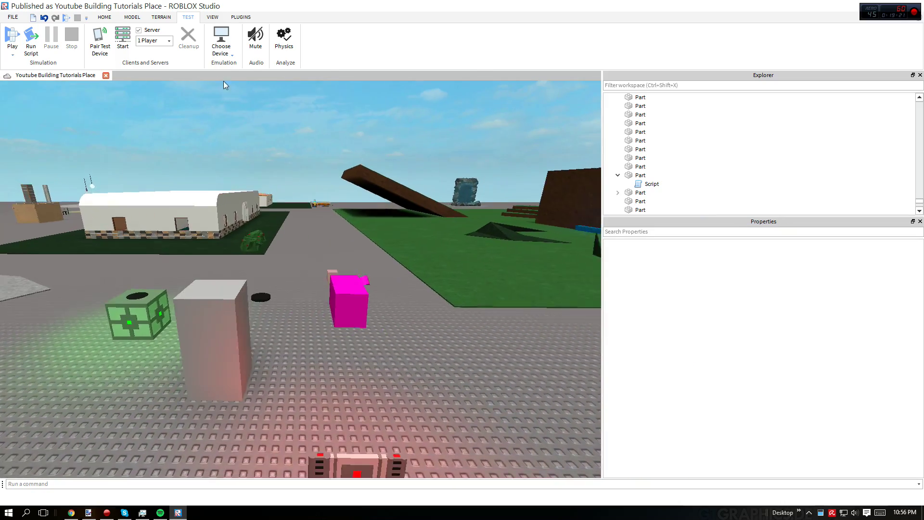
key(a)
click(104, 18)
right_drag(299, 201, 301, 175)
key(w)
key(w)
key(a)
key(w)
key(w)
key(w)
key(s)
right_drag(358, 154, 366, 173)
key(w)
key(w)
key(d)
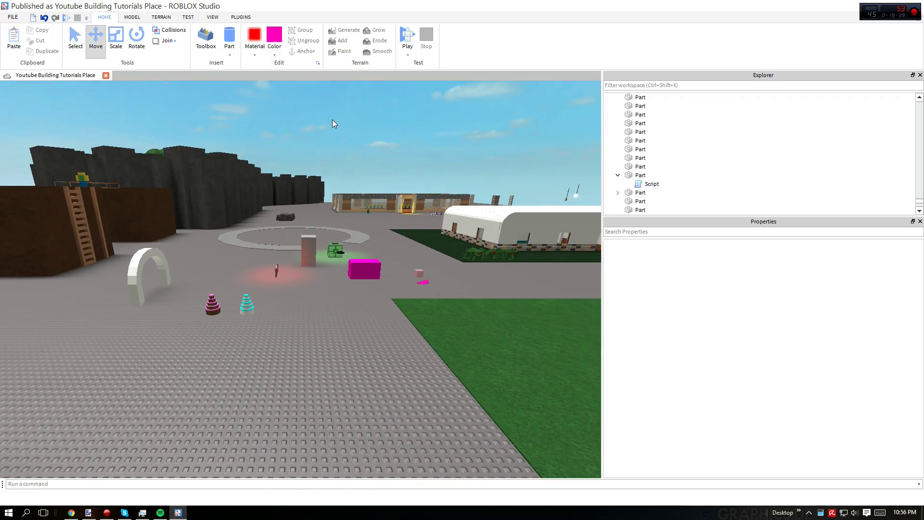
key(w)
right_drag(332, 120, 333, 119)
key(d)
key(w)
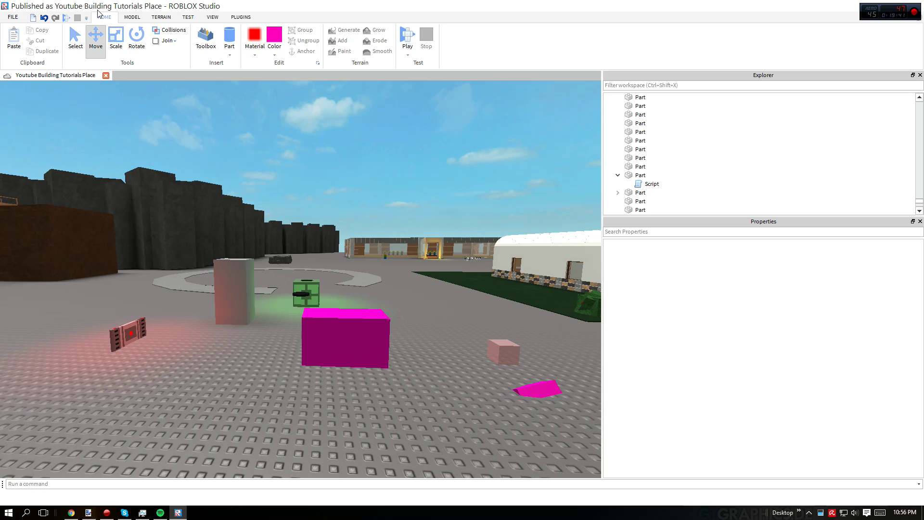
click(13, 17)
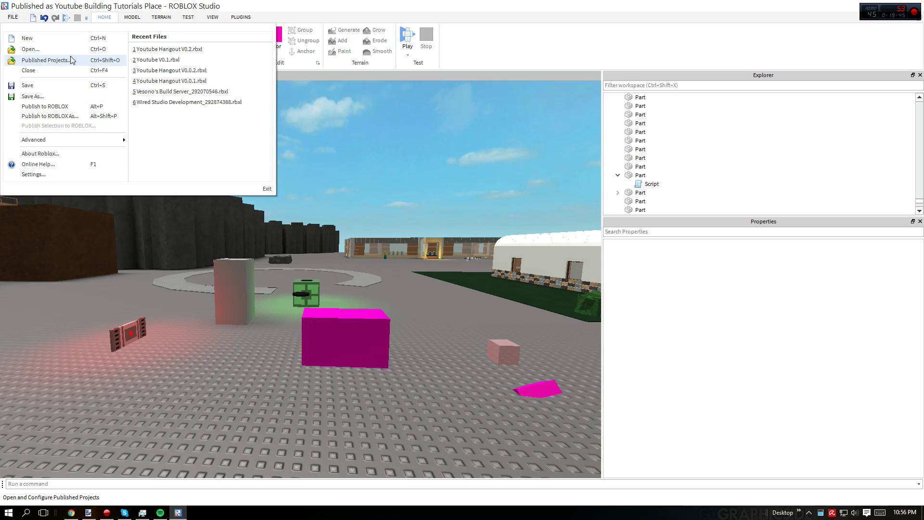
click(212, 222)
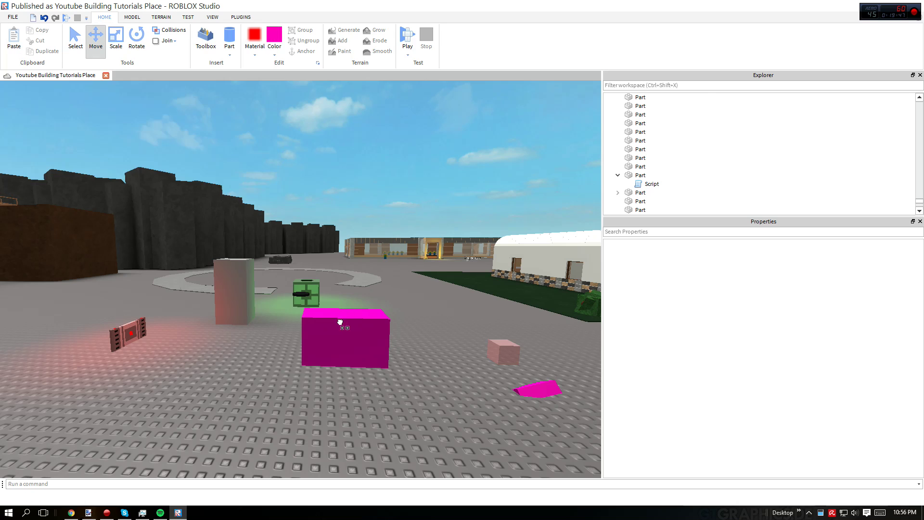
Select both stacked grey blocks together.
key(a)
key(w)
click(235, 278)
key(a)
right_drag(276, 274, 286, 331)
key(d)
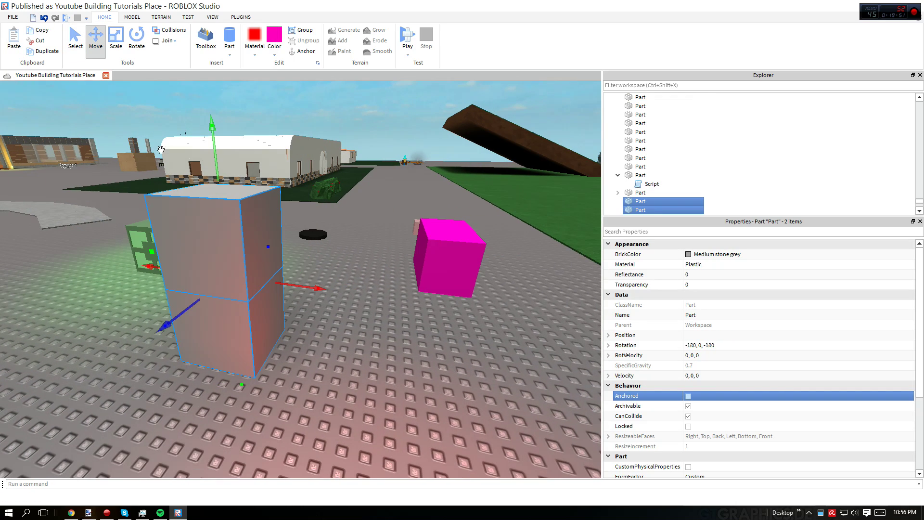
click(13, 16)
click(38, 90)
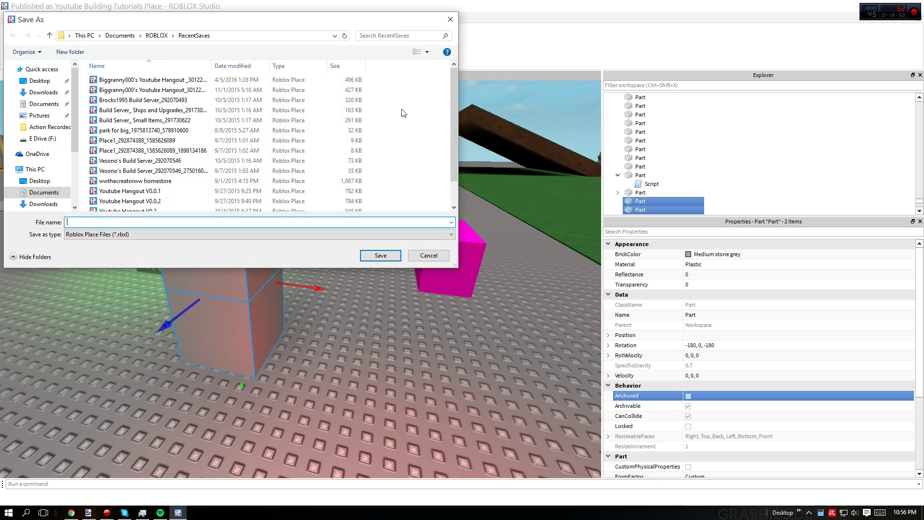
click(450, 20)
Try to publish the two selected grey blocks as a new model named test, with description dwdawdwadwadwad, and toggle its copy lock.
click(13, 17)
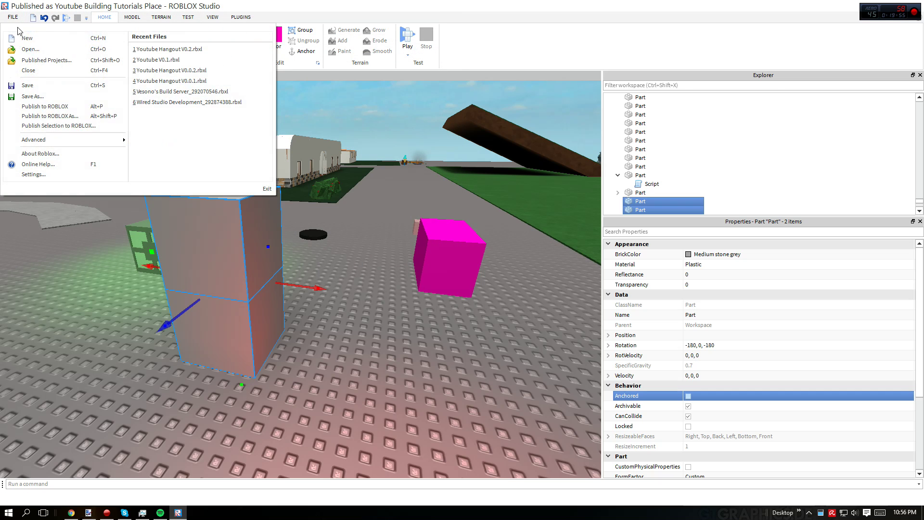
click(74, 126)
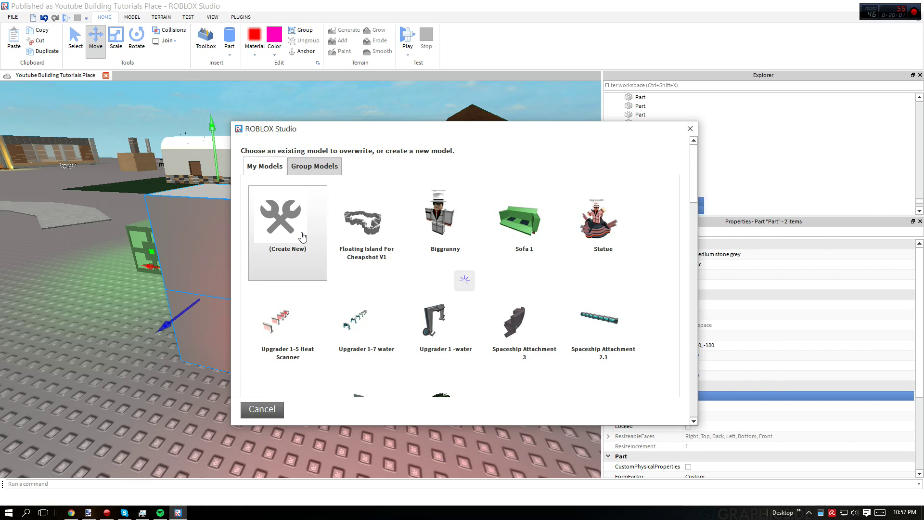
click(325, 254)
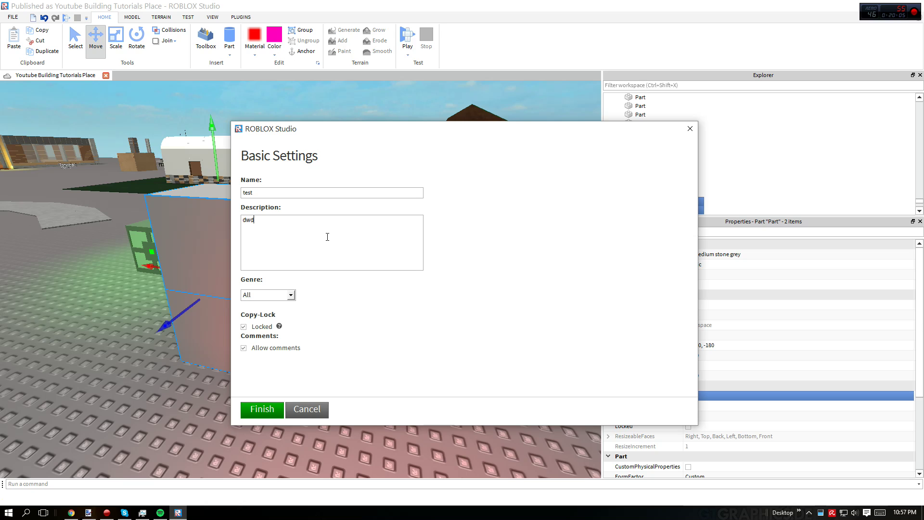
click(255, 295)
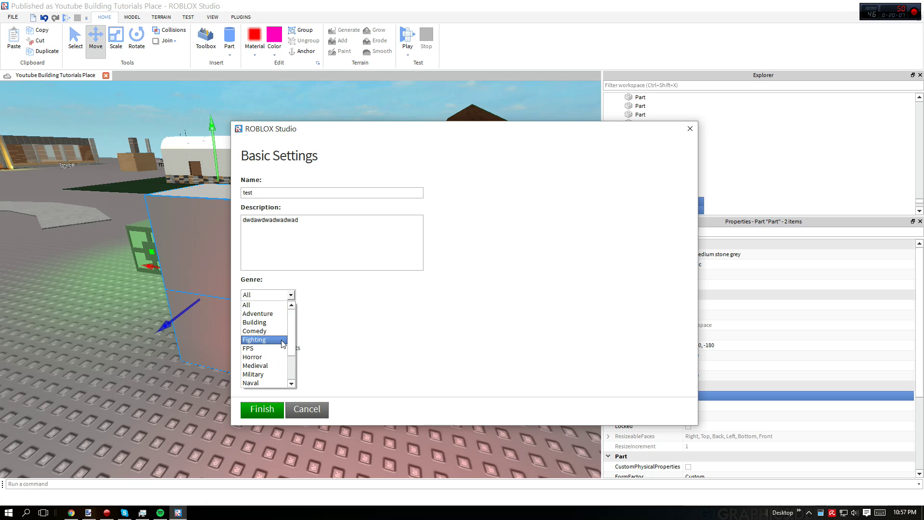
click(280, 298)
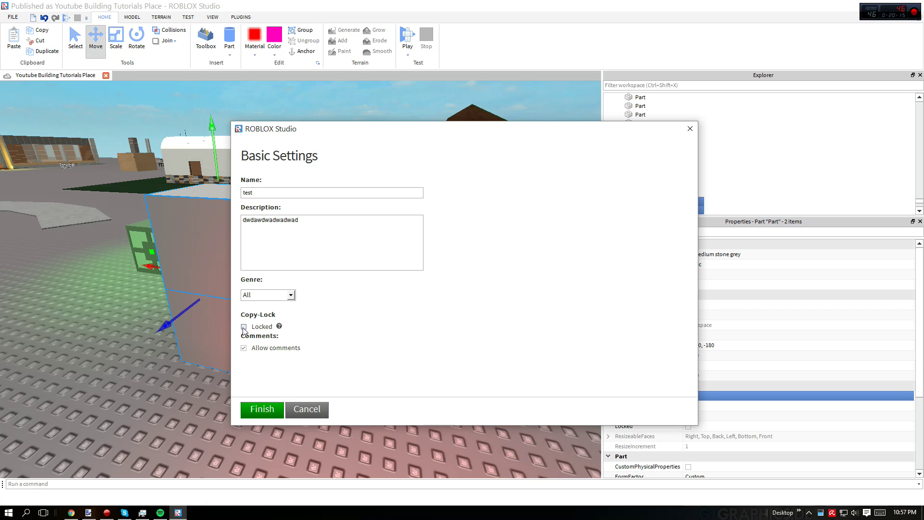
click(243, 327)
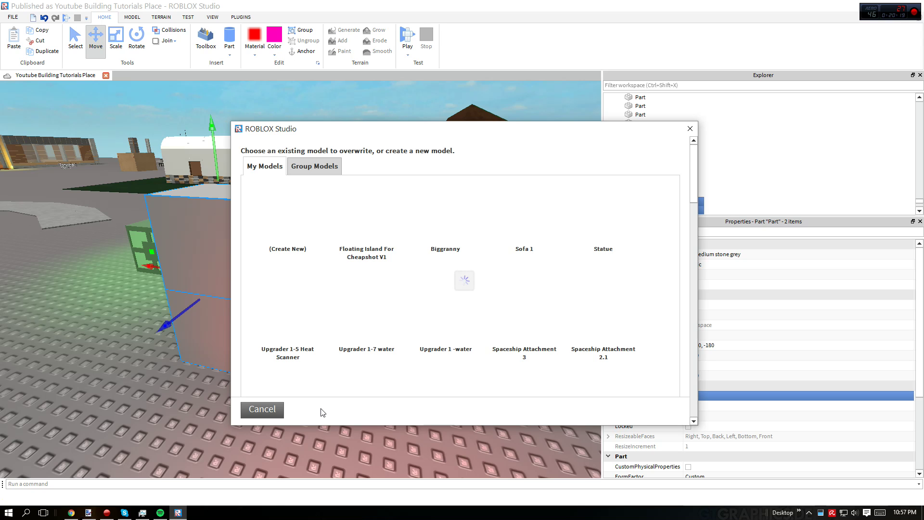
click(268, 413)
click(332, 428)
click(12, 17)
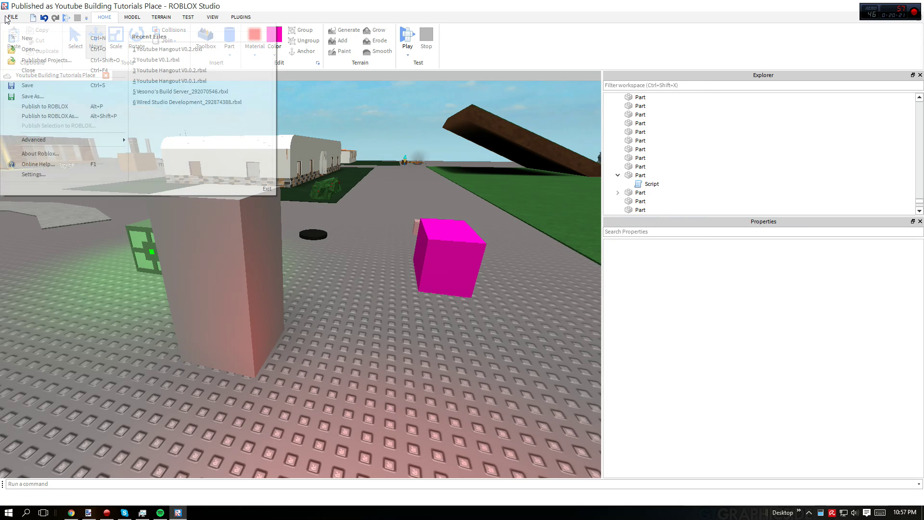
mouse_move(72, 147)
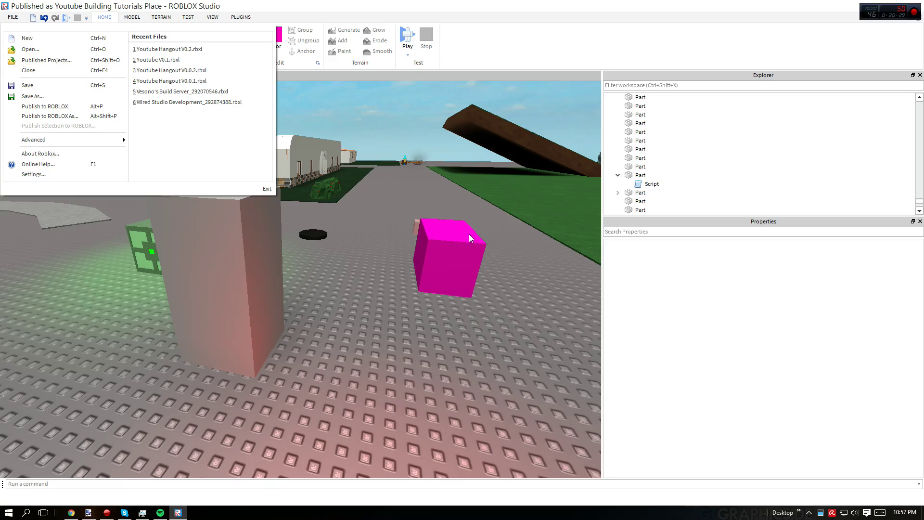
click(250, 241)
click(357, 247)
key(w)
right_drag(363, 253, 322, 209)
key(s)
key(w)
key(d)
key(d)
key(w)
key(d)
key(w)
key(w)
key(d)
key(w)
key(w)
key(a)
key(s)
key(d)
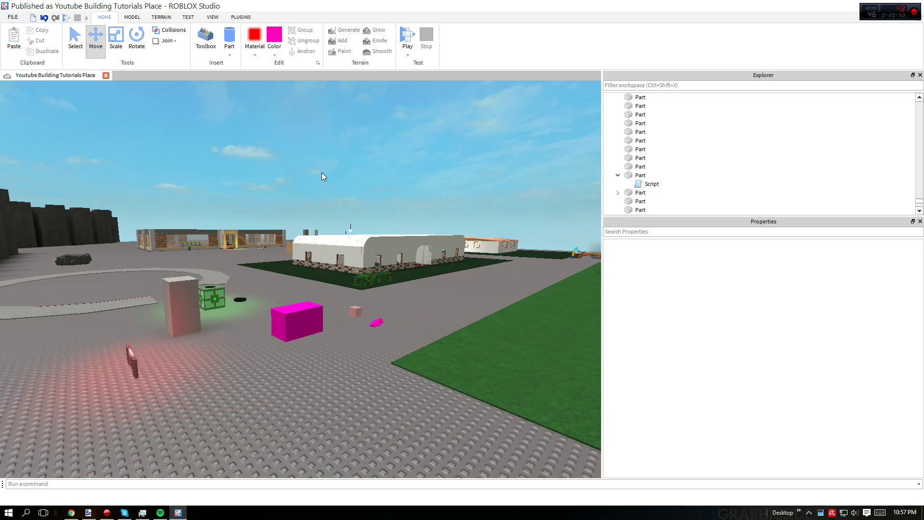
key(w)
key(a)
key(s)
key(d)
key(w)
key(a)
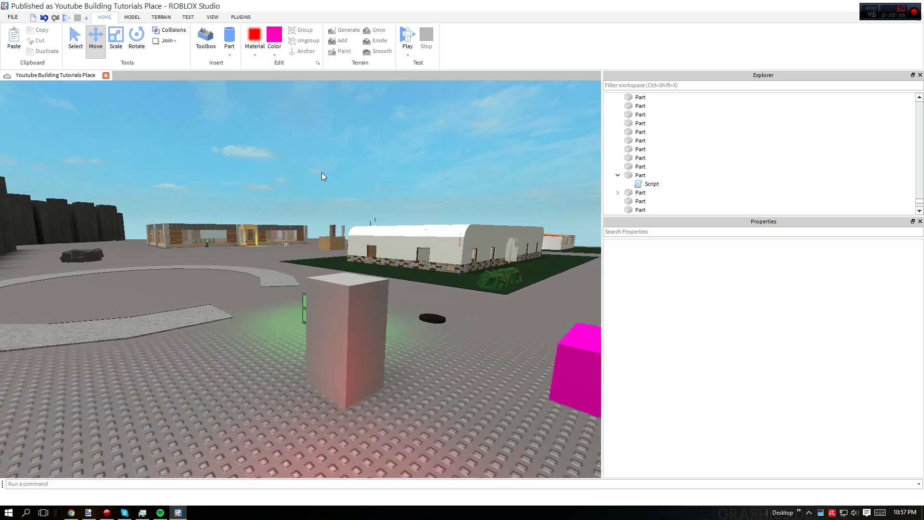
key(w)
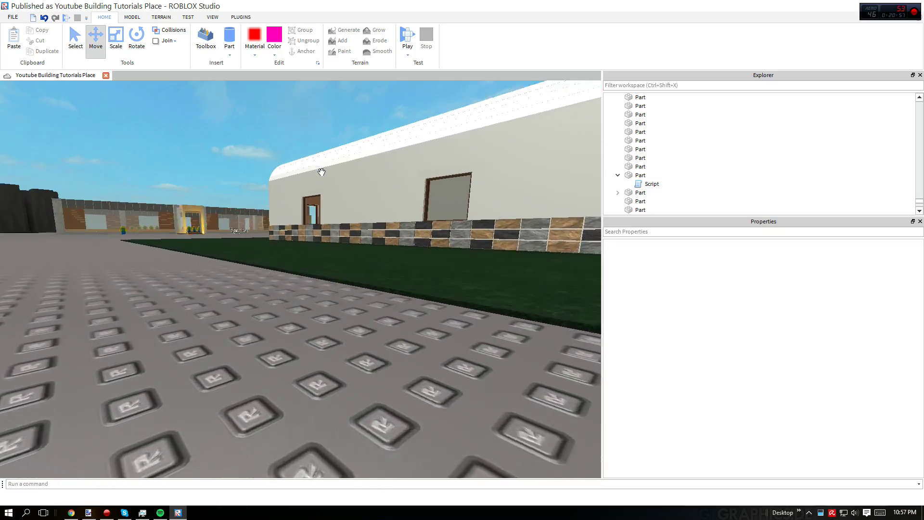
right_drag(321, 173, 322, 172)
key(d)
right_drag(264, 205, 277, 208)
key(w)
key(s)
key(s)
key(d)
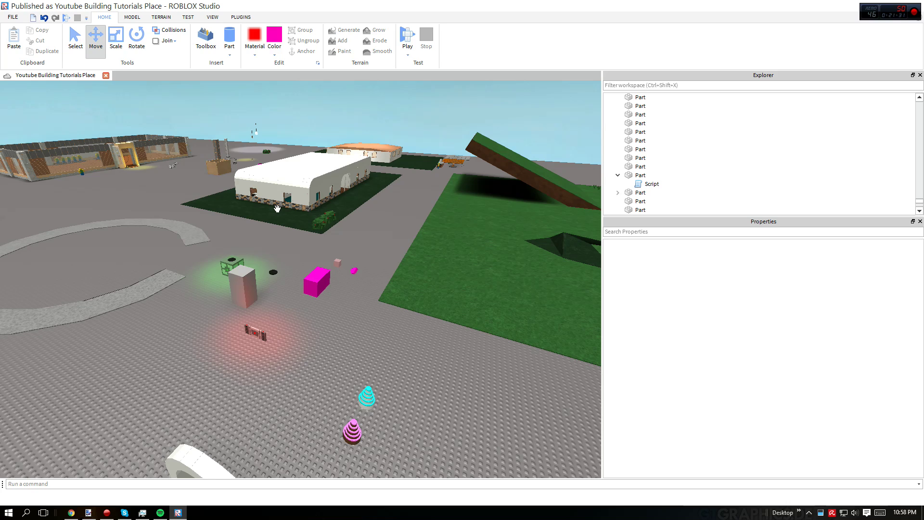
key(w)
right_drag(282, 236, 291, 220)
key(s)
key(d)
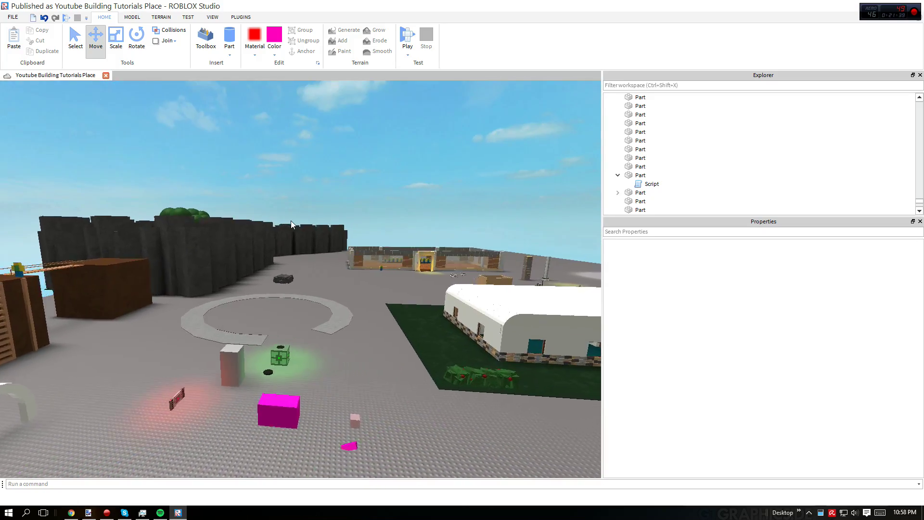